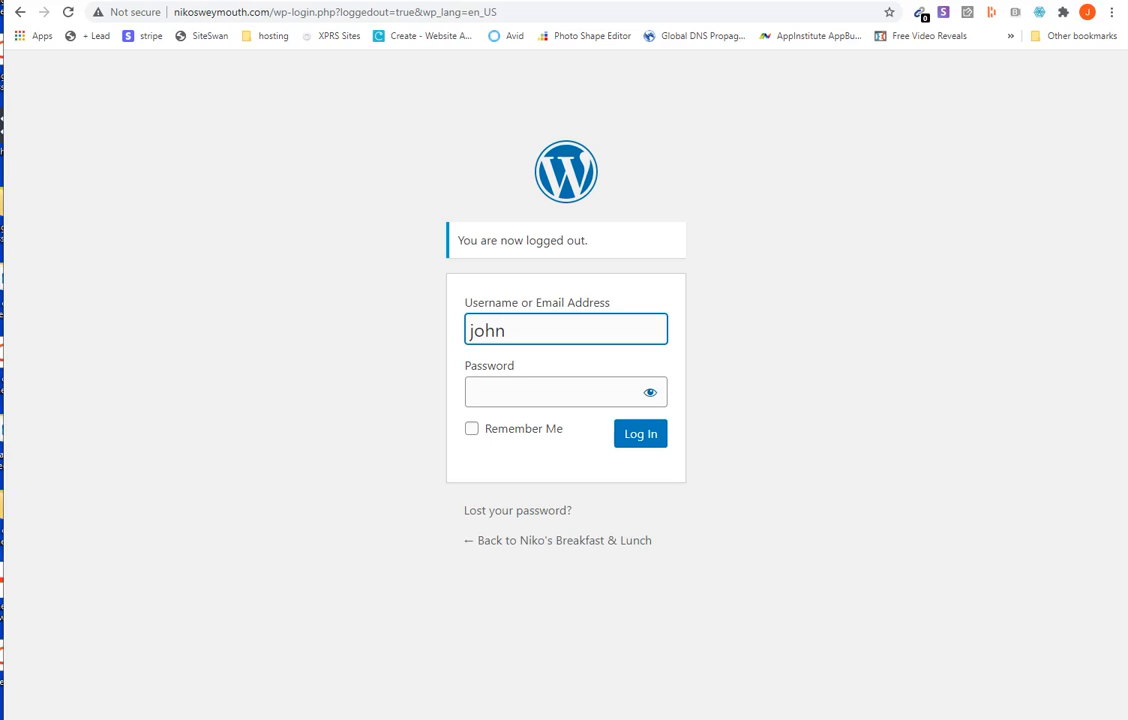
- Shorten the login page address to nikosweymouth.com/wp-login
{"action": "left_click", "coordinate": [509, 18]}
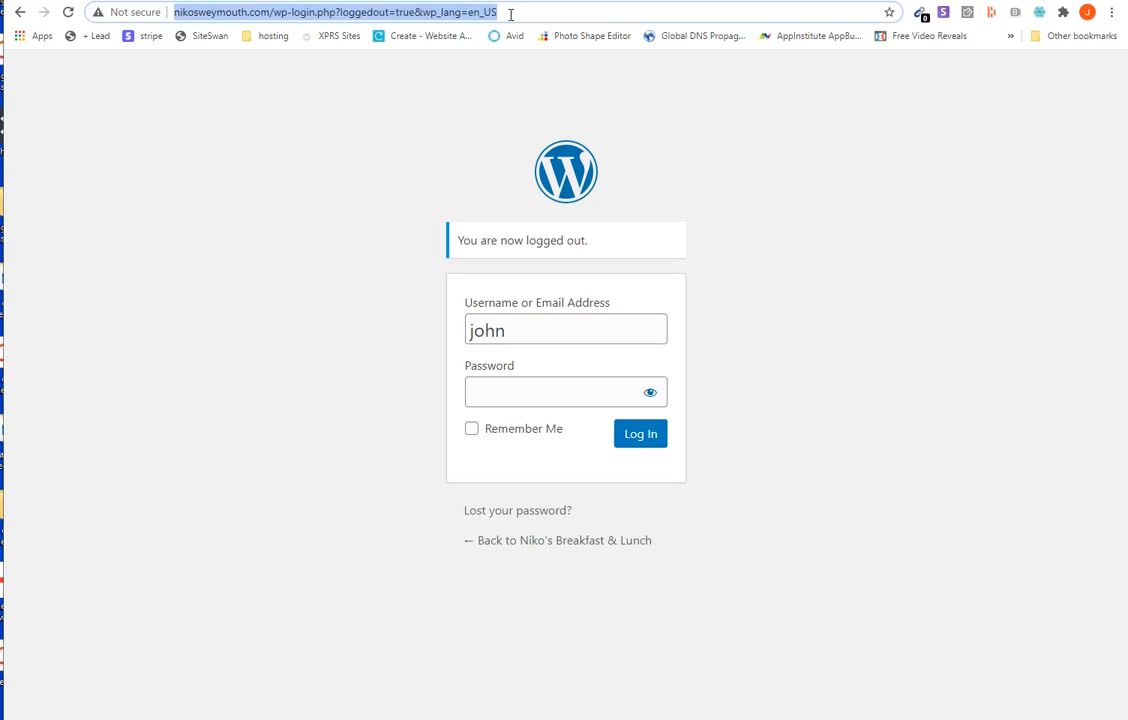
{"action": "double_click", "coordinate": [516, 12]}
{"action": "left_click_drag", "start_coordinate": [516, 12], "coordinate": [322, 14]}
{"action": "key", "text": "BackSpace"}
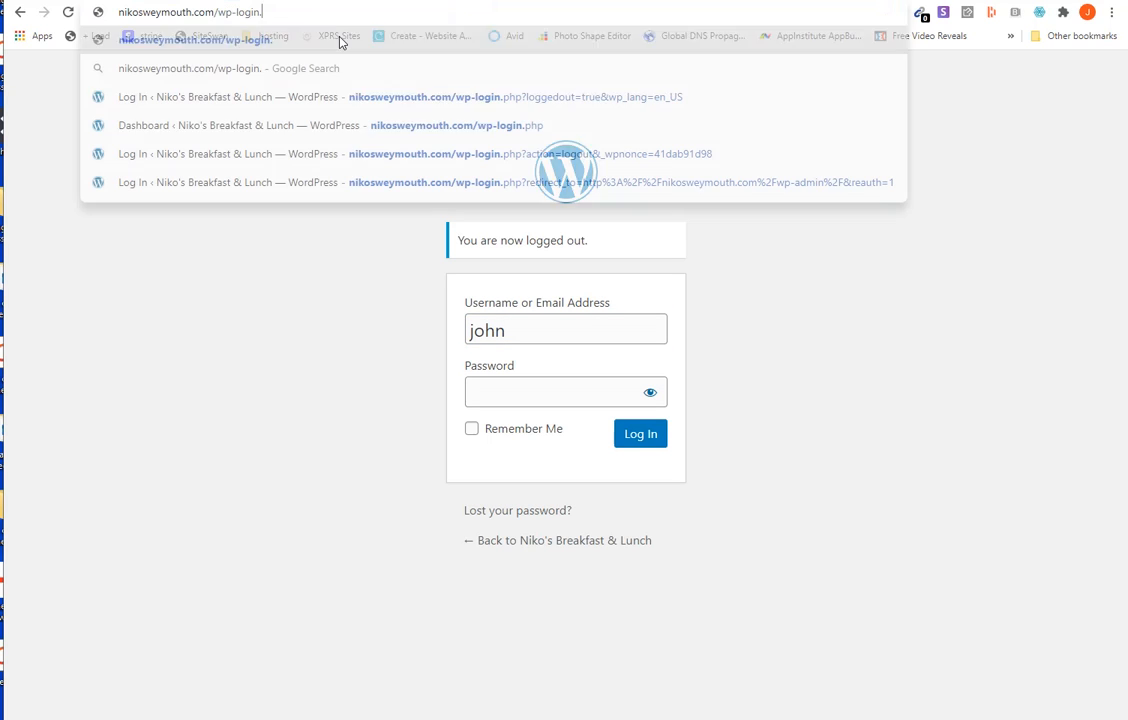
{"action": "key", "text": "BackSpace"}
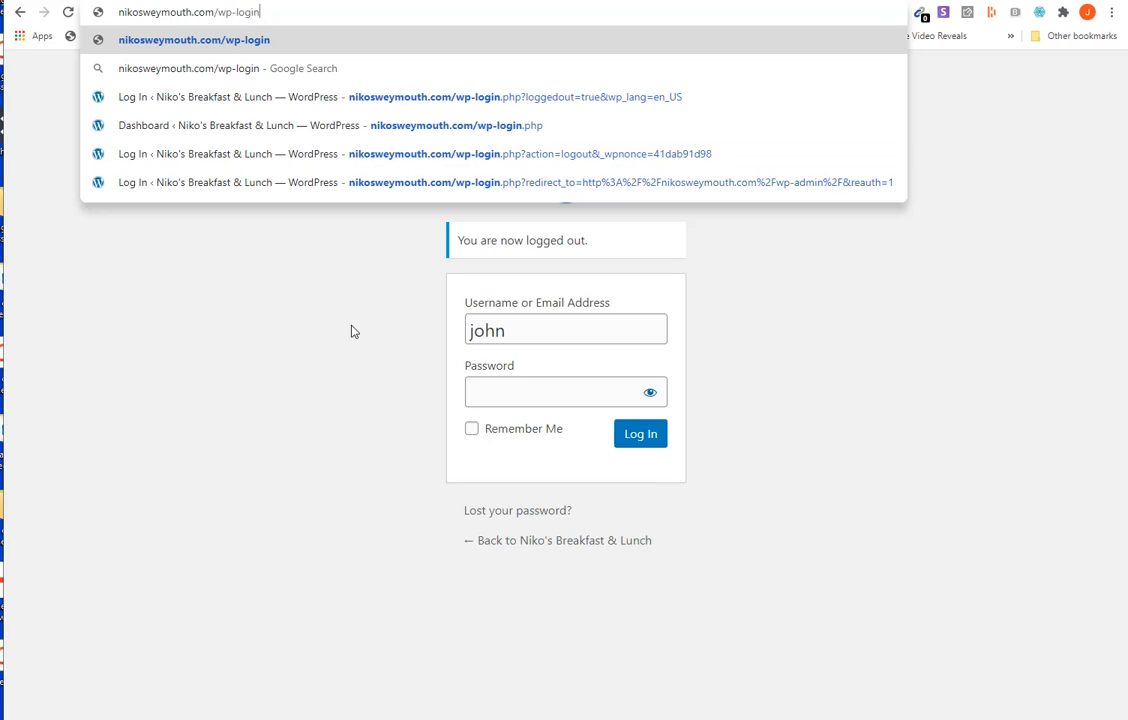
- Complete the login form's username with the account's full e-mail address
{"action": "left_click", "coordinate": [534, 329]}
{"action": "type", "text": "@"}
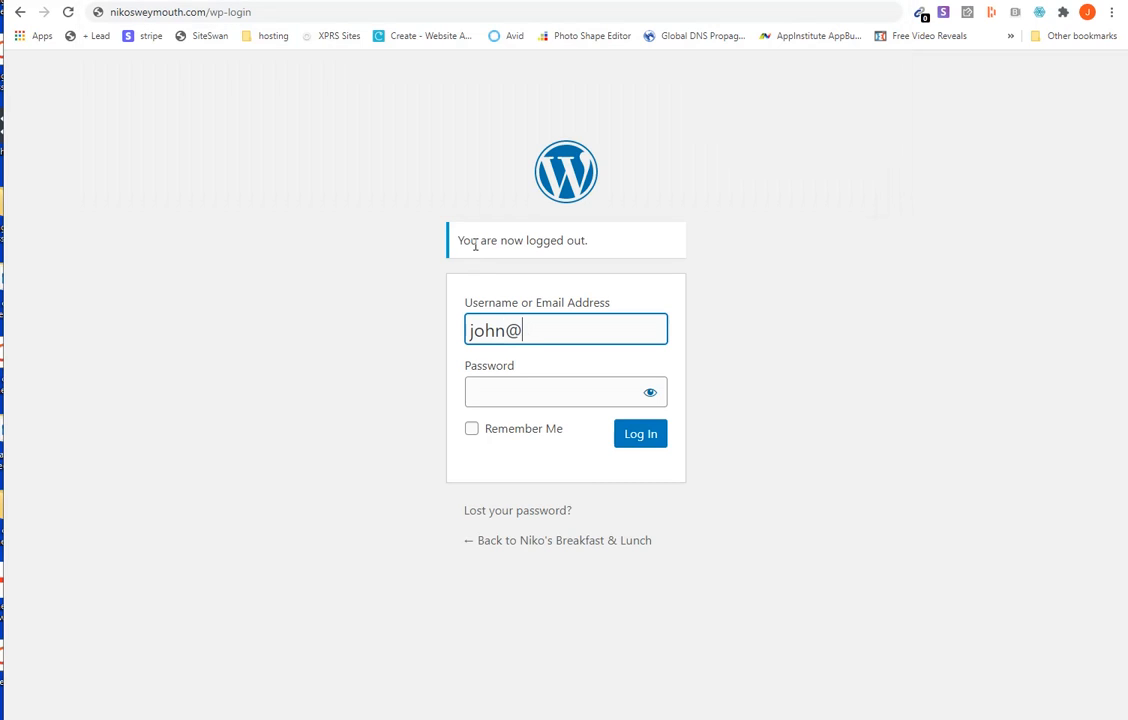
{"action": "type", "text": "localsearch365.com"}
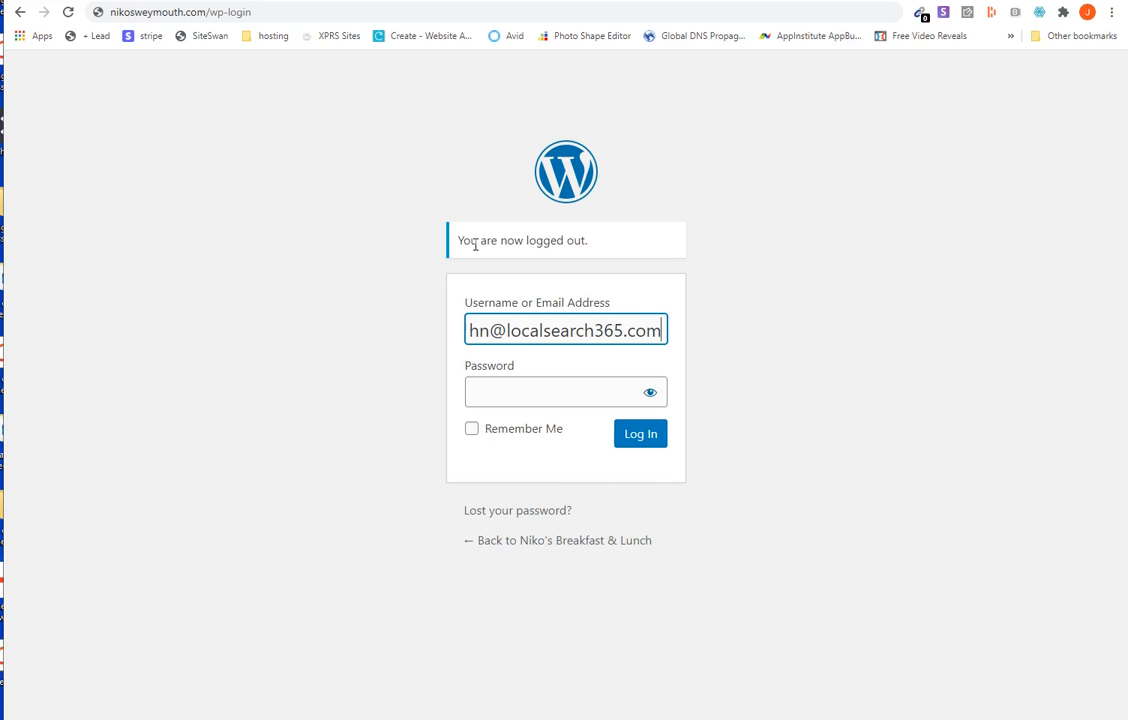
- Enter the account password and log in to the WordPress dashboard
{"action": "left_click", "coordinate": [504, 388]}
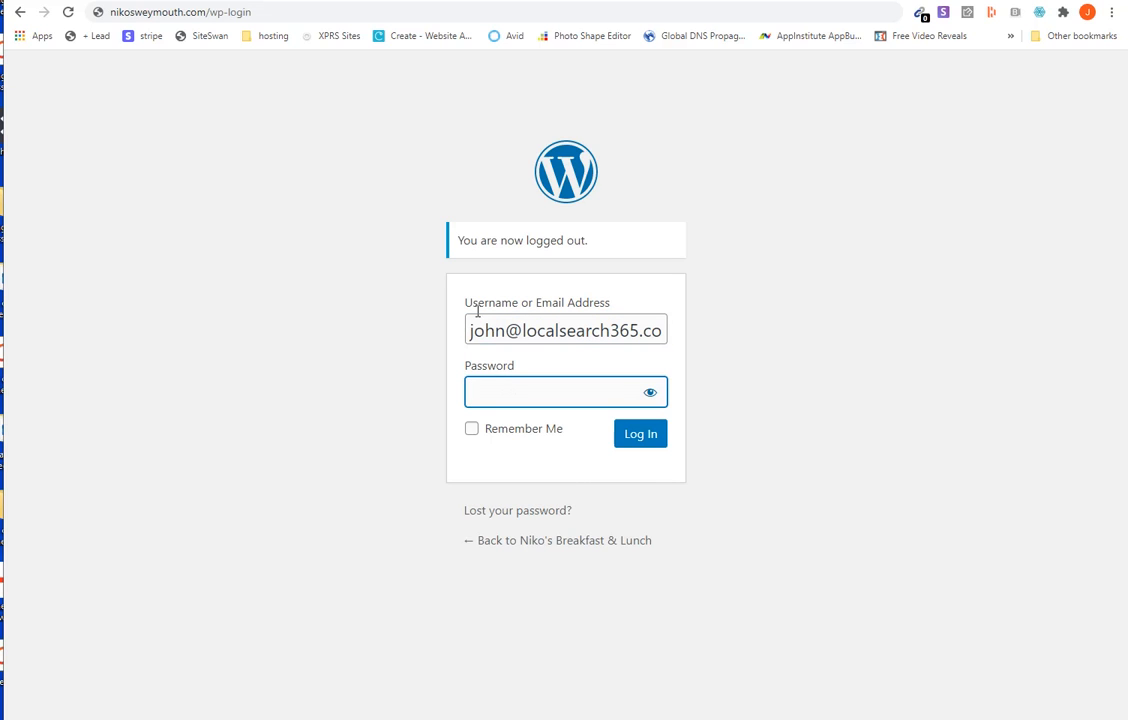
{"action": "type", "text": "•••••••"}
{"action": "key", "text": "BackSpace"}
{"action": "key", "text": "BackSpace"}
{"action": "key", "text": "BackSpace"}
{"action": "type", "text": "•••••••••••••"}
{"action": "left_click", "coordinate": [643, 436]}
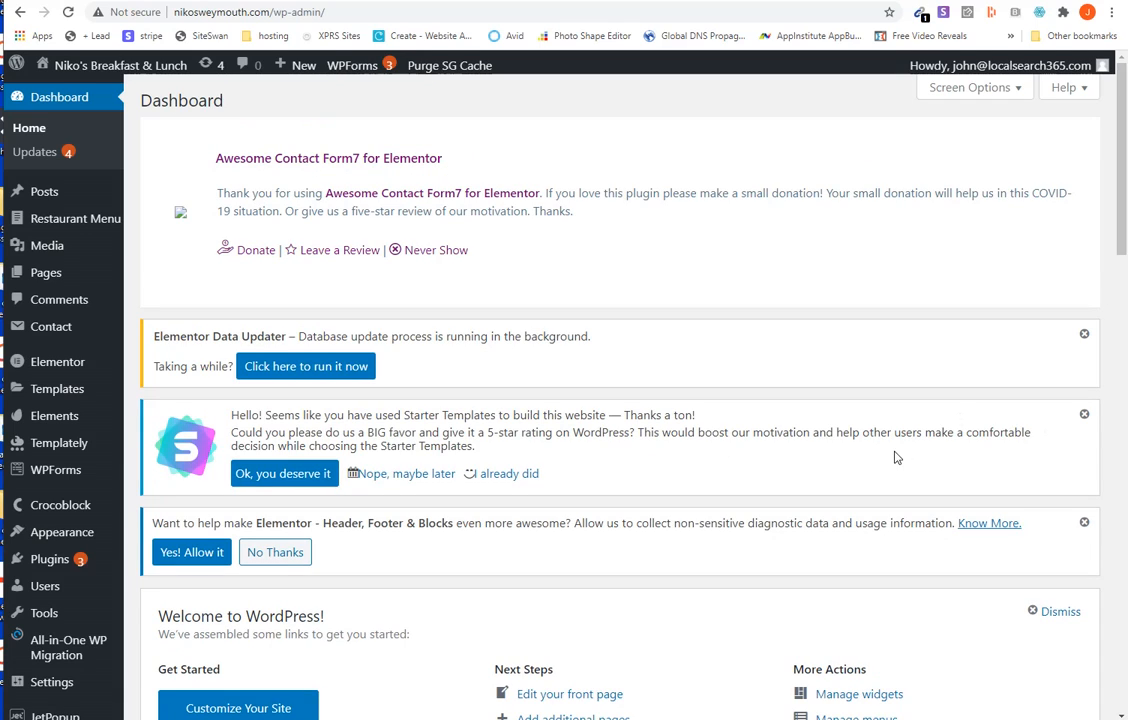
- Open the list of all pages on the site and look through its entries
{"action": "scroll", "coordinate": [870, 455], "scroll_direction": "down", "scroll_amount": 2}
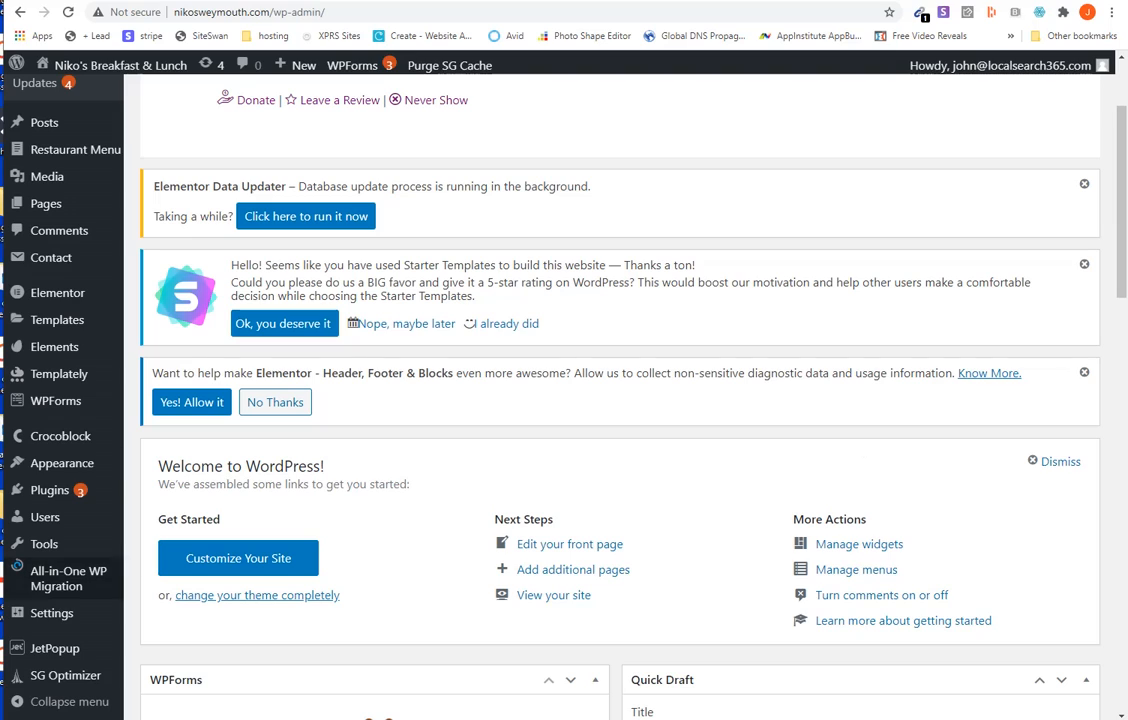
{"action": "mouse_move", "coordinate": [37, 527]}
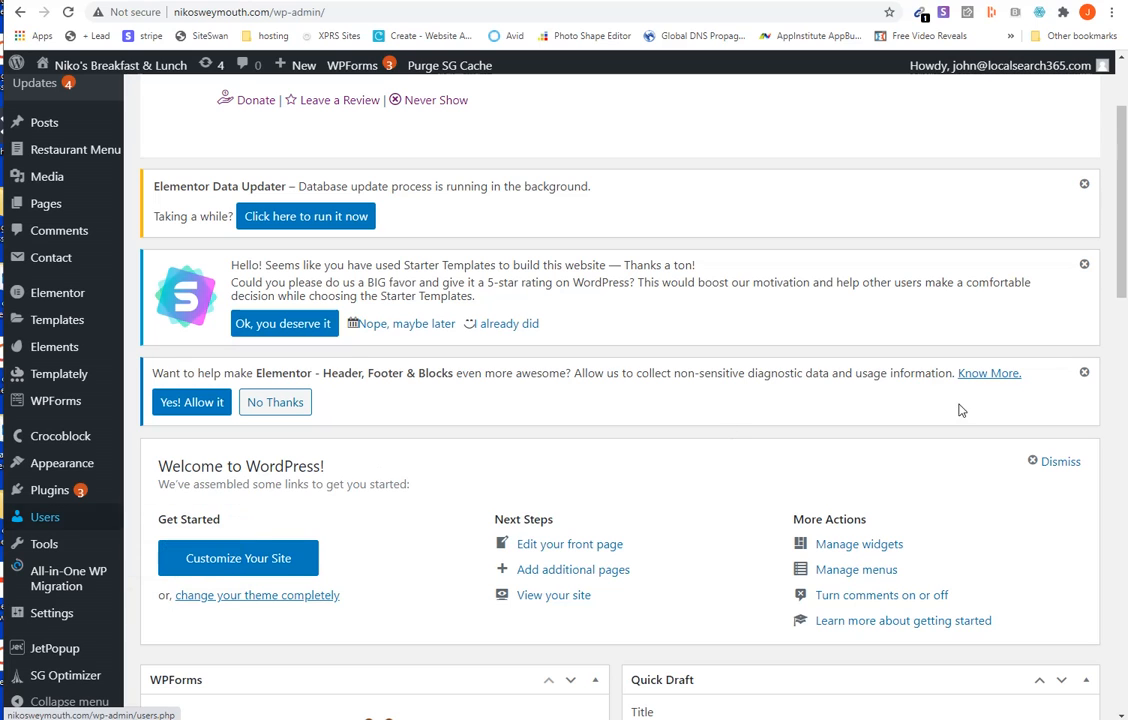
{"action": "scroll", "coordinate": [1123, 190], "scroll_direction": "up", "scroll_amount": 2}
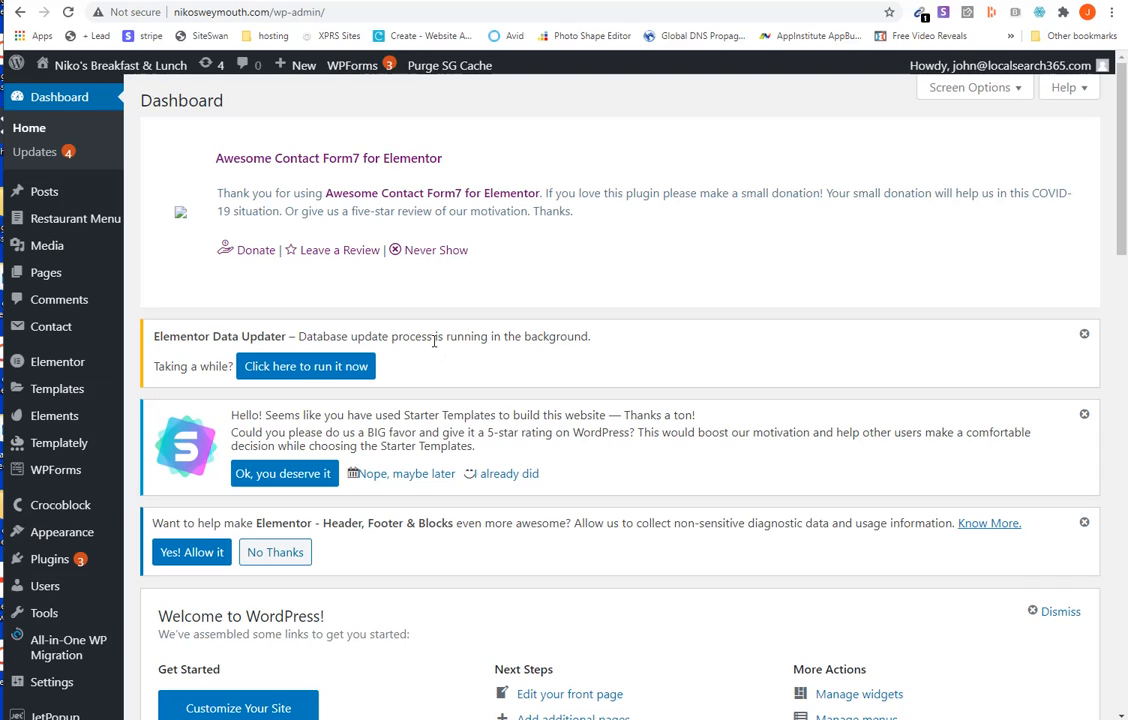
{"action": "mouse_move", "coordinate": [65, 281]}
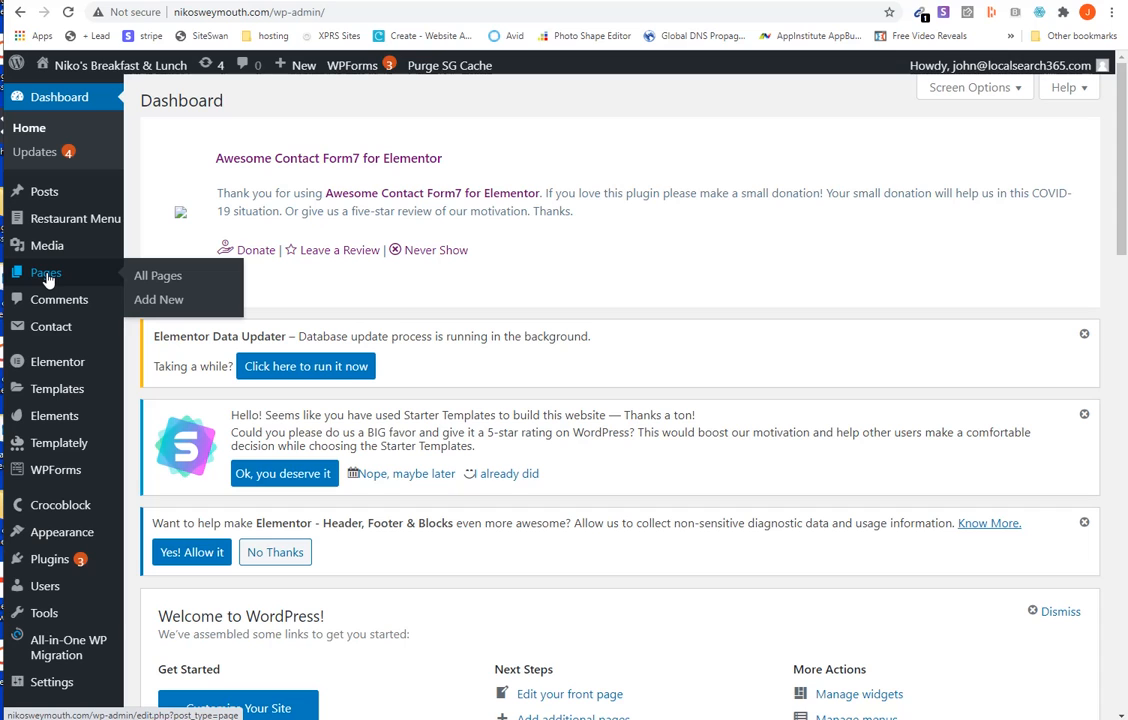
{"action": "left_click", "coordinate": [177, 284]}
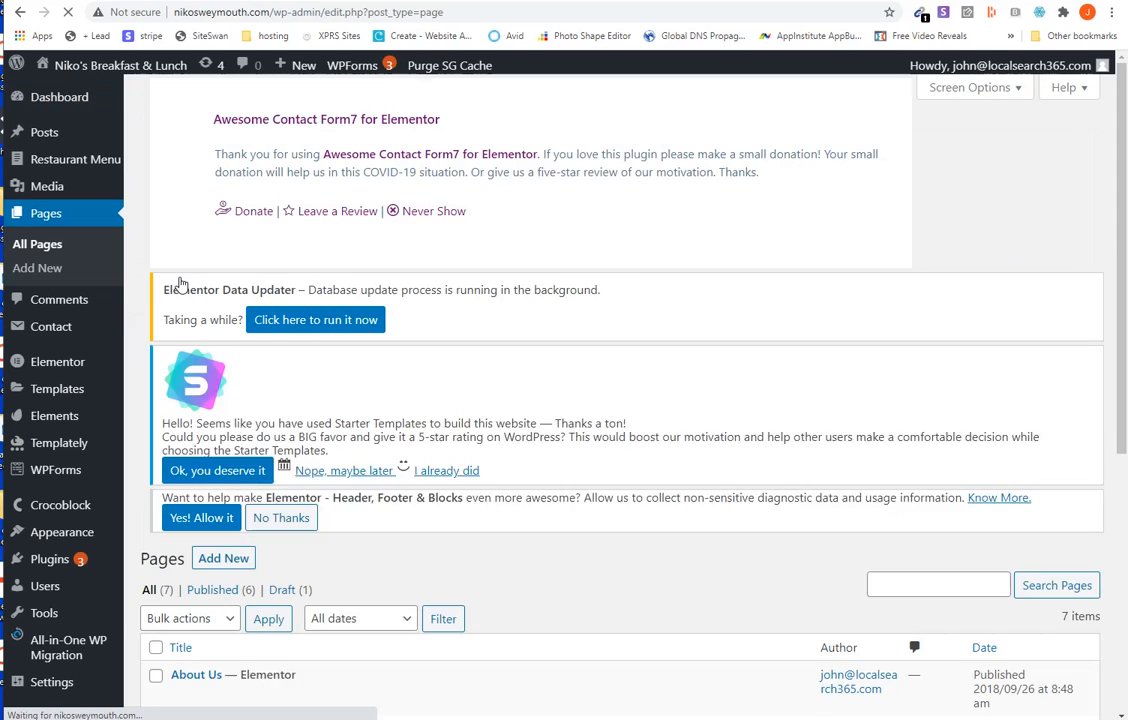
{"action": "scroll", "coordinate": [504, 370], "scroll_direction": "down", "scroll_amount": 5}
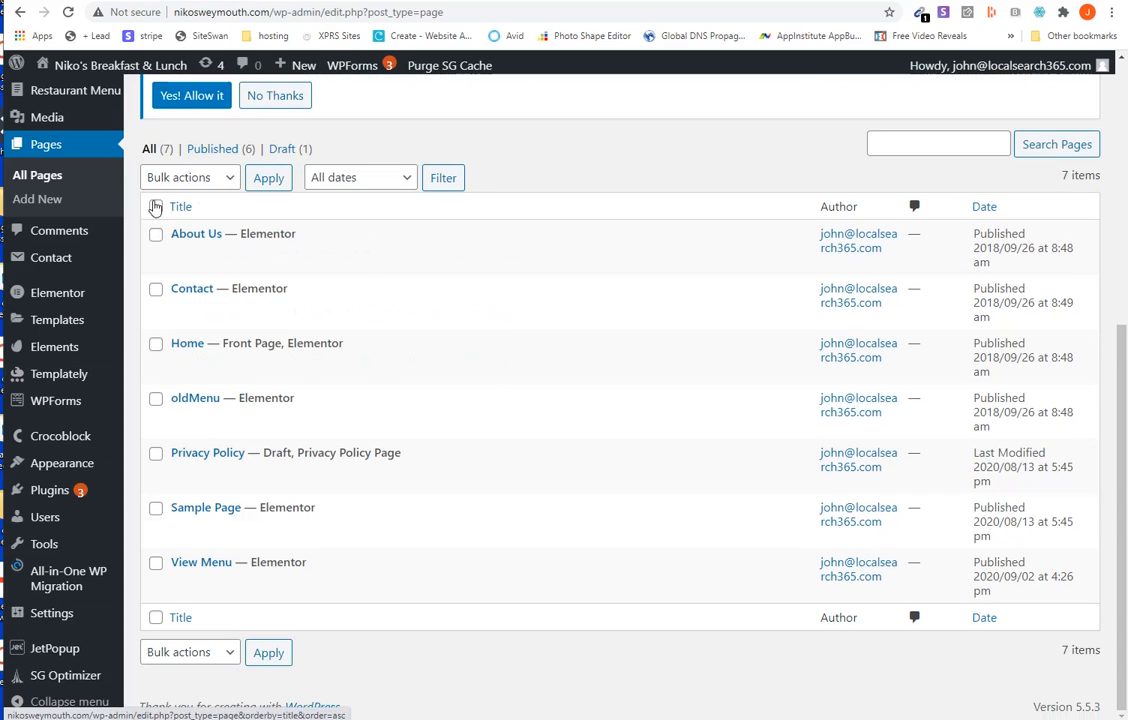
{"action": "scroll", "coordinate": [320, 380], "scroll_direction": "up", "scroll_amount": 1}
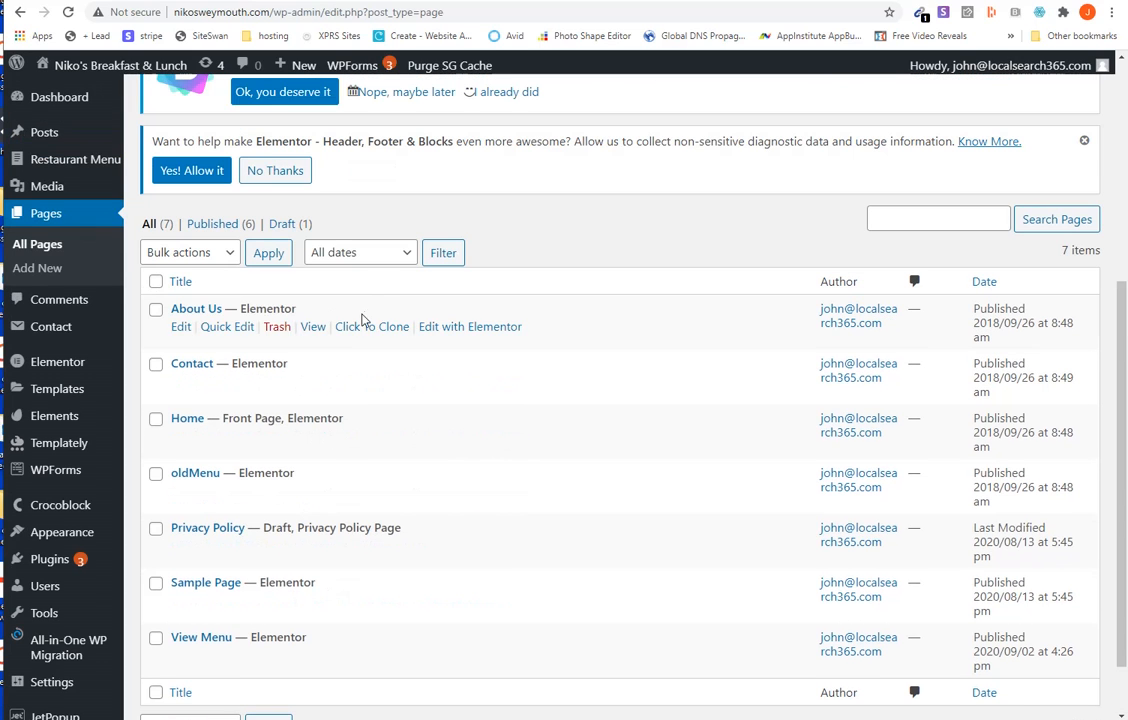
- Go to the live site at nikosweymouth.com and dismiss the Covid-19 notice
{"action": "triple_click", "coordinate": [469, 14]}
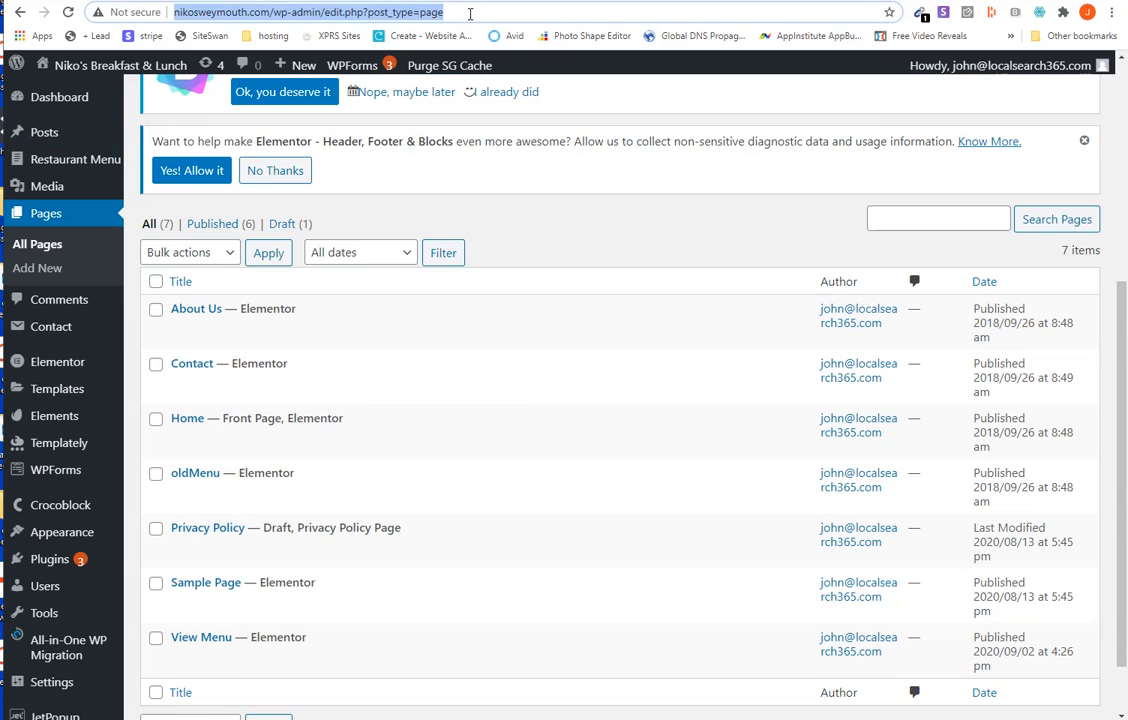
{"action": "left_click_drag", "start_coordinate": [443, 14], "coordinate": [271, 14]}
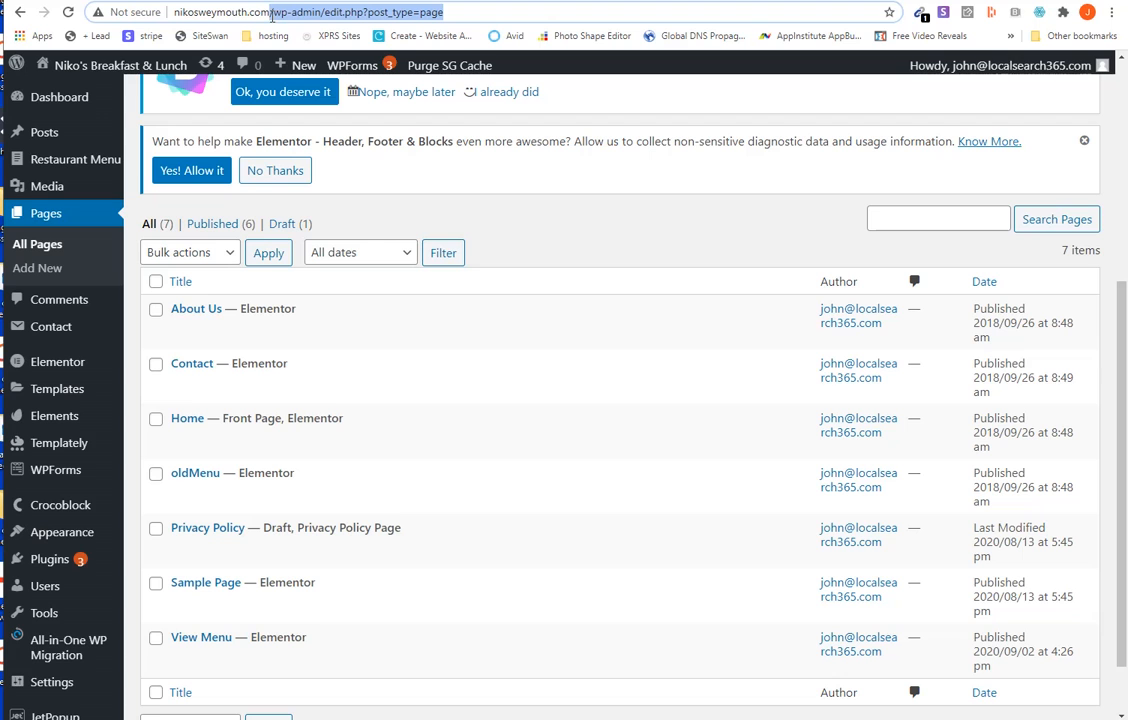
{"action": "key", "text": "BackSpace"}
{"action": "key", "text": "Return"}
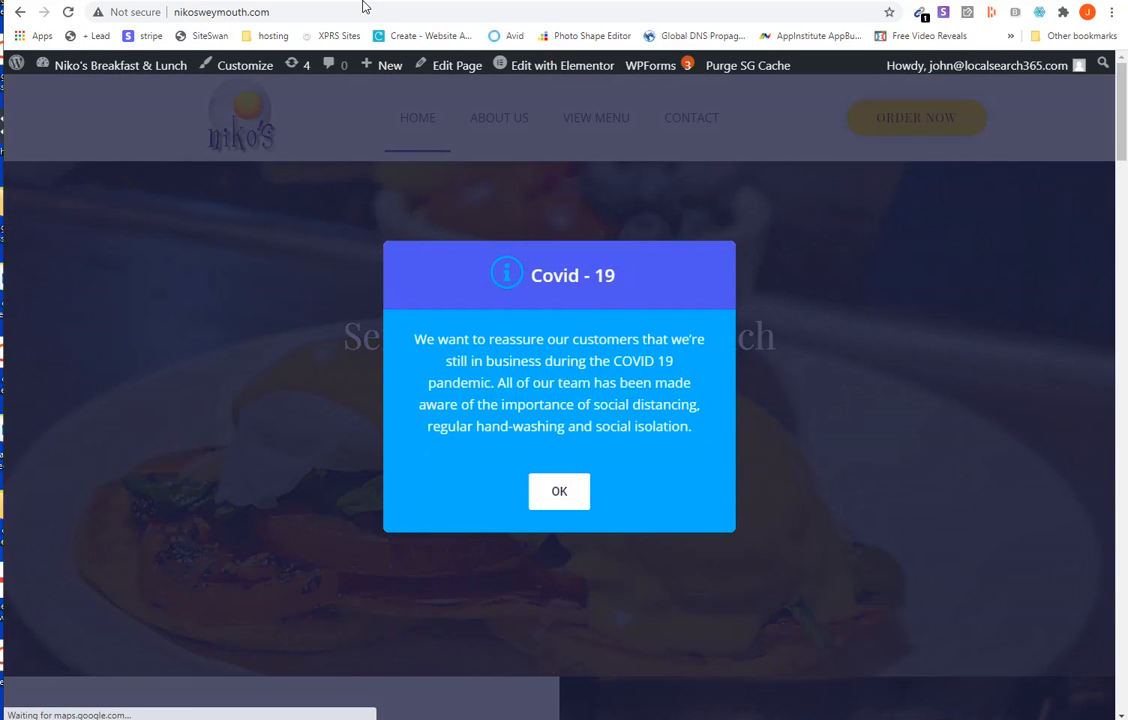
{"action": "left_click", "coordinate": [541, 502]}
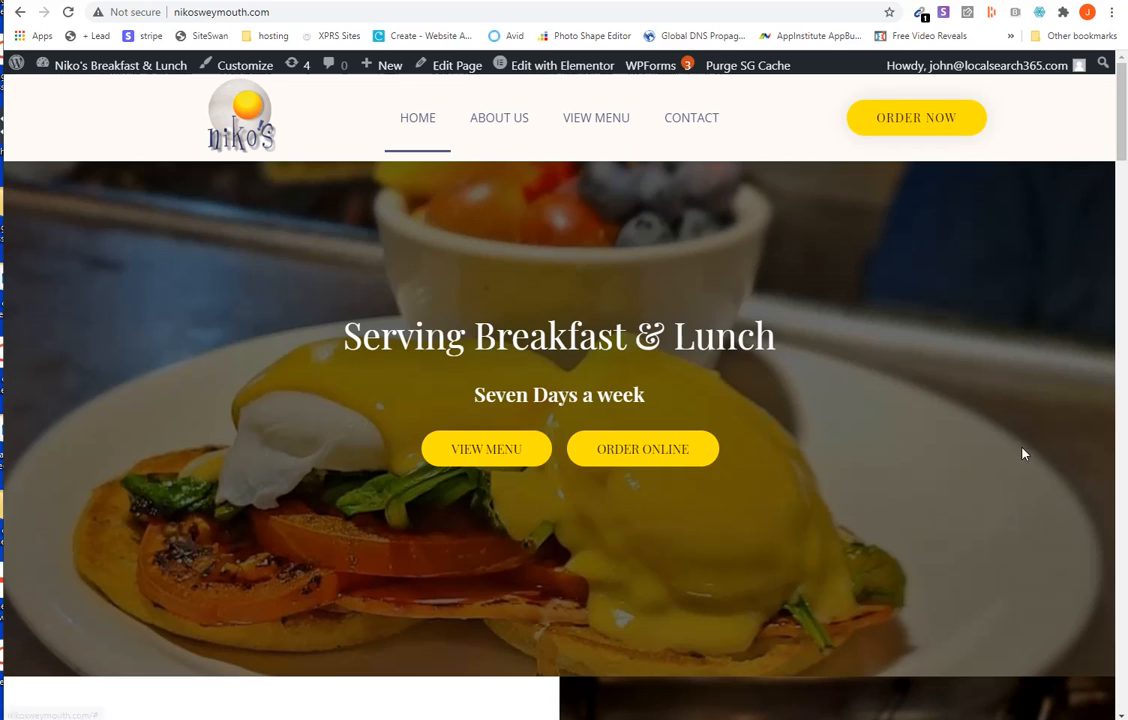
- Look through the live site's home page, menu page and About Us page
{"action": "scroll", "coordinate": [770, 292], "scroll_direction": "down", "scroll_amount": 7}
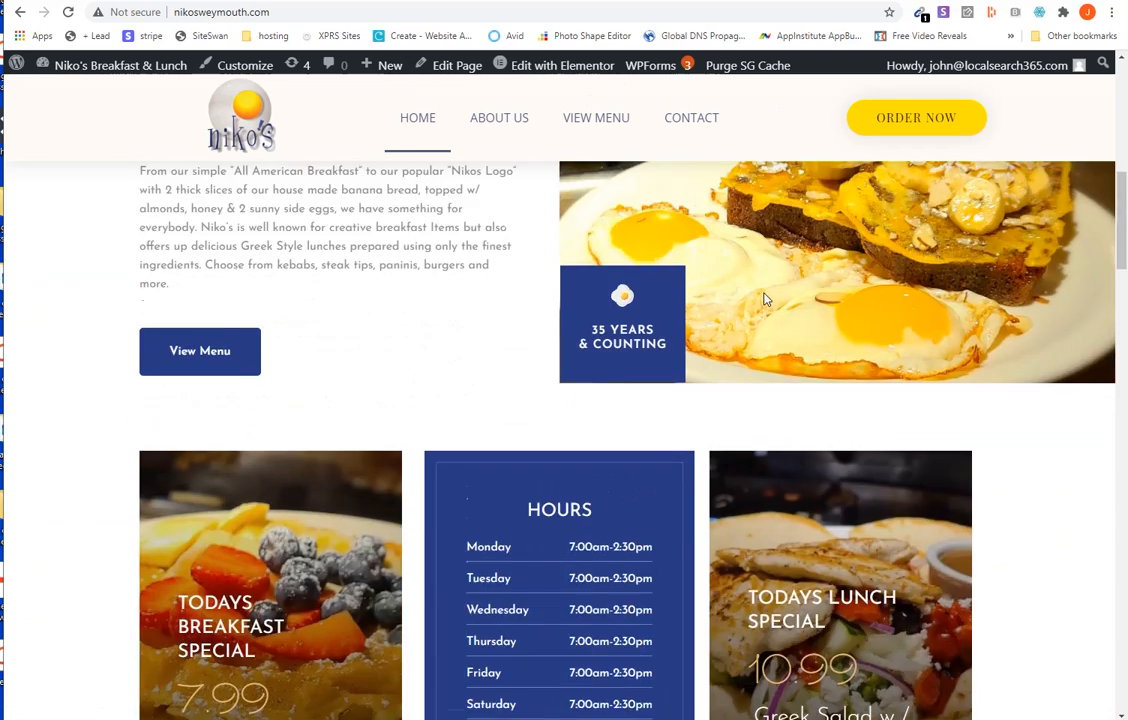
{"action": "scroll", "coordinate": [765, 298], "scroll_direction": "down", "scroll_amount": 3}
{"action": "scroll", "coordinate": [765, 298], "scroll_direction": "up", "scroll_amount": 10}
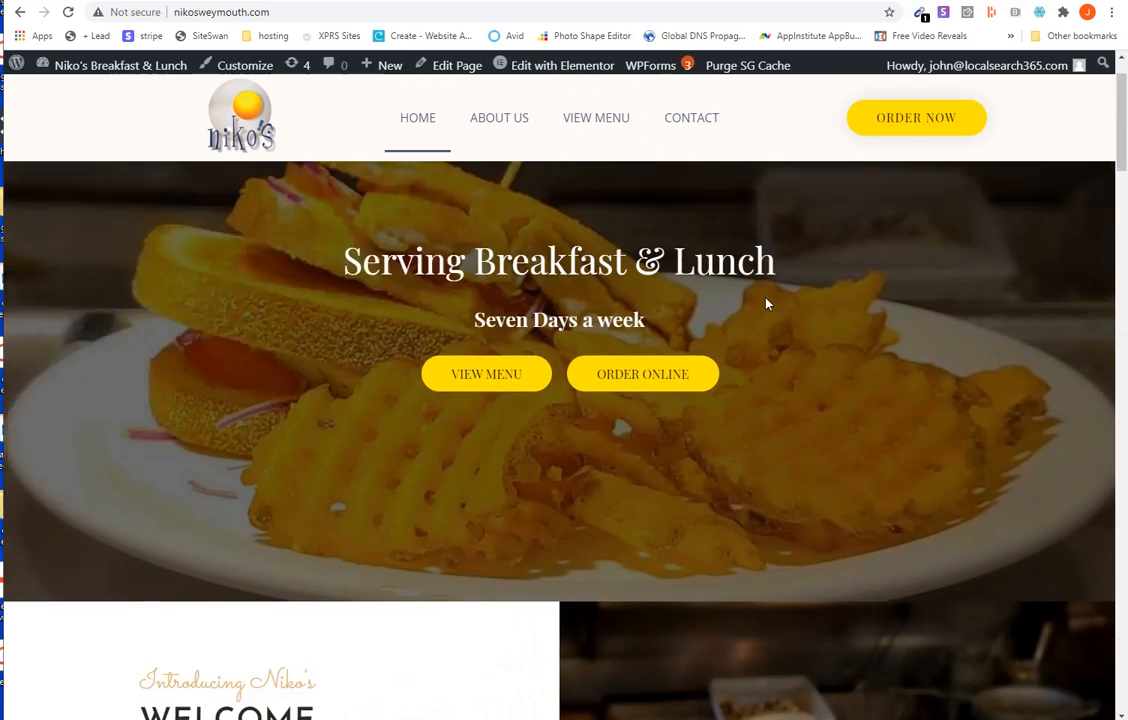
{"action": "left_click", "coordinate": [607, 124]}
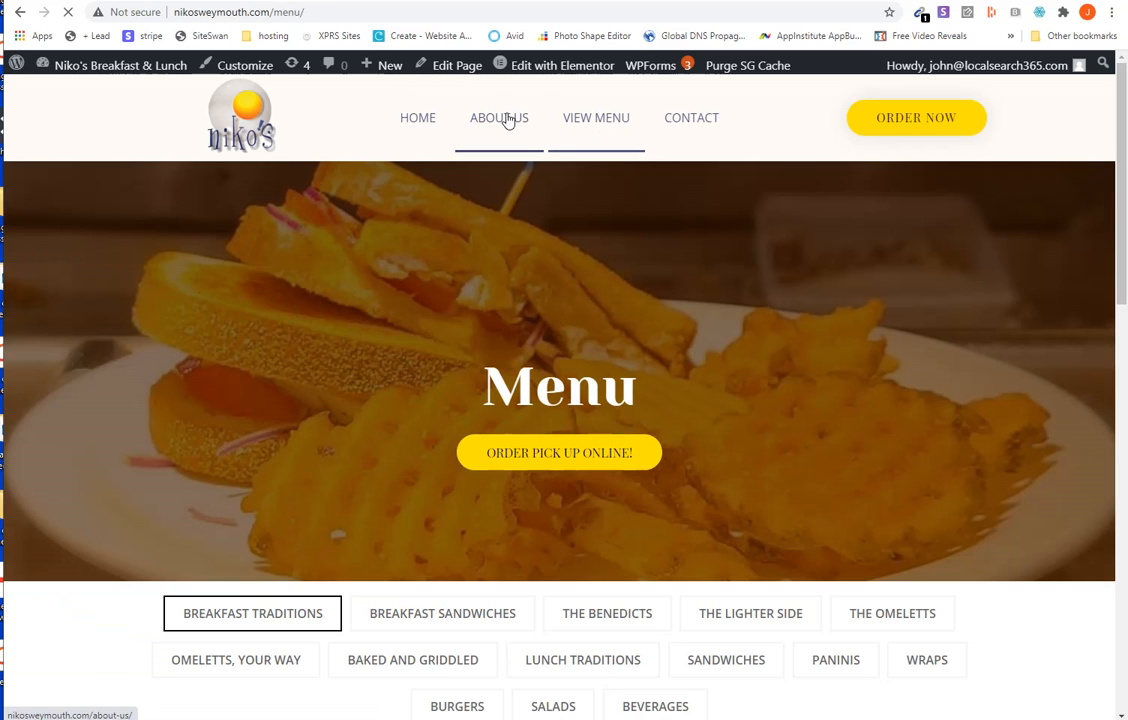
{"action": "left_click", "coordinate": [507, 120]}
- Return to the site's home page, dismissing the Covid-19 notice, and open the page for editing with Elementor
{"action": "left_click", "coordinate": [420, 119]}
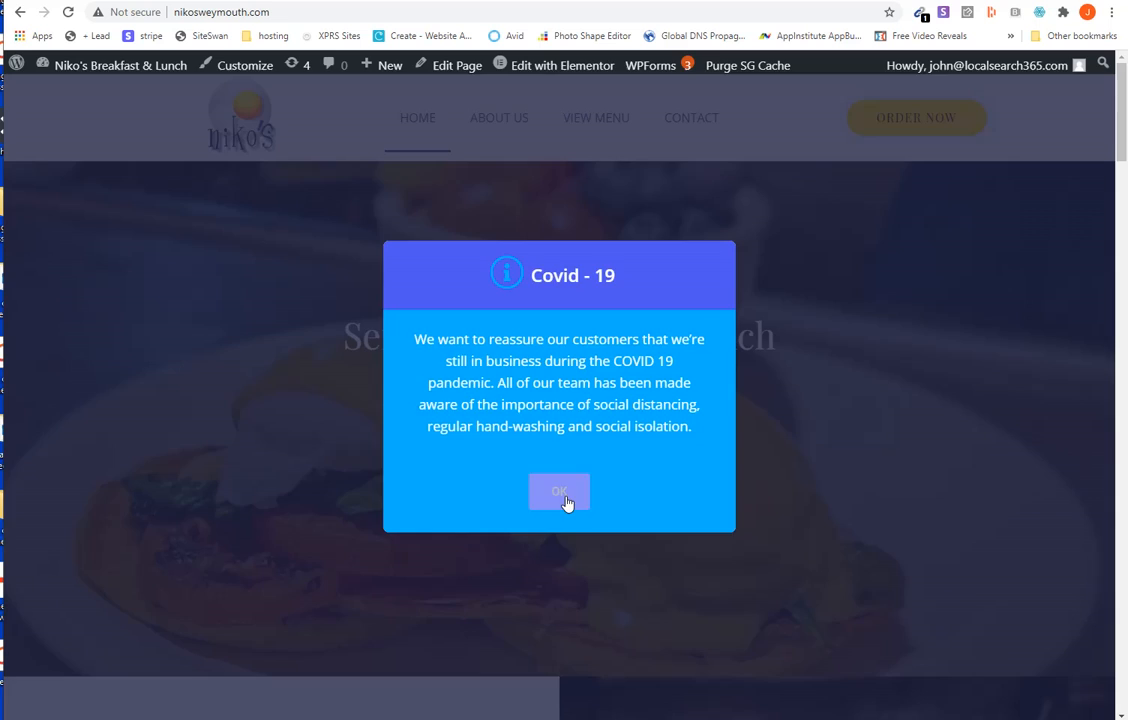
{"action": "left_click", "coordinate": [566, 502]}
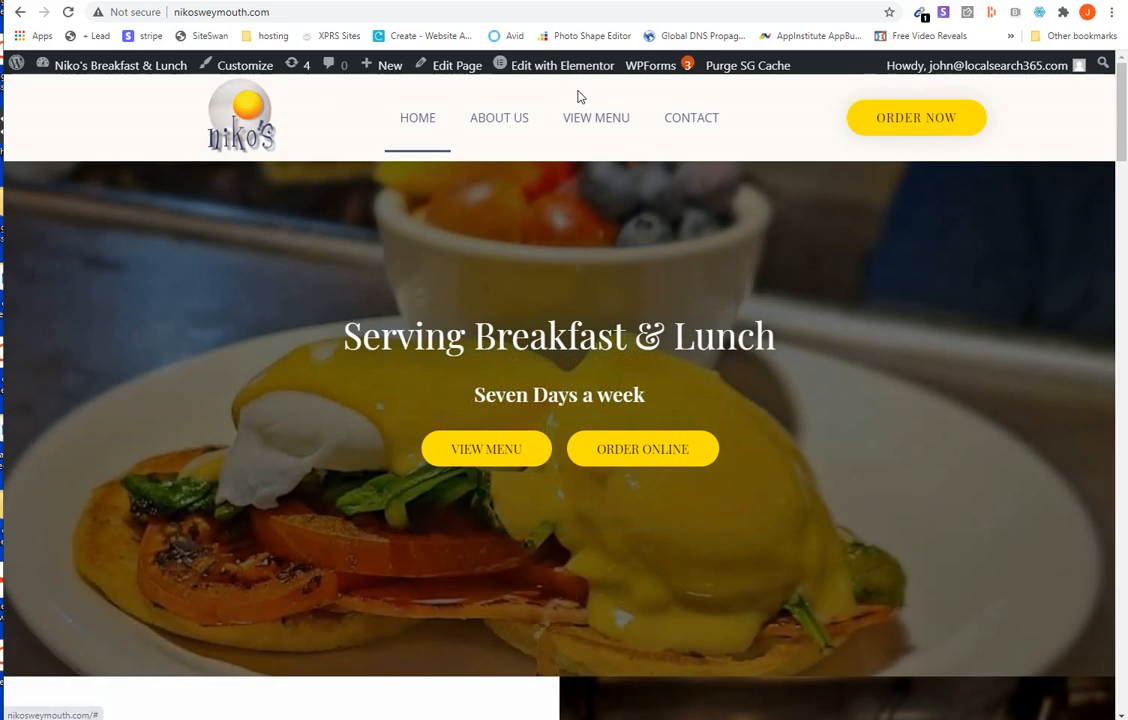
{"action": "mouse_move", "coordinate": [565, 68]}
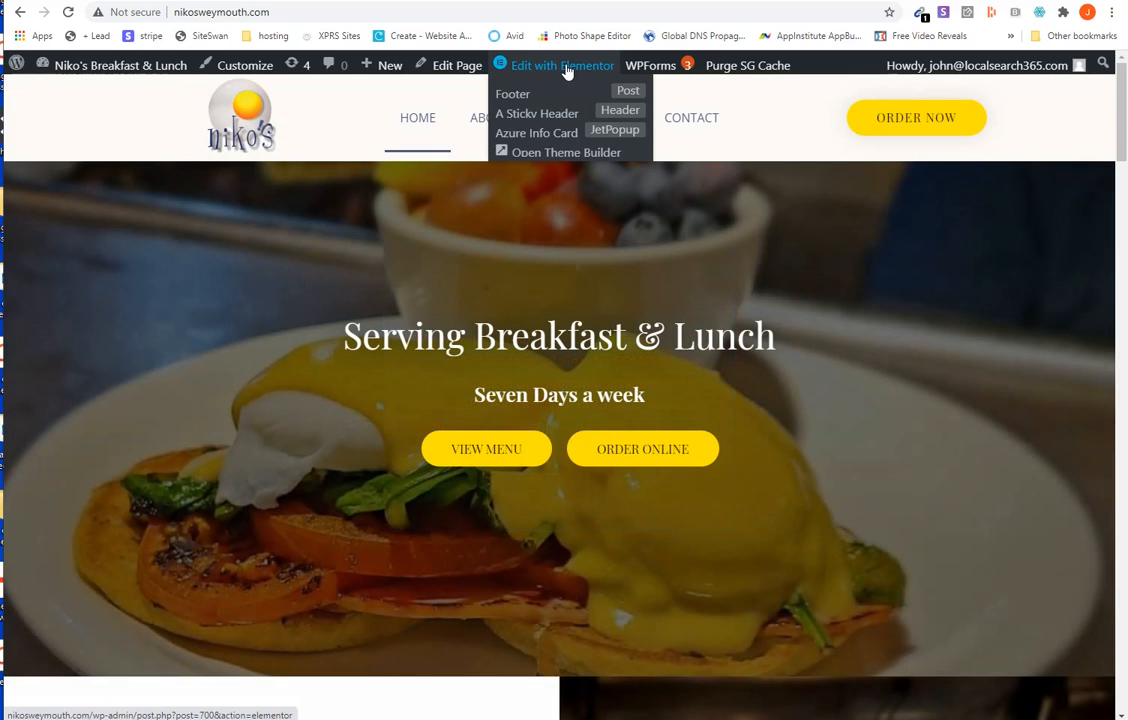
{"action": "left_click", "coordinate": [566, 67]}
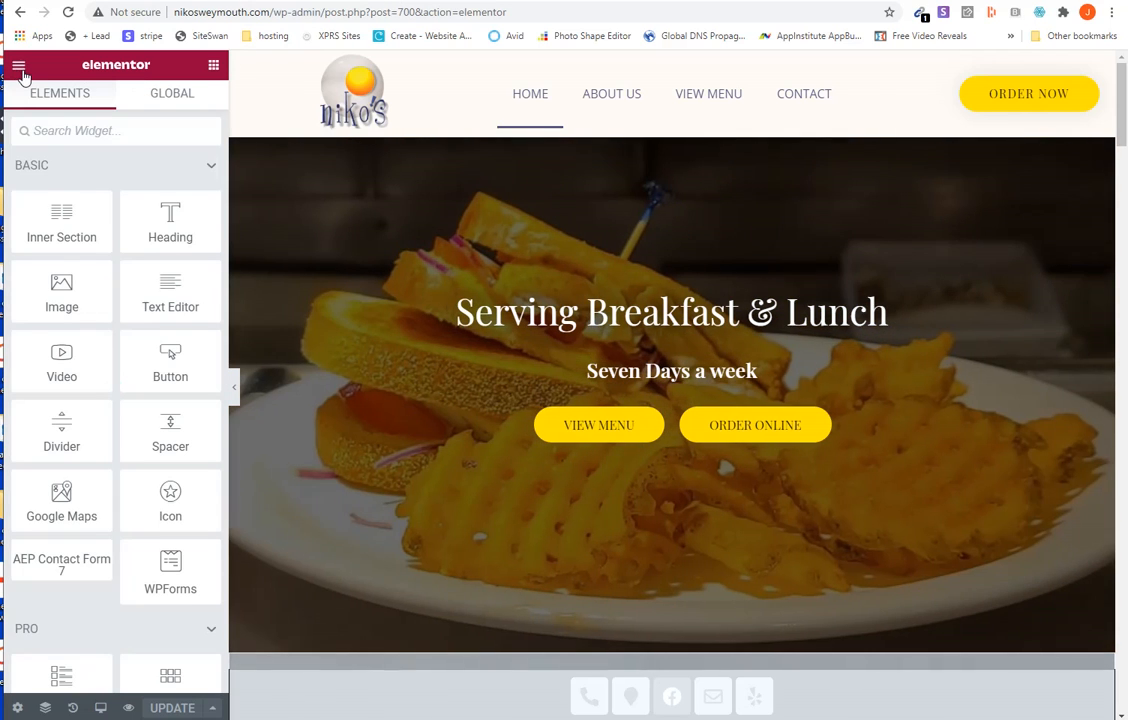
- Exit Elementor to the dashboard, close the block editor welcome guide and return to the list of pages
{"action": "left_click", "coordinate": [18, 64]}
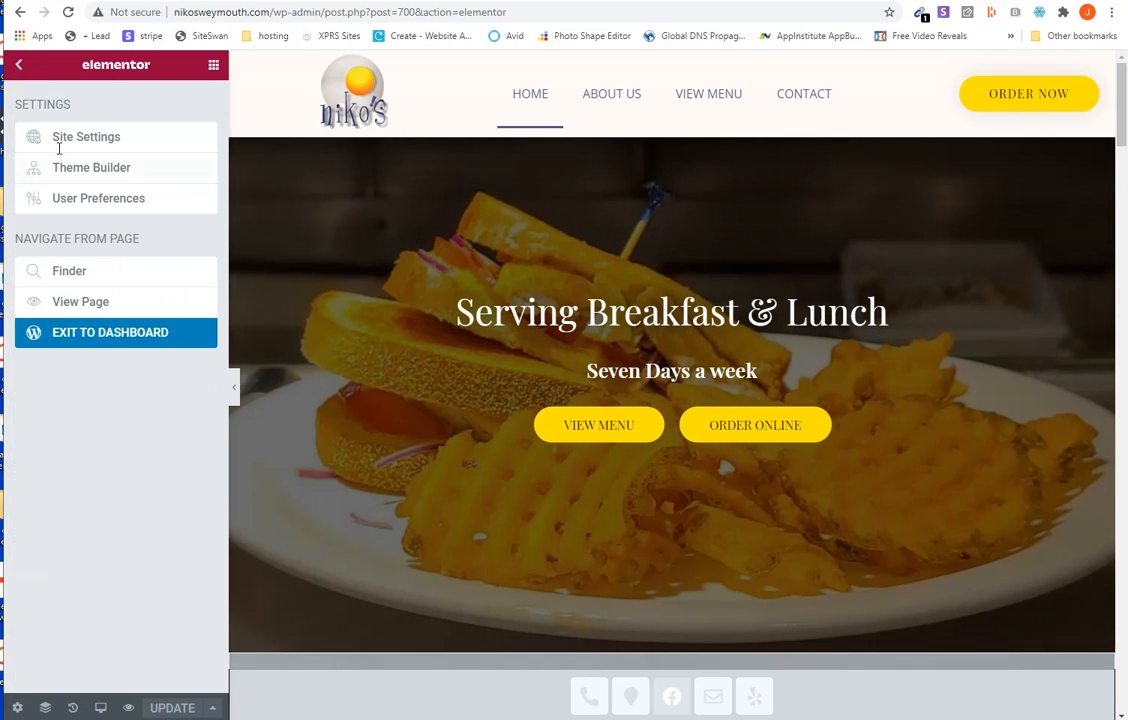
{"action": "left_click", "coordinate": [104, 339]}
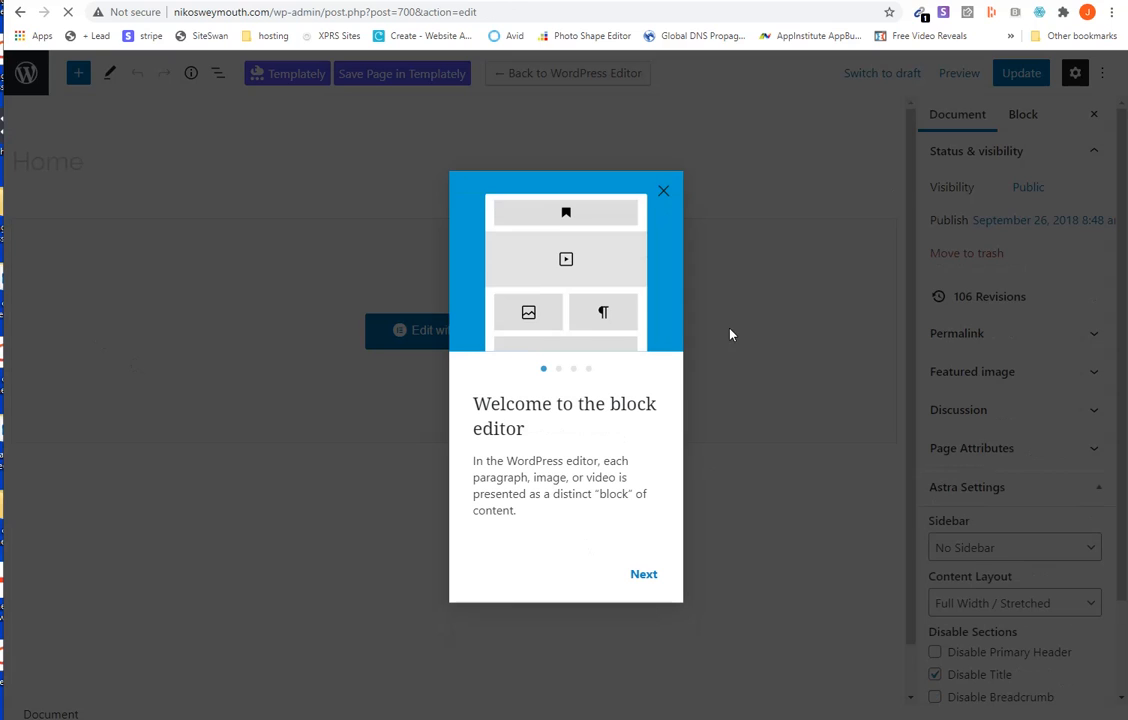
{"action": "left_click", "coordinate": [664, 193]}
{"action": "left_click", "coordinate": [26, 73]}
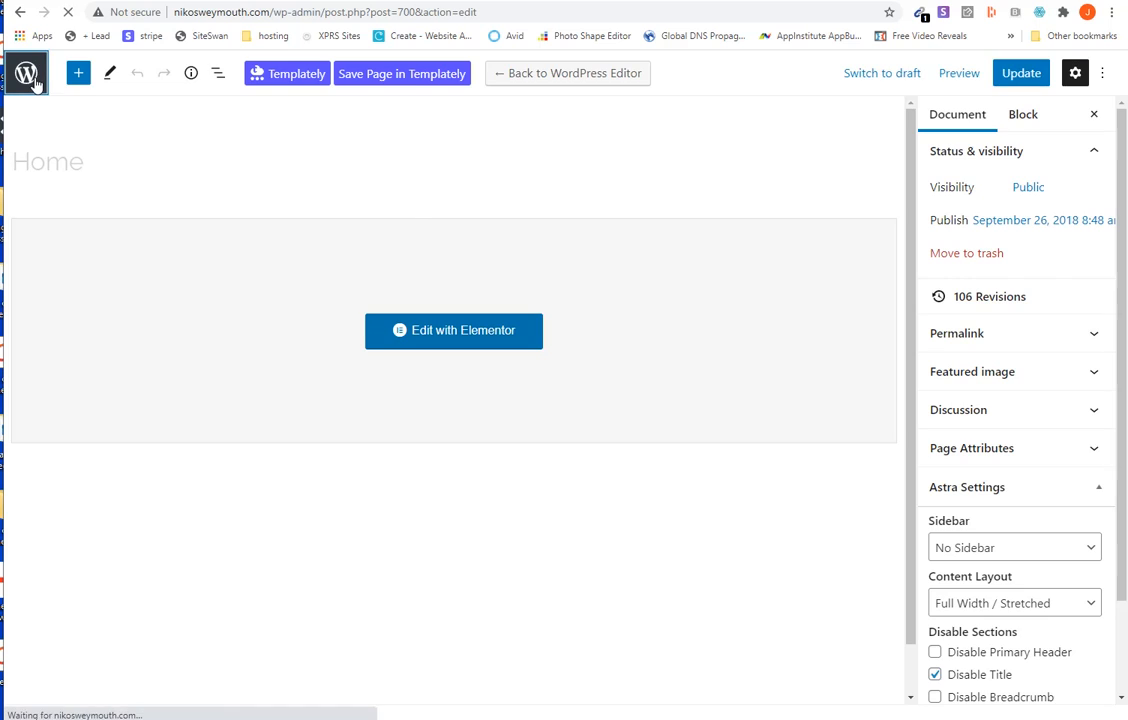
- Open the Home page in Elementor in a new browser tab from the page list and switch to it
{"action": "scroll", "coordinate": [600, 465], "scroll_direction": "down", "scroll_amount": 5}
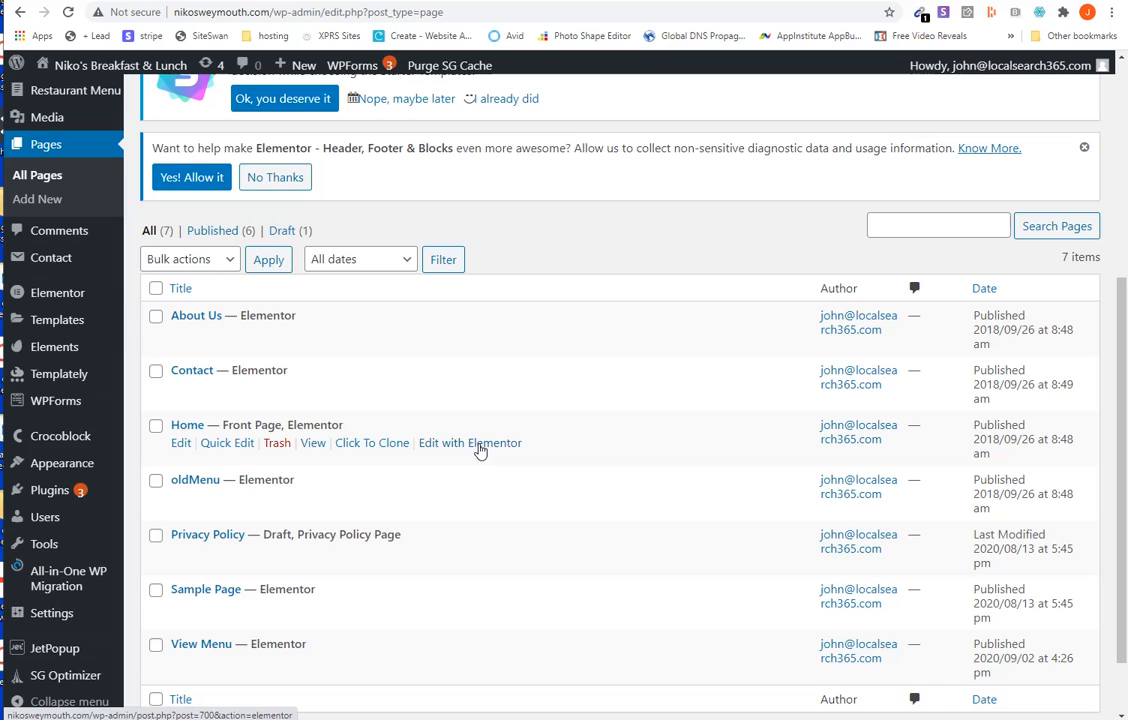
{"action": "right_click", "coordinate": [480, 451]}
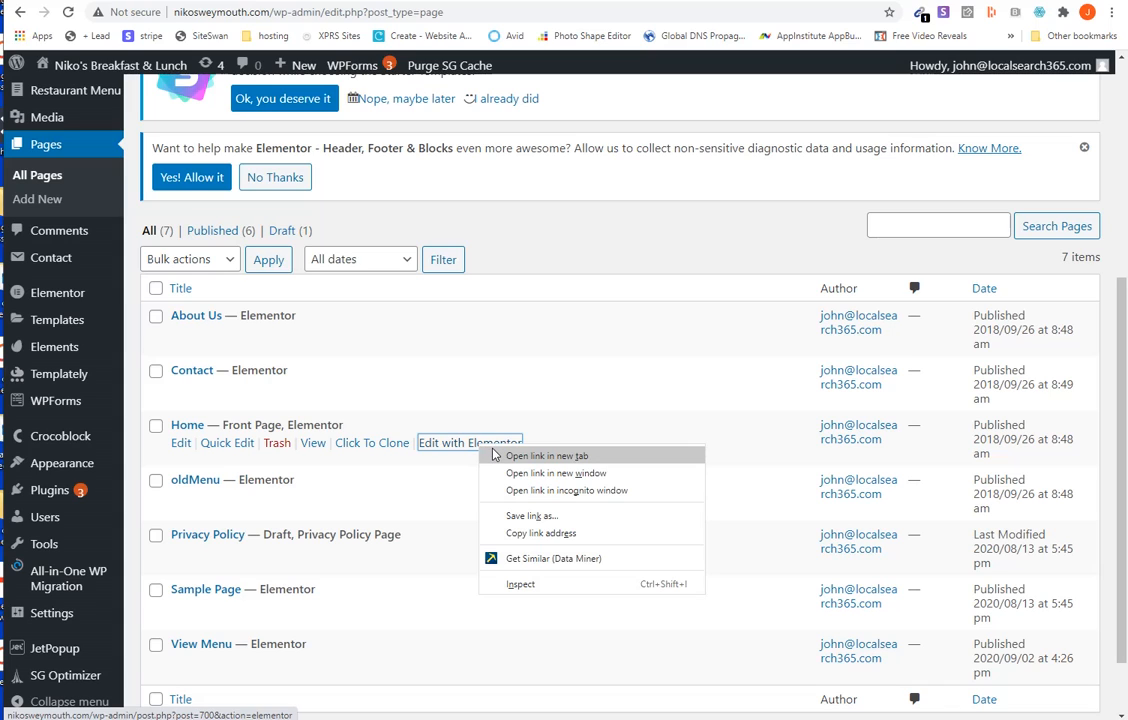
{"action": "left_click", "coordinate": [492, 453]}
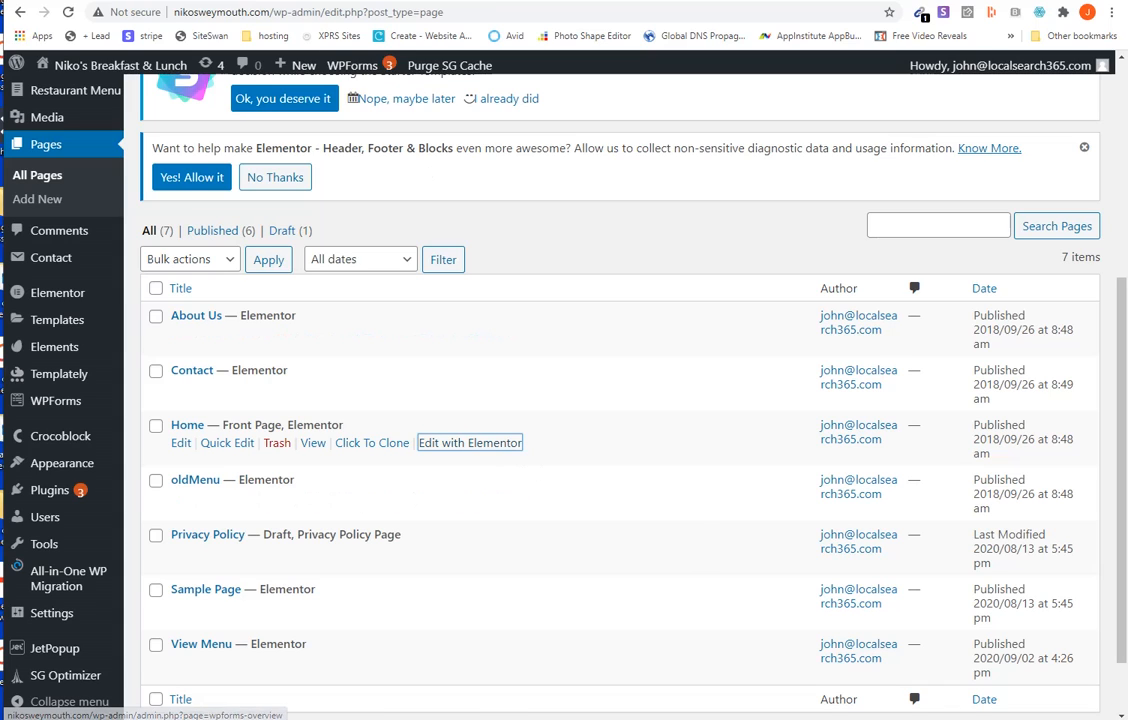
{"action": "left_click", "coordinate": [422, 1]}
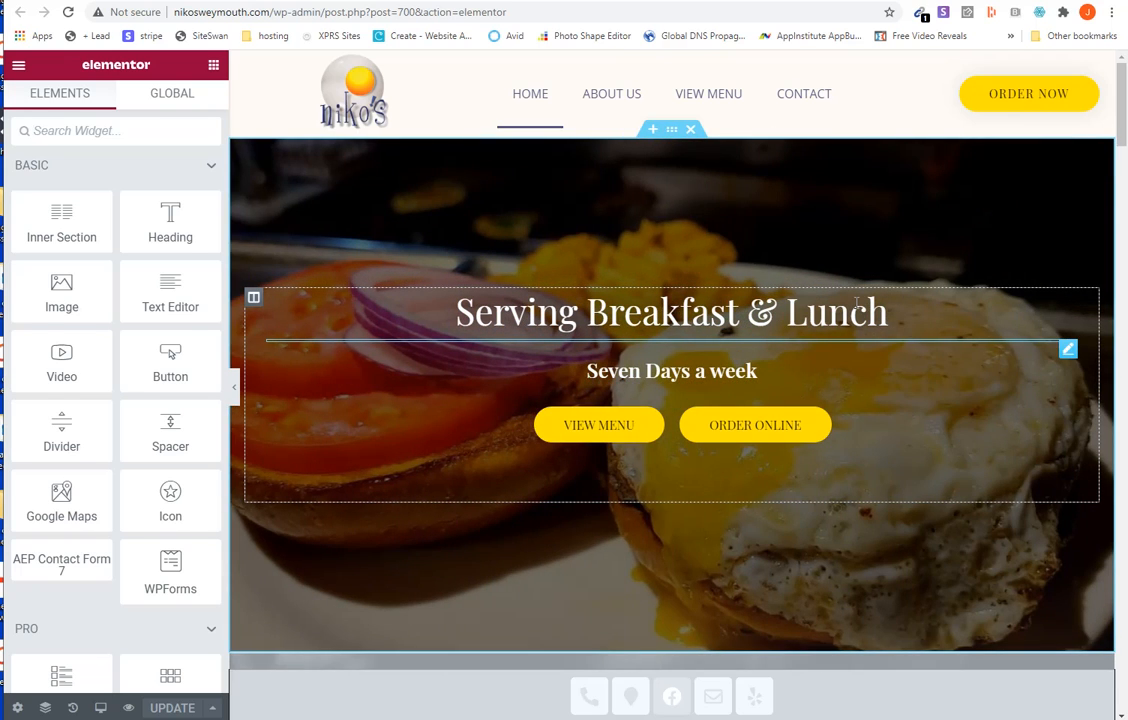
- Examine the content settings of the "Serving Breakfast & Lunch" and "Seven Days a week" headings
{"action": "left_click", "coordinate": [856, 303]}
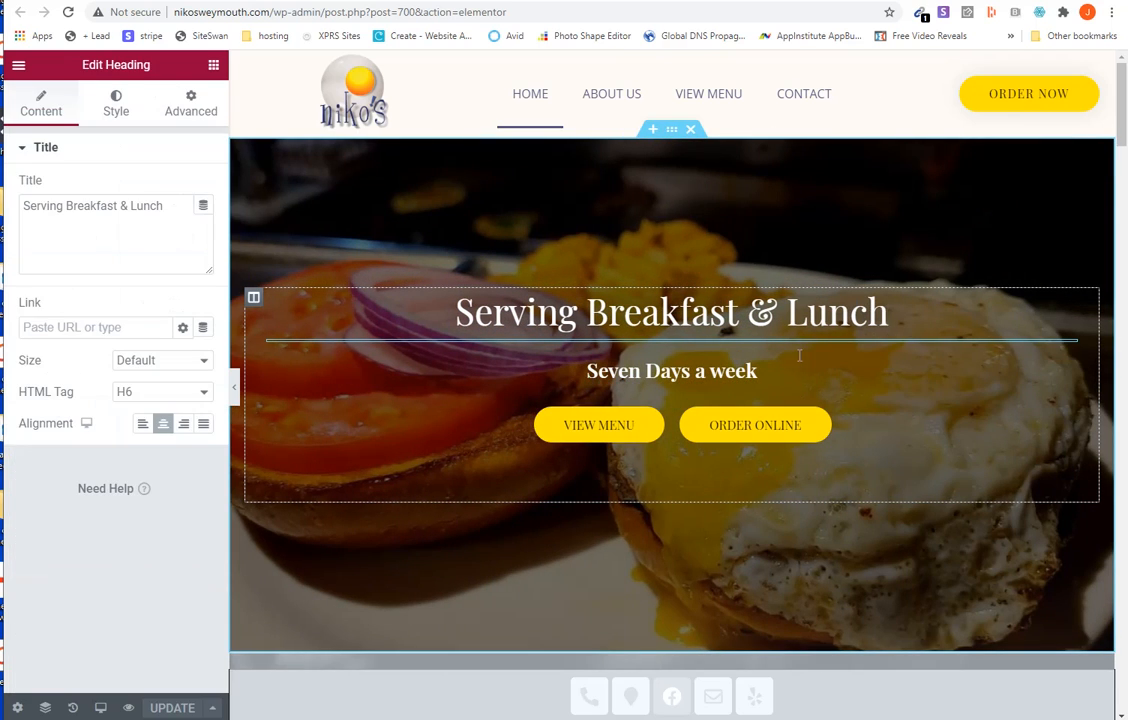
{"action": "left_click", "coordinate": [757, 371]}
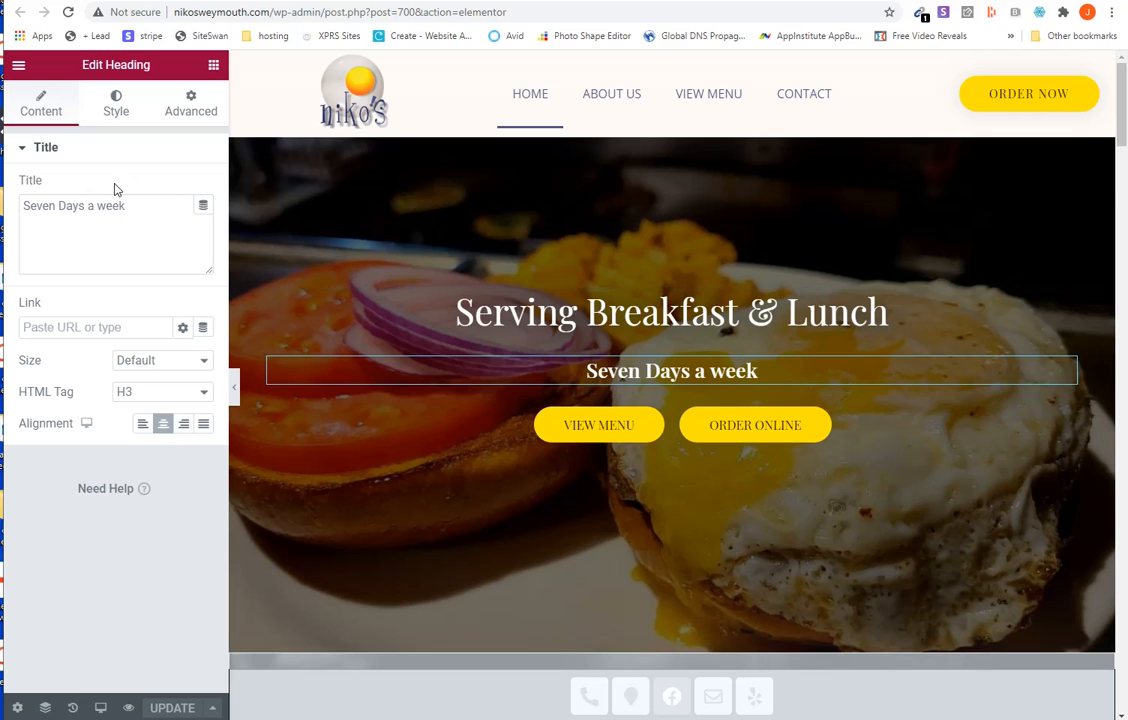
{"action": "scroll", "coordinate": [620, 440], "scroll_direction": "up", "scroll_amount": 2}
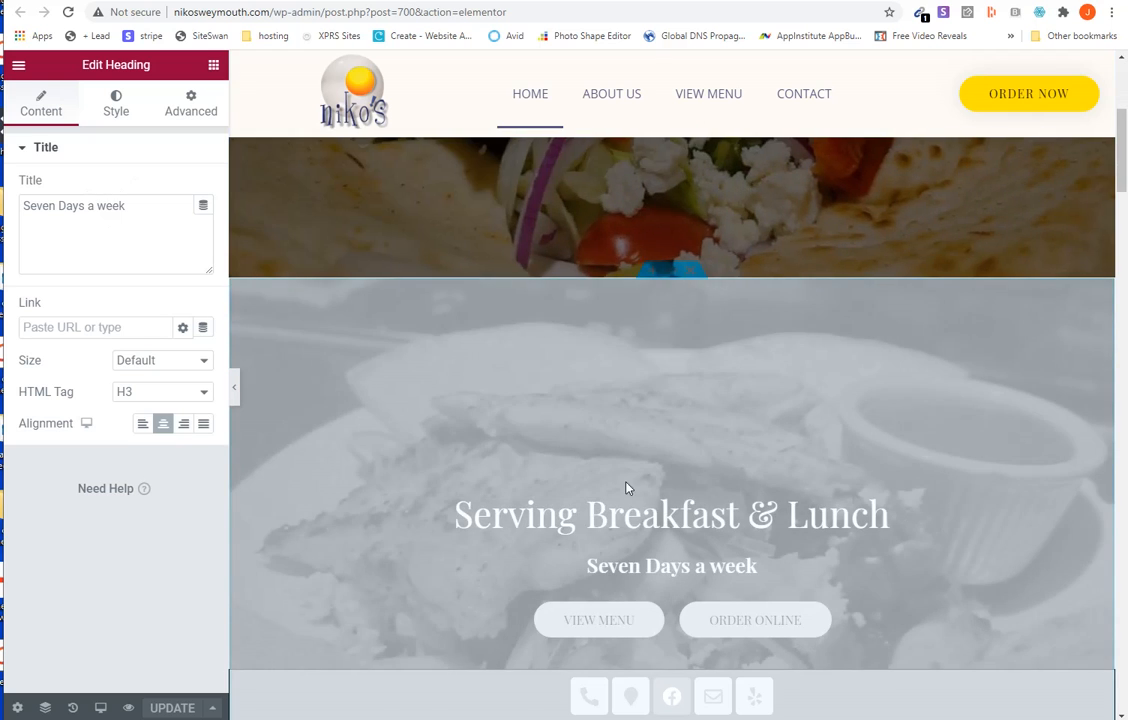
- Examine the content settings of the introductory heading under "WELCOME" and of the descriptive text paragraph below it
{"action": "scroll", "coordinate": [630, 500], "scroll_direction": "down", "scroll_amount": 3}
{"action": "scroll", "coordinate": [638, 532], "scroll_direction": "down", "scroll_amount": 2}
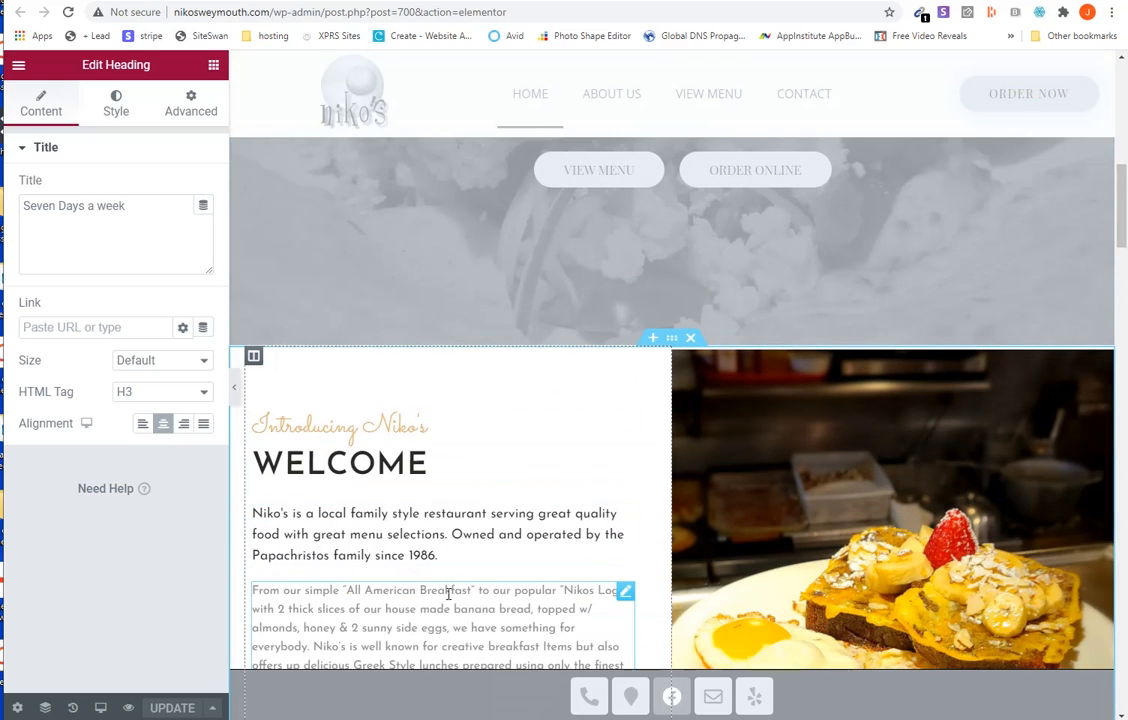
{"action": "left_click", "coordinate": [438, 555]}
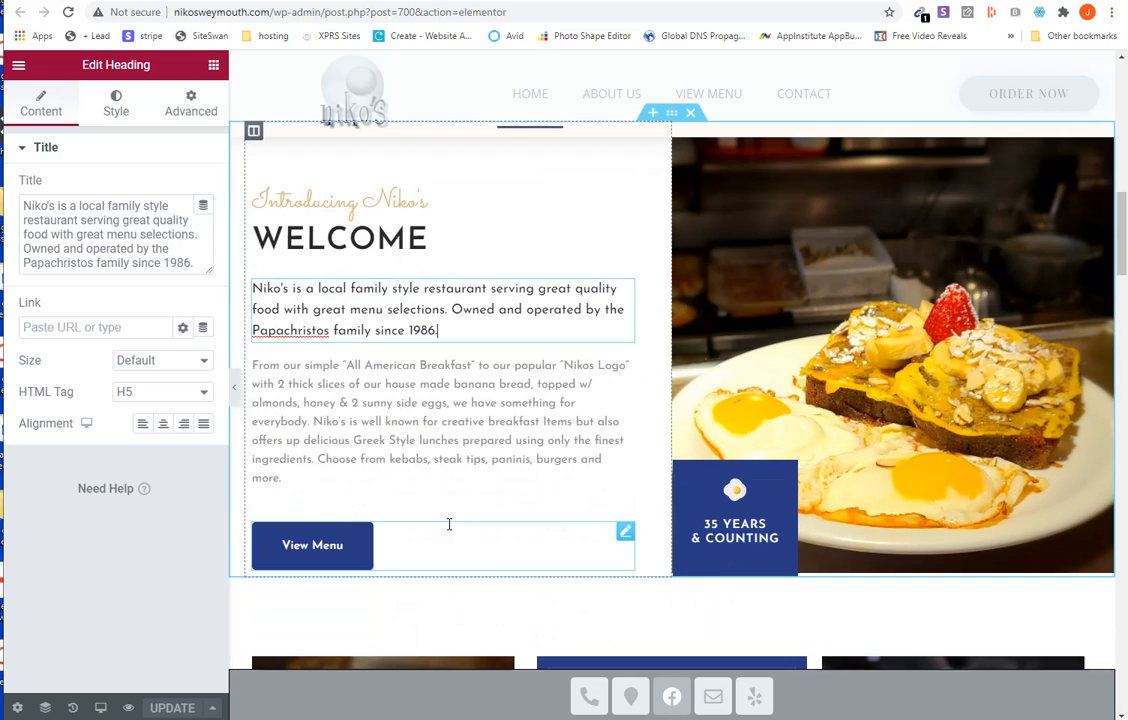
{"action": "scroll", "coordinate": [448, 524], "scroll_direction": "down", "scroll_amount": 2}
{"action": "left_click", "coordinate": [438, 421]}
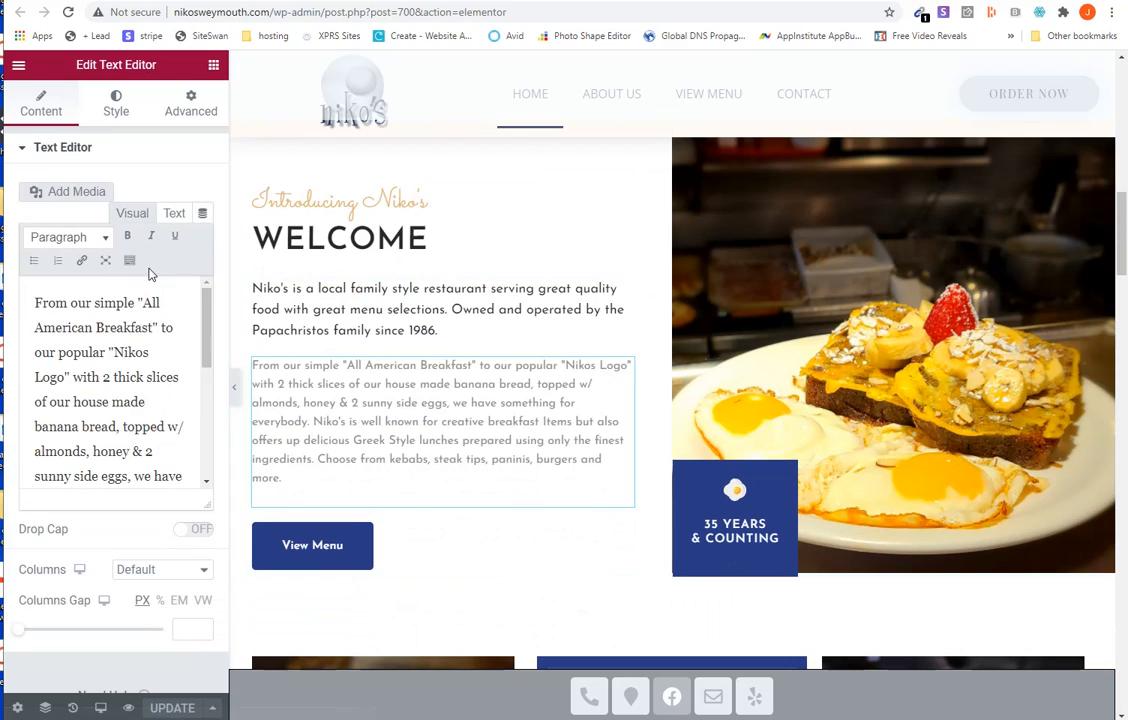
- Examine the content settings of the Monday, Tuesday and Thursday opening times in the HOURS card
{"action": "scroll", "coordinate": [528, 462], "scroll_direction": "down", "scroll_amount": 4}
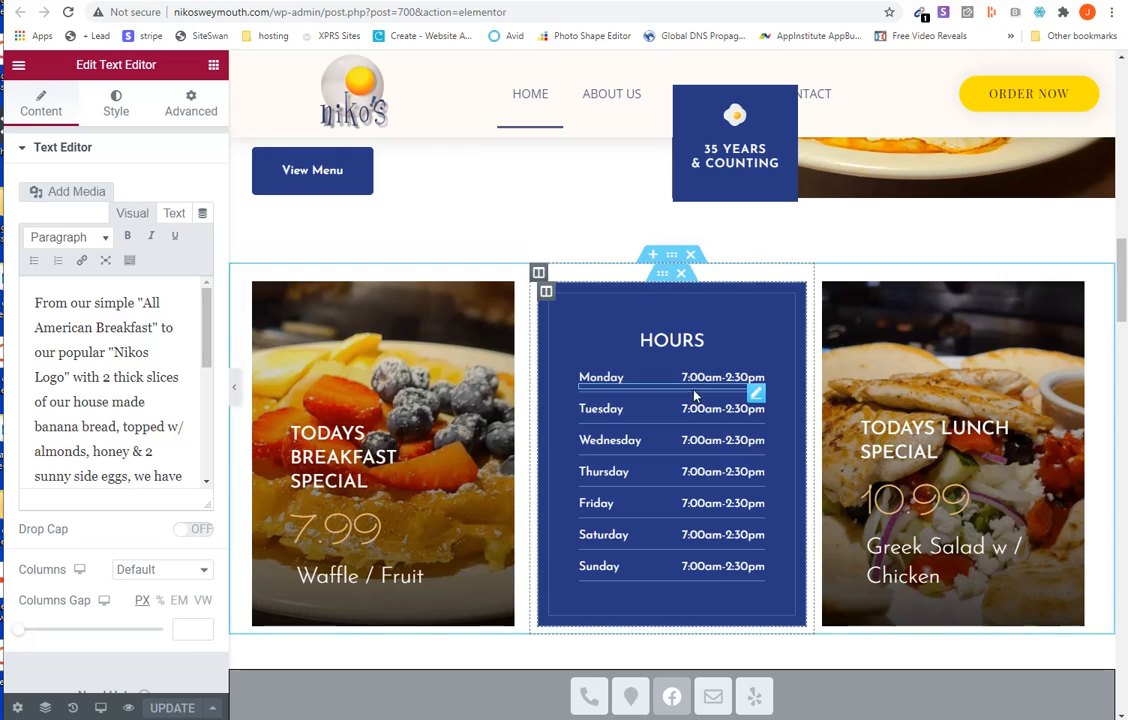
{"action": "left_click", "coordinate": [756, 381]}
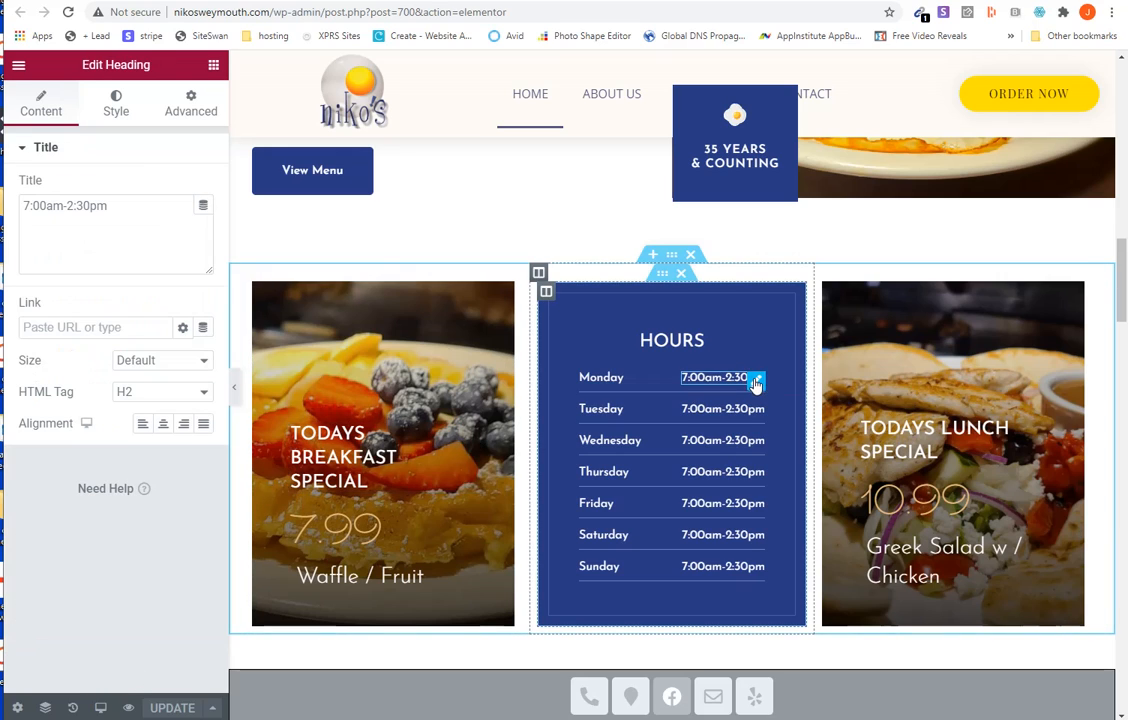
{"action": "left_click", "coordinate": [703, 407]}
{"action": "left_click", "coordinate": [711, 471]}
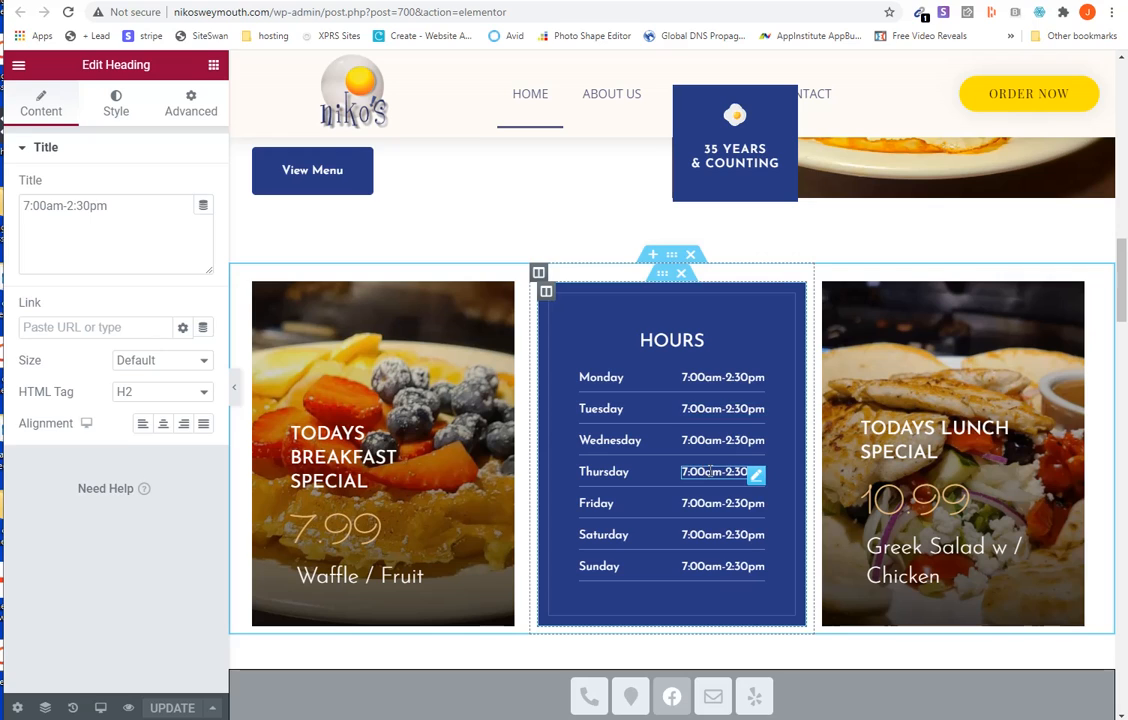
- Examine the "TODAYS LUNCH SPECIAL" heading settings and the layout settings of the breakfast special card's inner section
{"action": "left_click", "coordinate": [898, 449]}
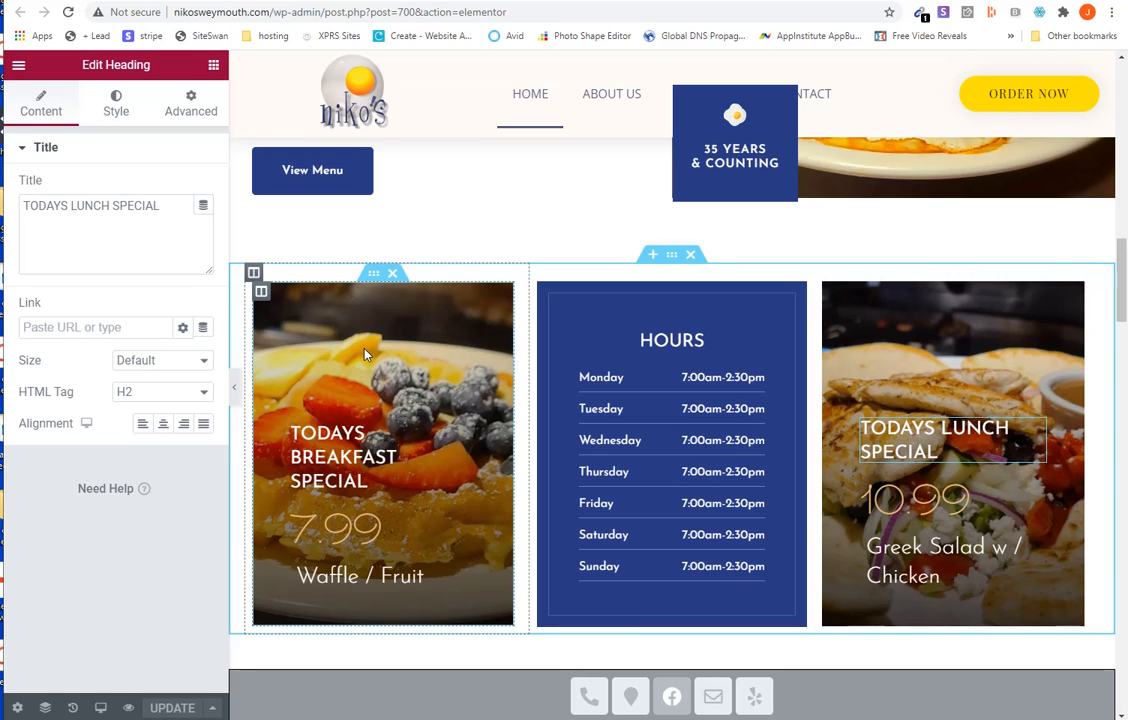
{"action": "right_click", "coordinate": [370, 281]}
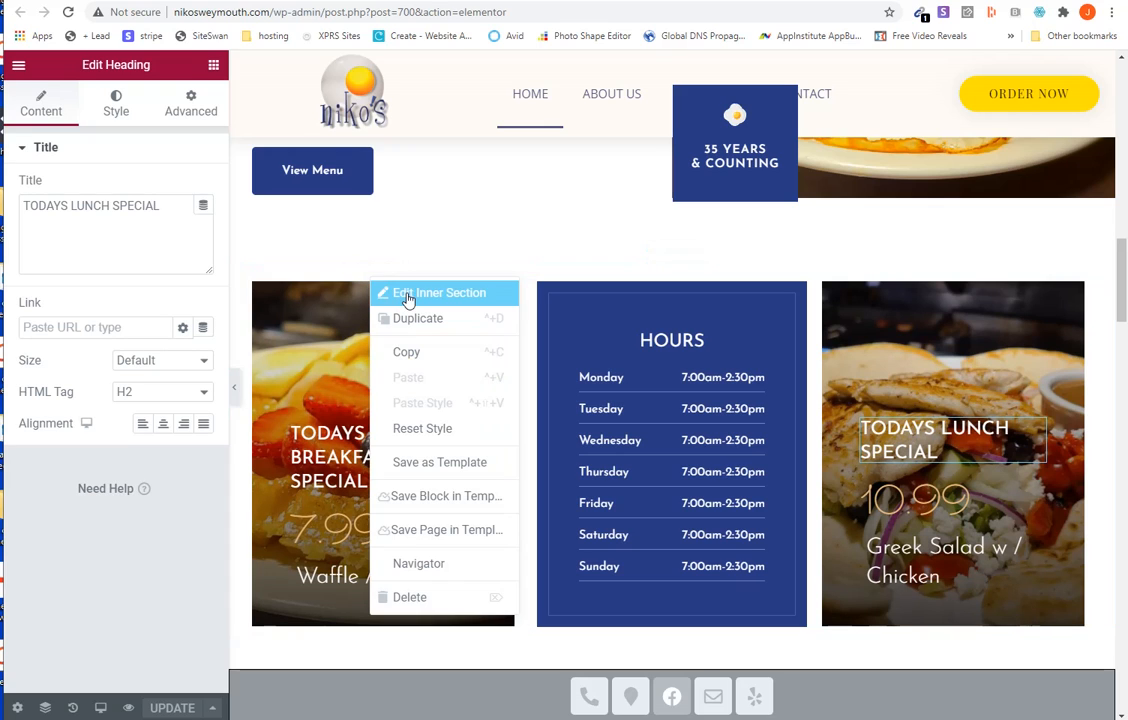
{"action": "left_click", "coordinate": [407, 295]}
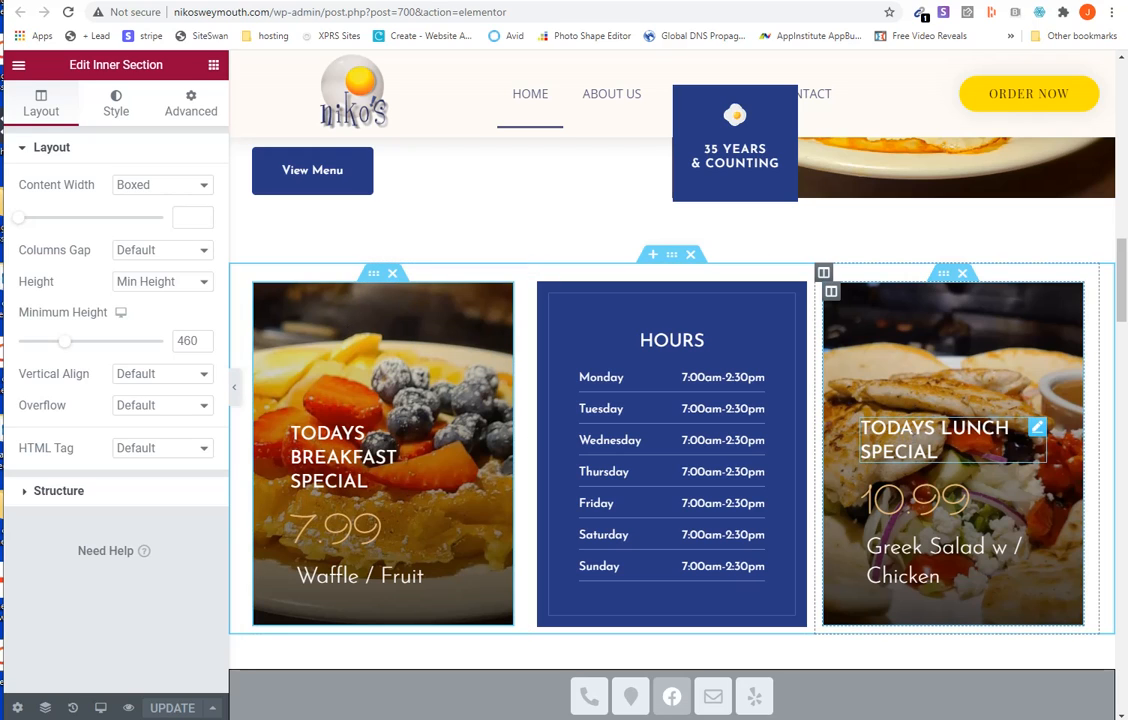
- Examine the lunch special card's title, price, dish name and inner section settings, and view the page's editing history
{"action": "left_click", "coordinate": [1037, 427]}
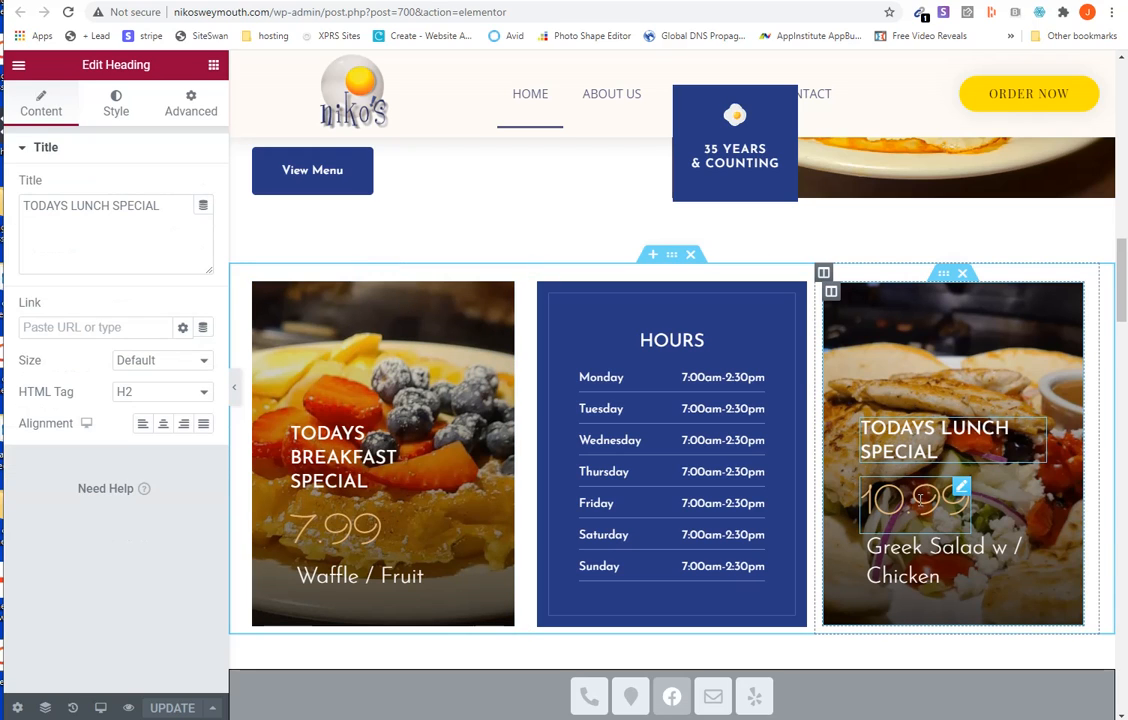
{"action": "left_click", "coordinate": [920, 498]}
{"action": "left_click", "coordinate": [909, 566]}
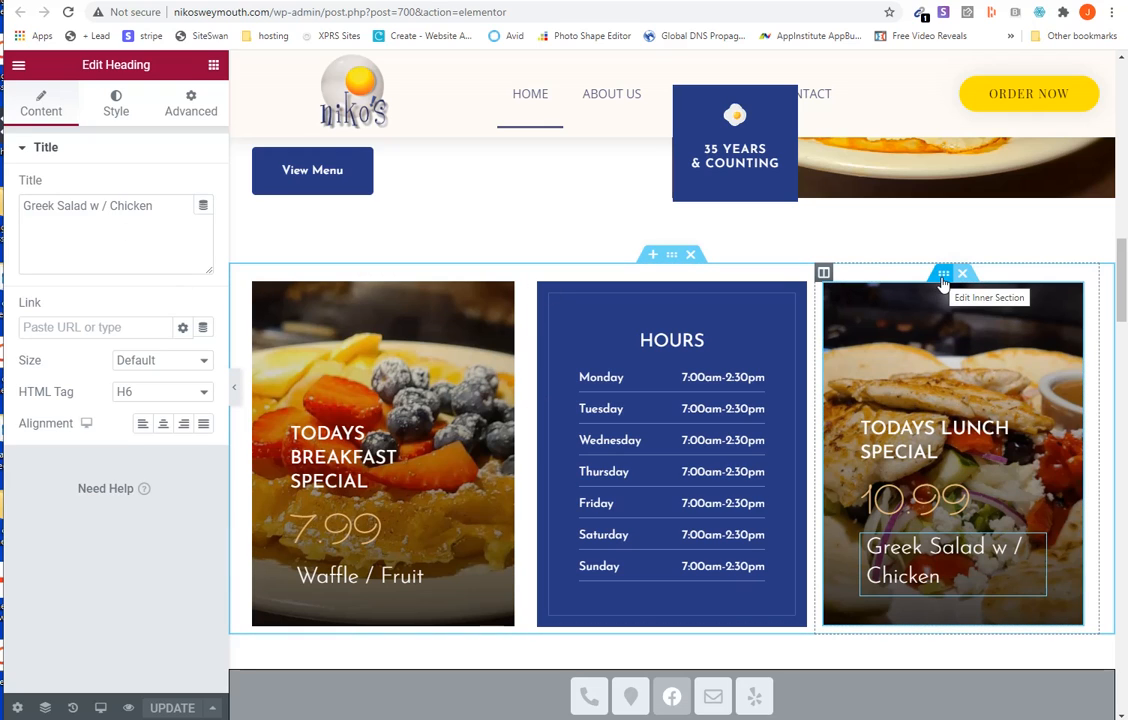
{"action": "right_click", "coordinate": [943, 284]}
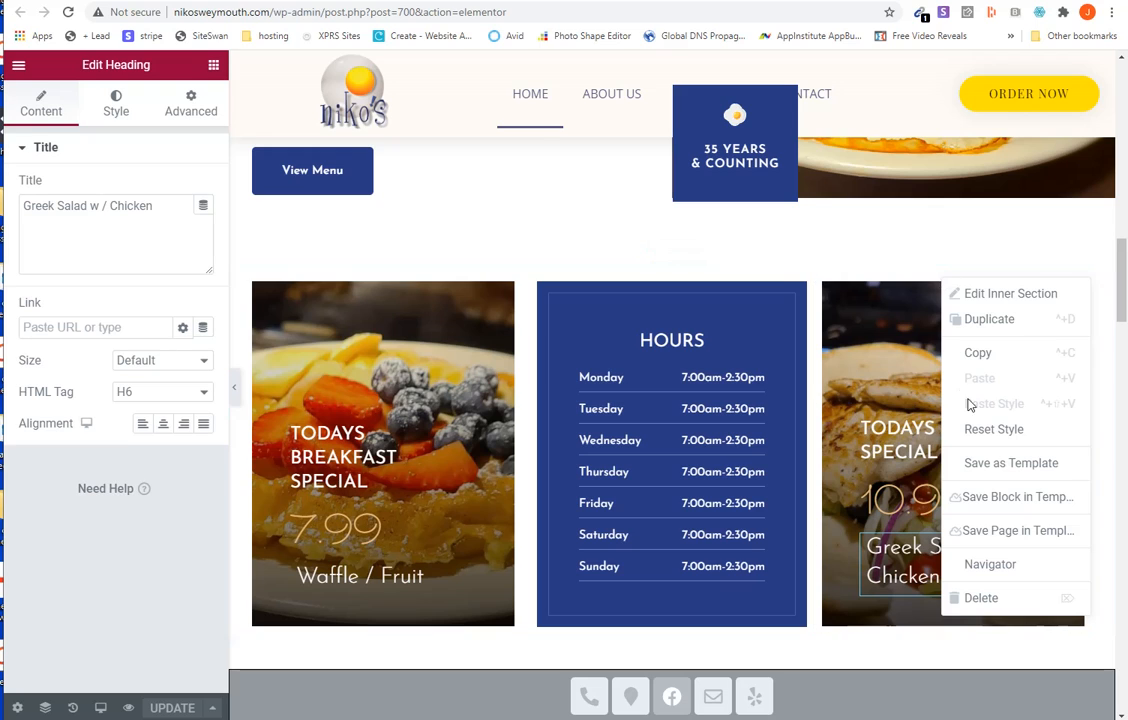
{"action": "left_click", "coordinate": [973, 304]}
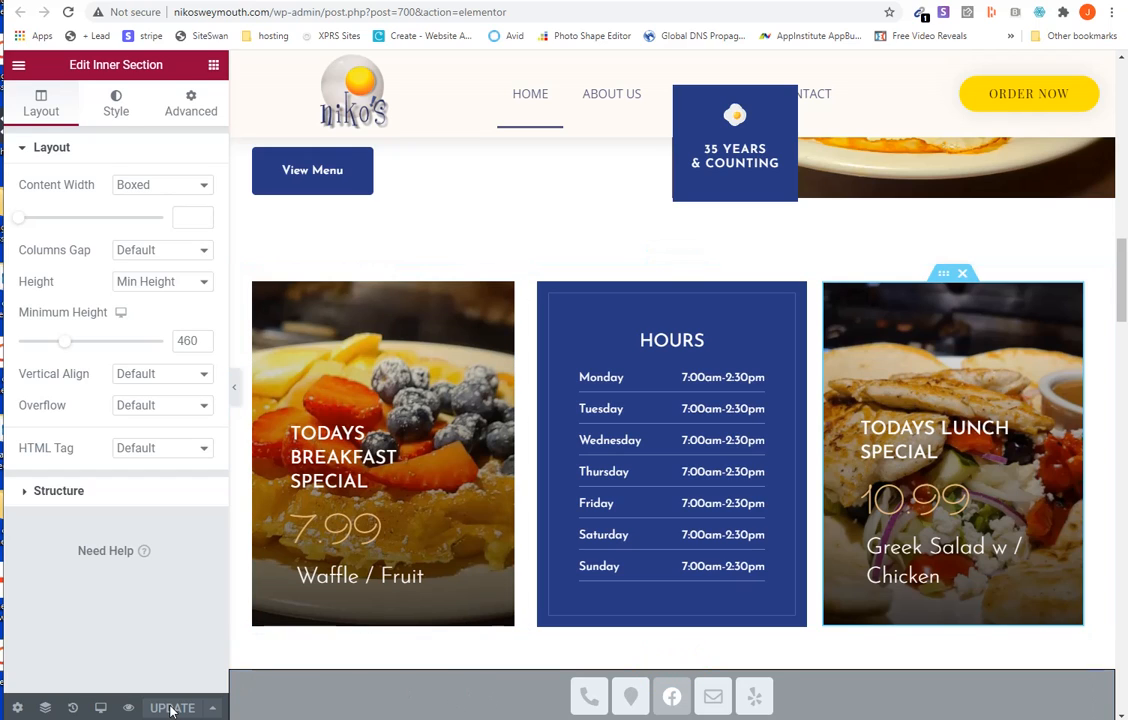
{"action": "left_click", "coordinate": [72, 708]}
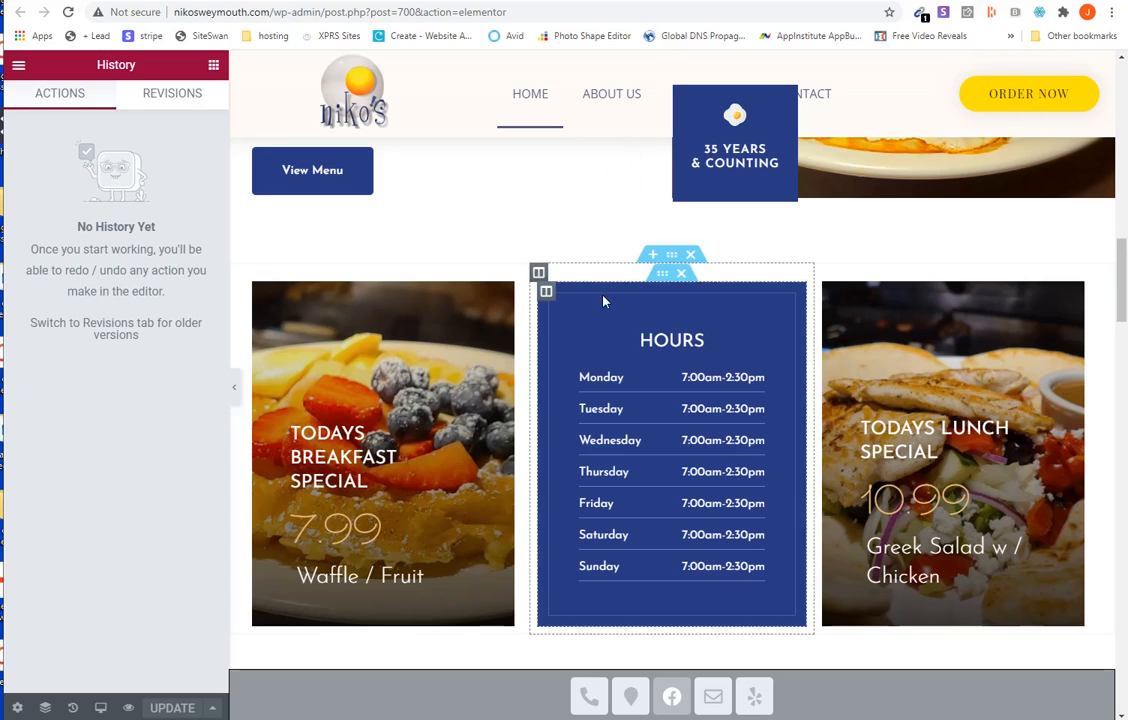
- Shorten the breakfast card's title to "BREAKFAST SPECIAL" and set its price to 0.00
{"action": "left_click", "coordinate": [380, 456]}
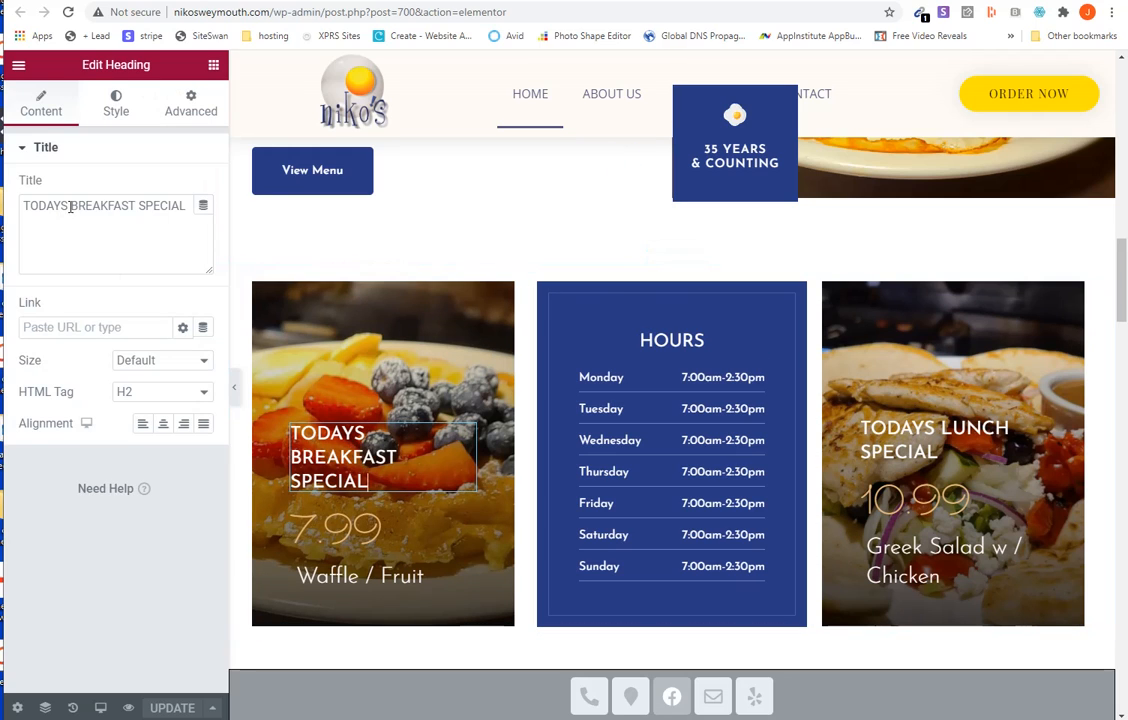
{"action": "double_click", "coordinate": [31, 205]}
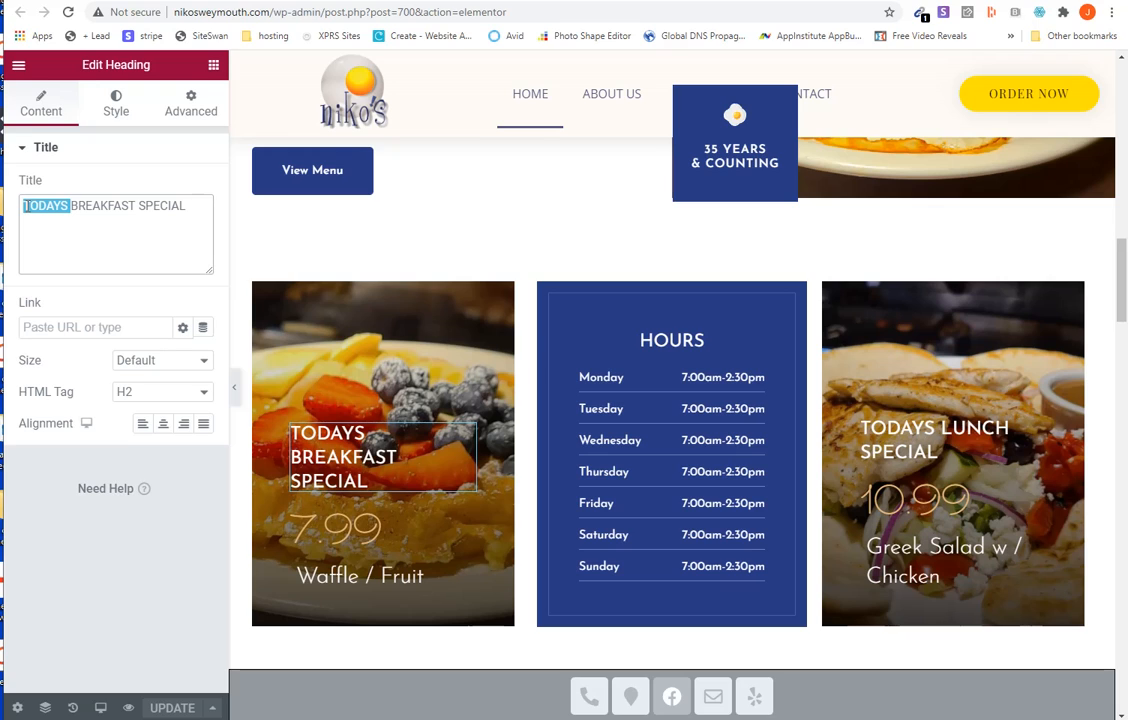
{"action": "key", "text": "BackSpace"}
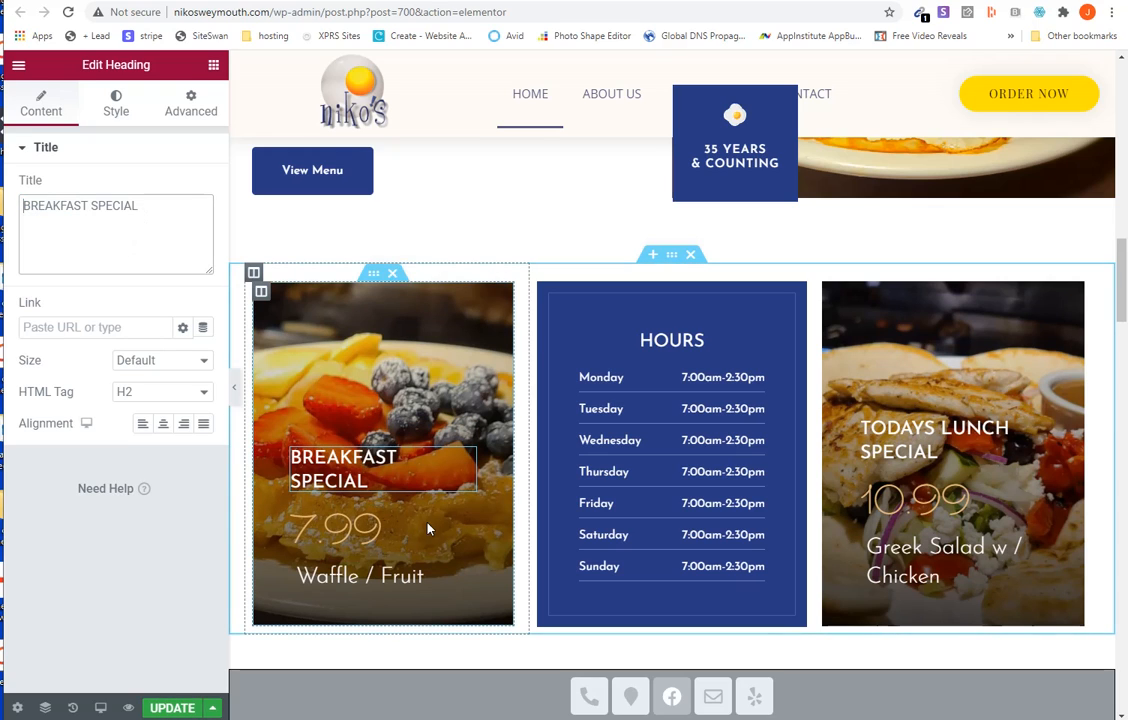
{"action": "left_click", "coordinate": [372, 515]}
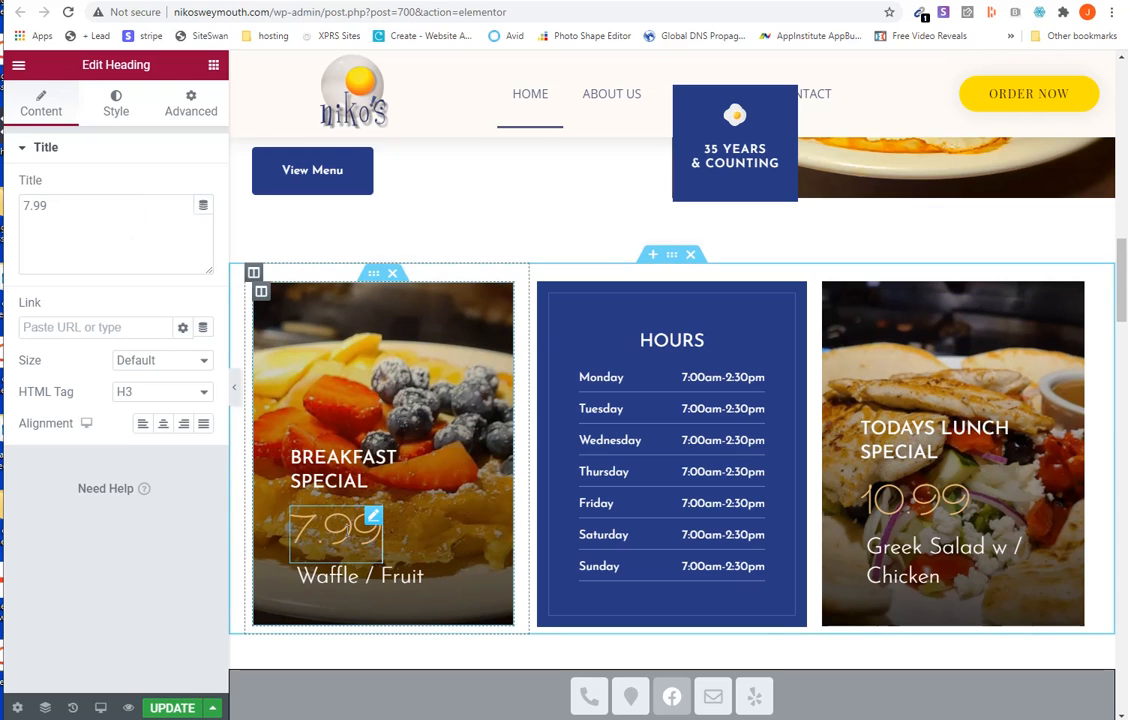
{"action": "double_click", "coordinate": [23, 207]}
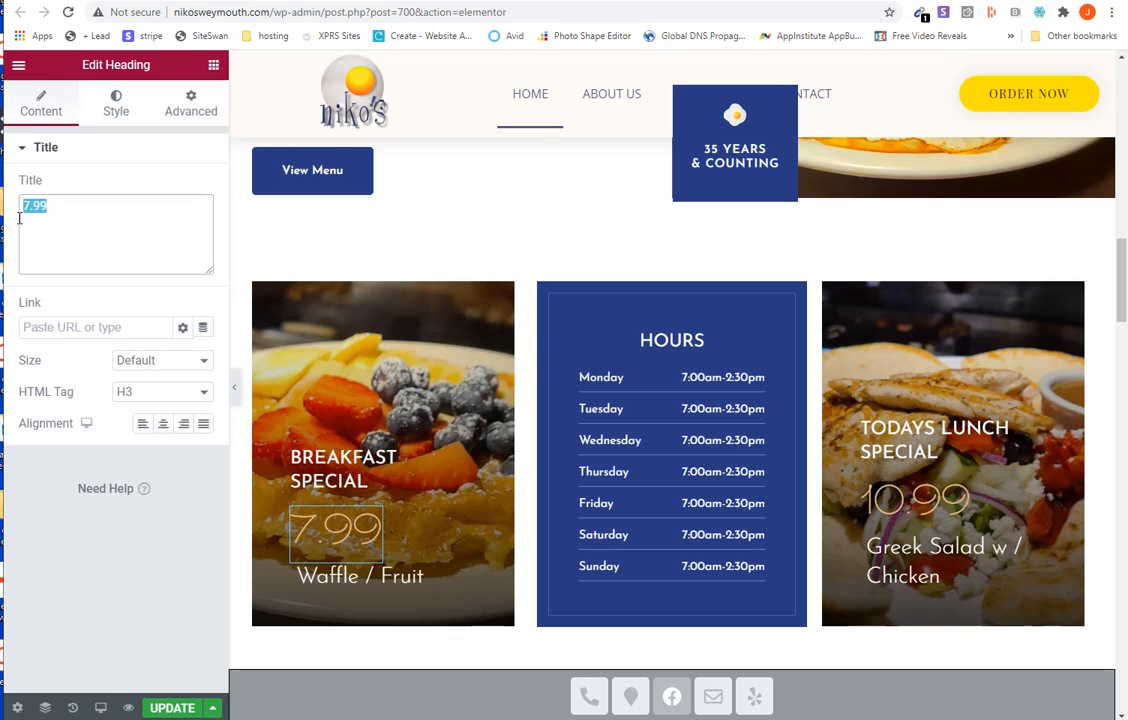
{"action": "type", "text": "0.00"}
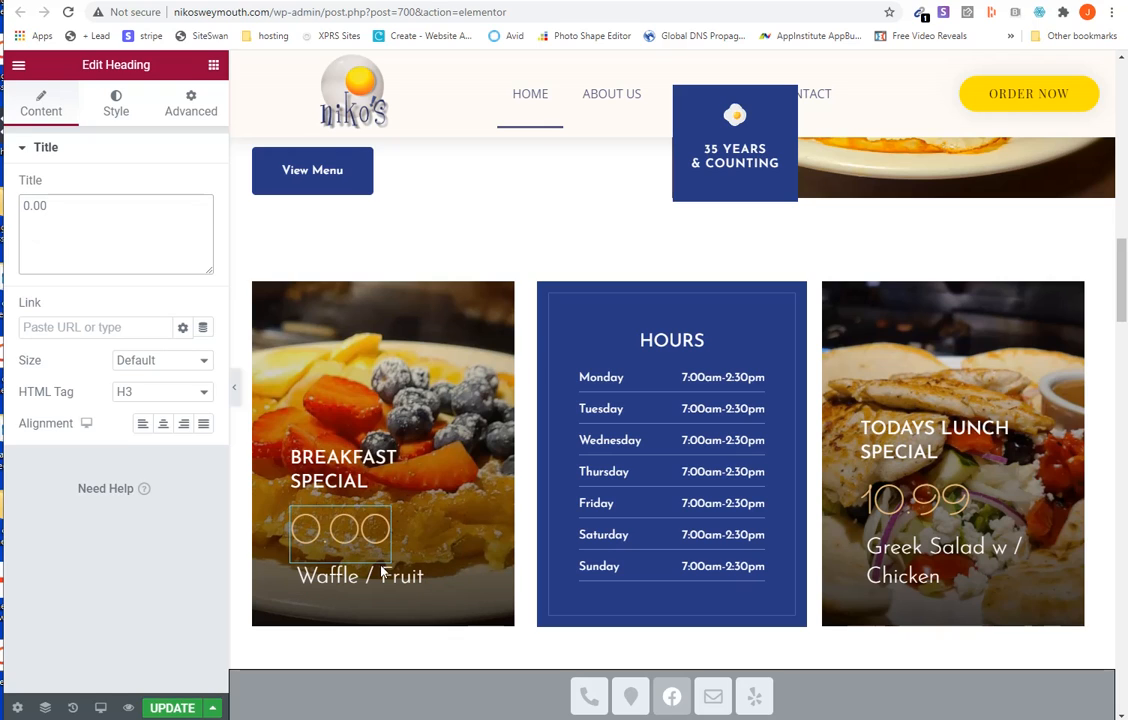
- Replace the dish name "Waffle / Fruit" in the breakfast card with "No Specials Today"
{"action": "left_click", "coordinate": [383, 575]}
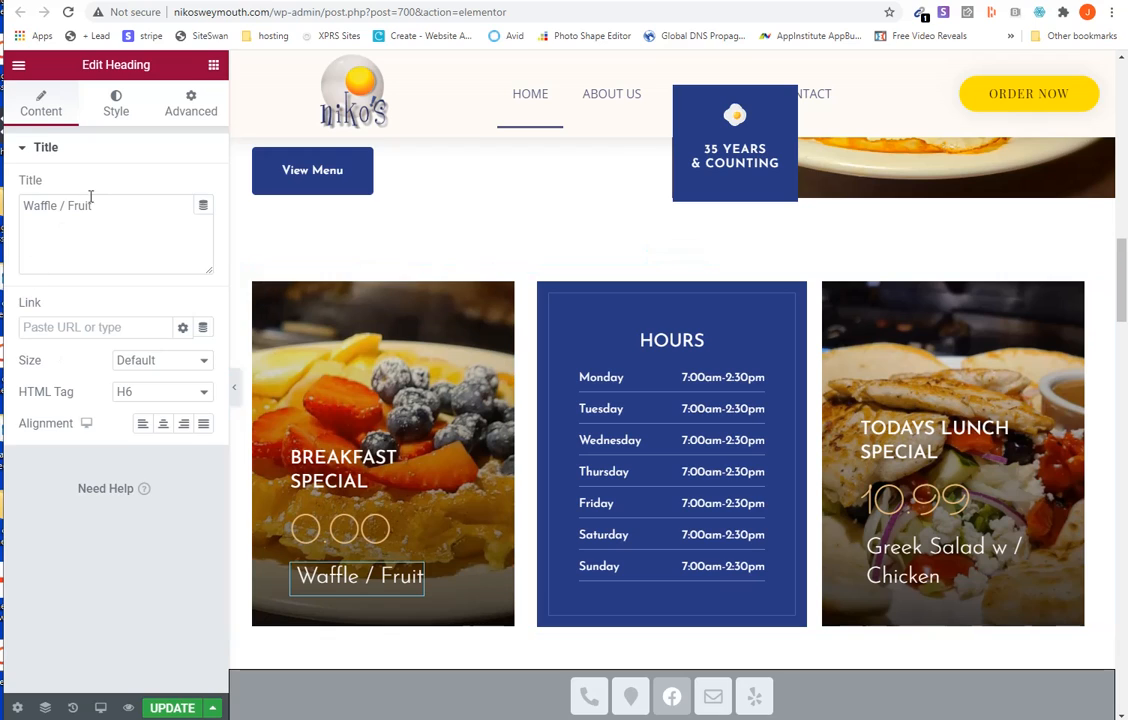
{"action": "left_click_drag", "start_coordinate": [92, 205], "coordinate": [20, 205]}
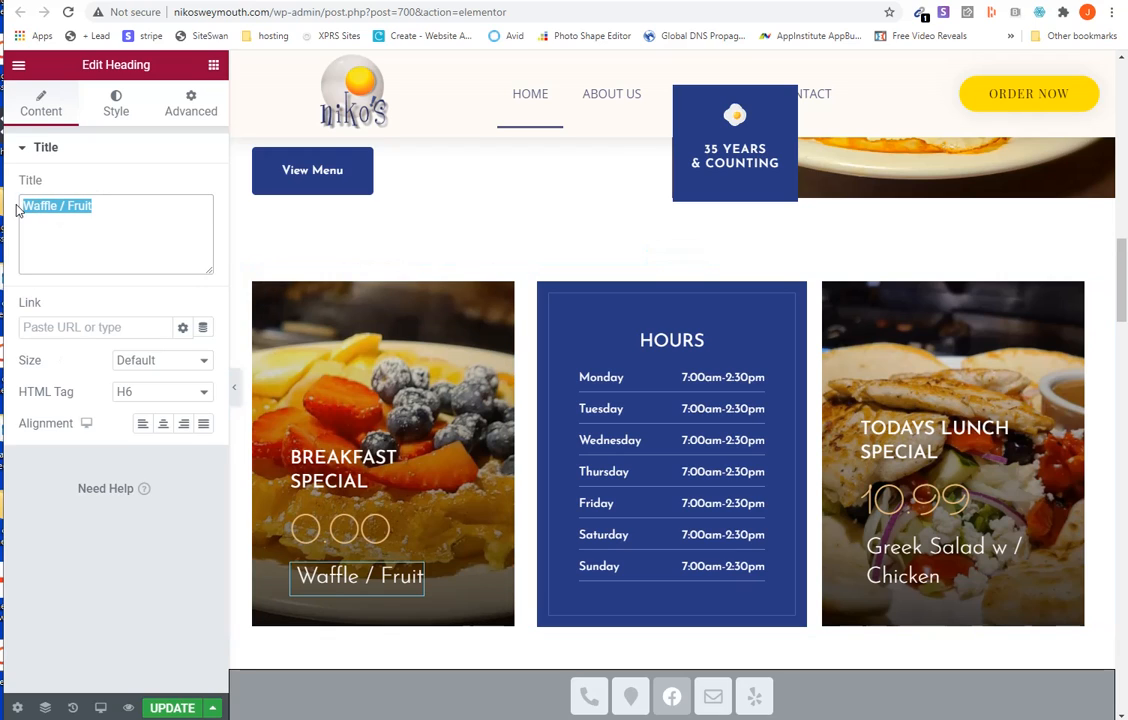
{"action": "type", "text": "No Sp"}
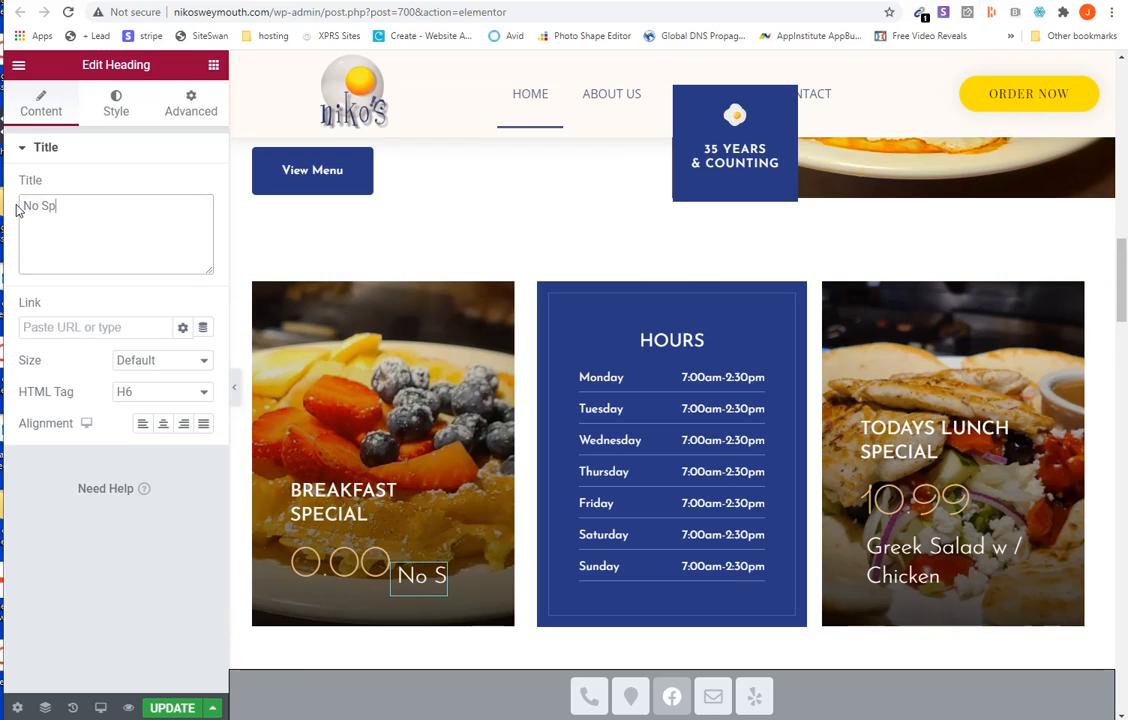
{"action": "type", "text": "ecials T"}
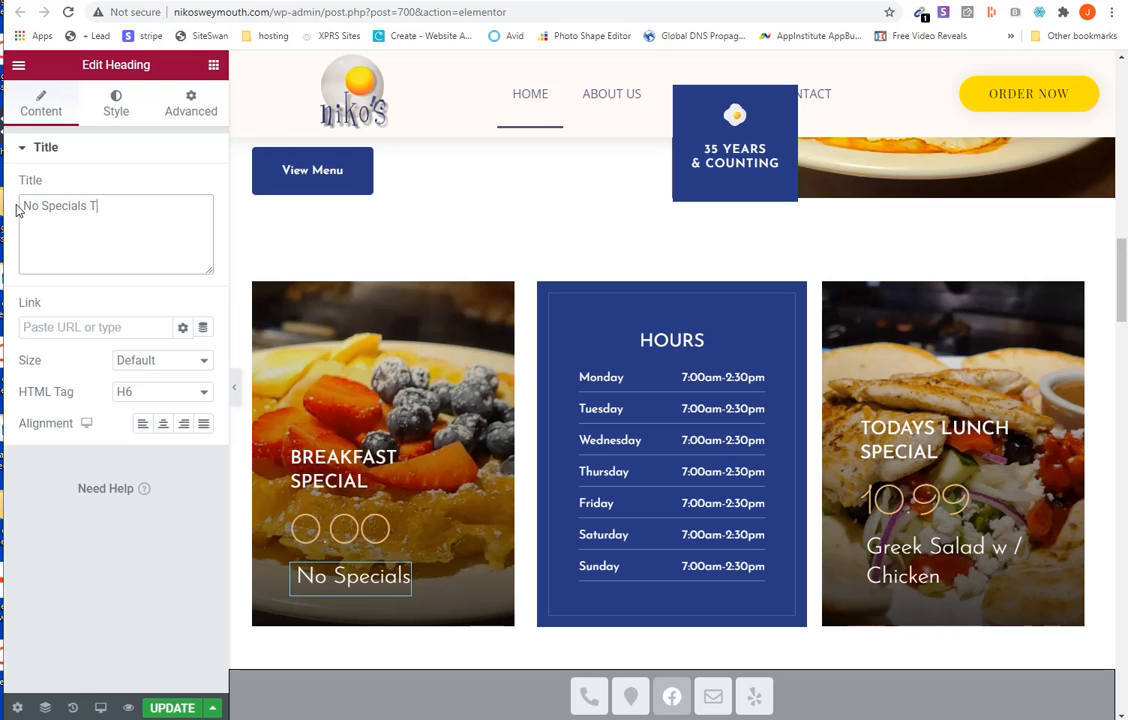
{"action": "type", "text": "oday"}
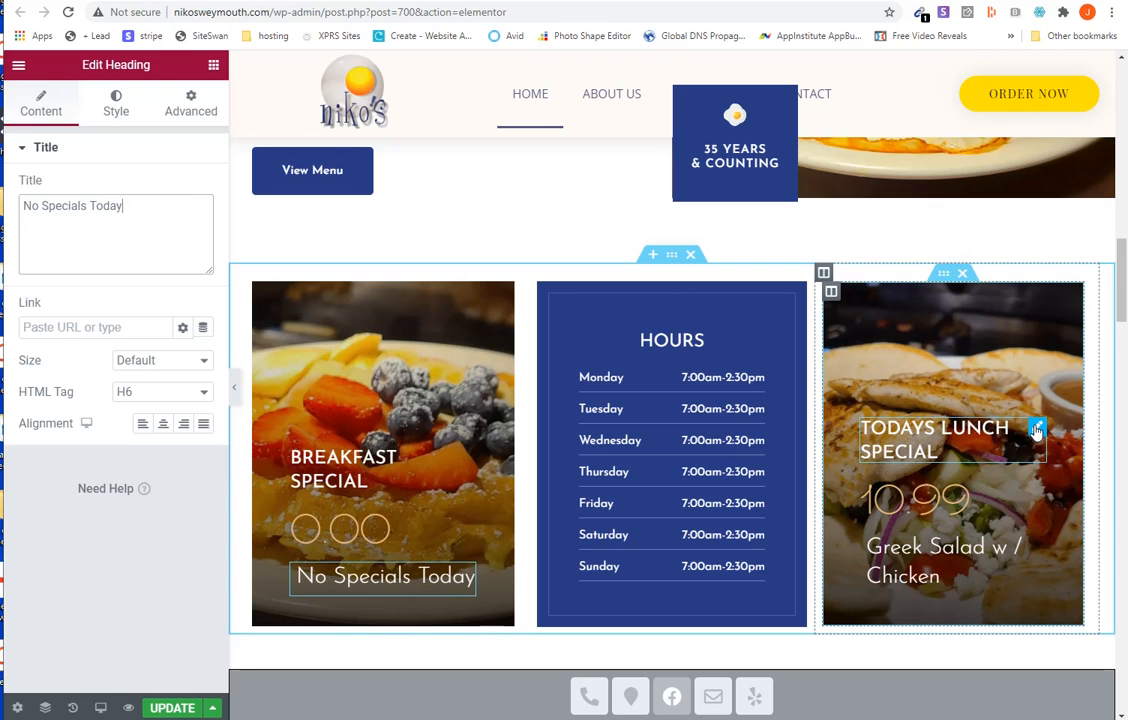
- Shorten the lunch card's title to "LUNCH SPECIAL" and set its price to 0.00
{"action": "left_click", "coordinate": [1038, 430]}
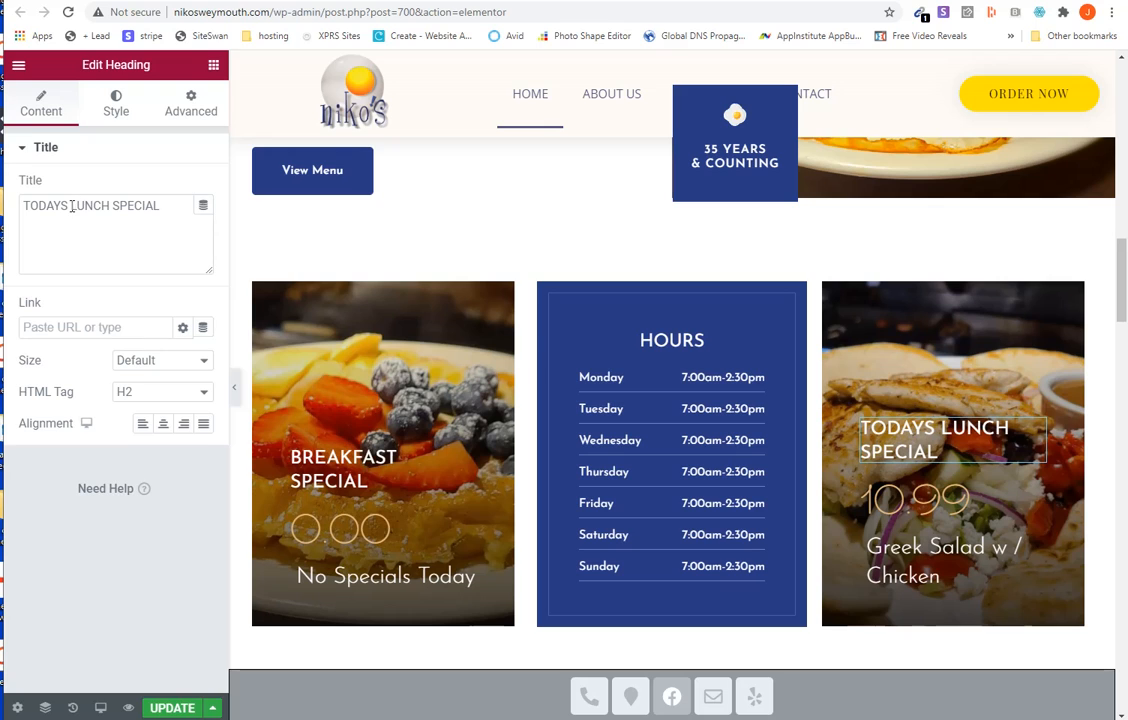
{"action": "left_click_drag", "start_coordinate": [70, 205], "coordinate": [5, 205]}
{"action": "key", "text": "BackSpace"}
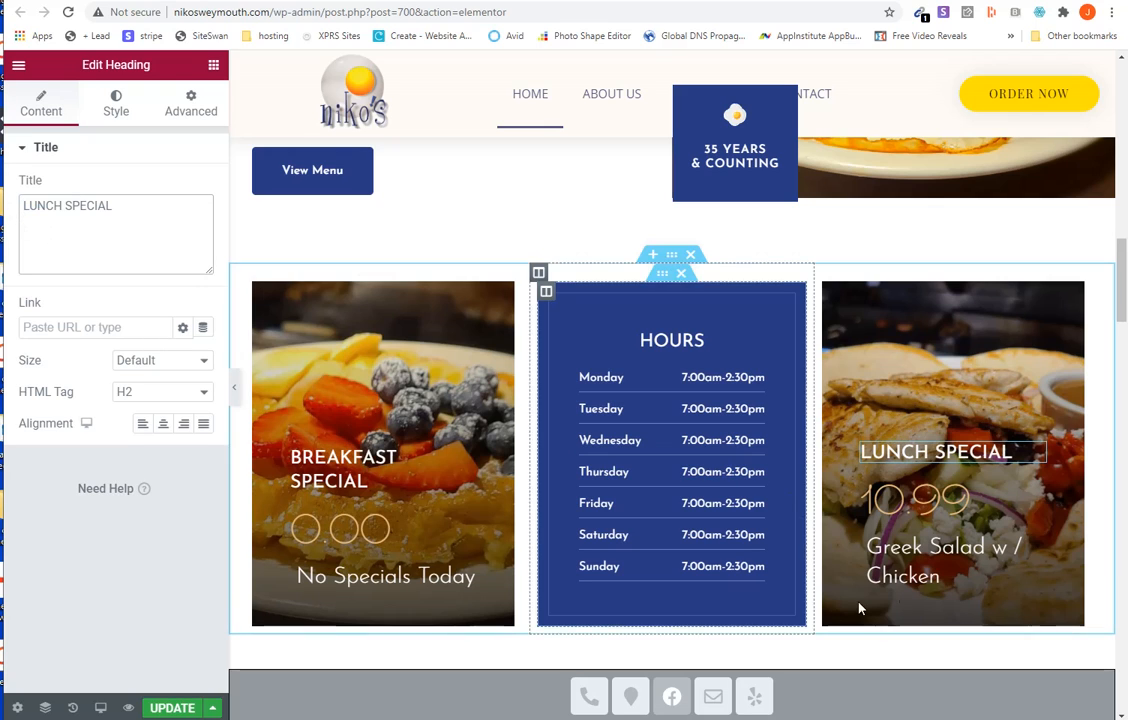
{"action": "left_click", "coordinate": [953, 505]}
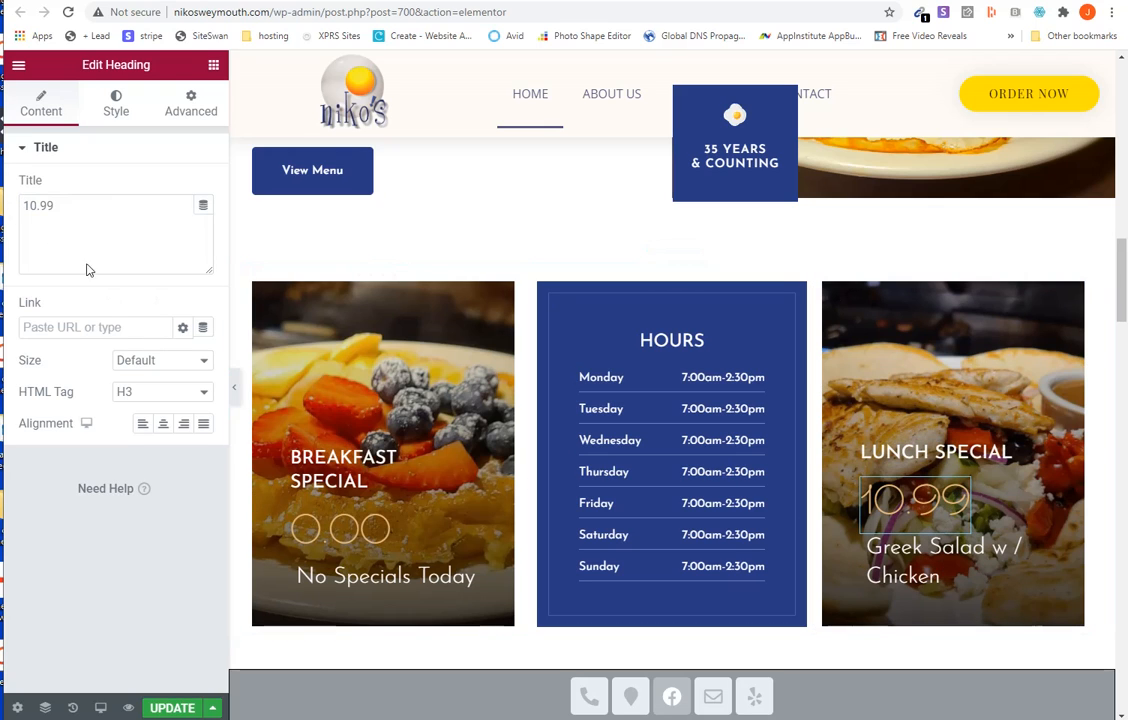
{"action": "double_click", "coordinate": [23, 205]}
{"action": "type", "text": "0.00"}
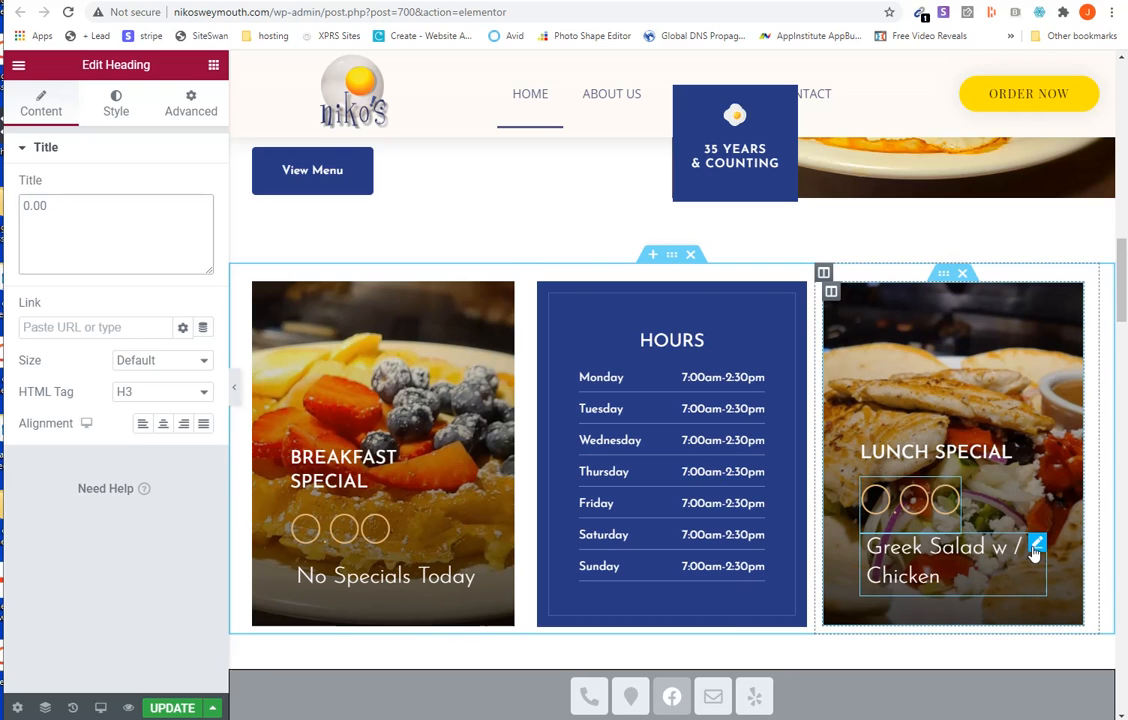
- Replace the dish name "Greek Salad w / Chicken" in the lunch card with "No Specials Tody"
{"action": "left_click", "coordinate": [1036, 548]}
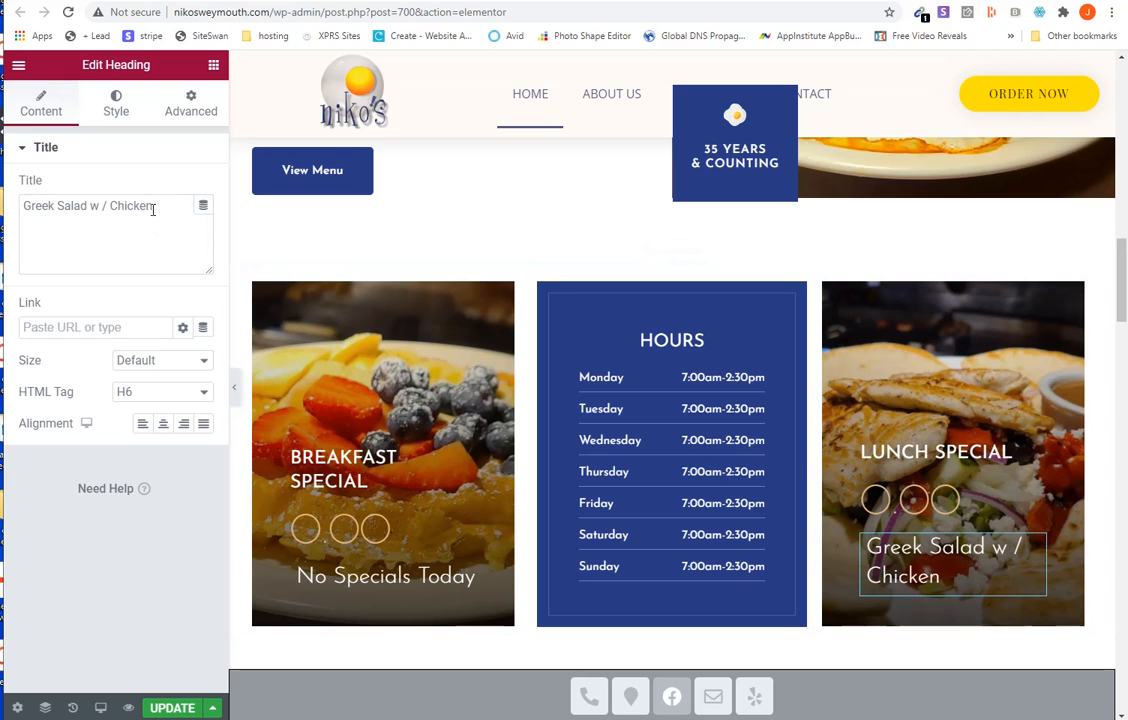
{"action": "left_click_drag", "start_coordinate": [153, 207], "coordinate": [20, 192]}
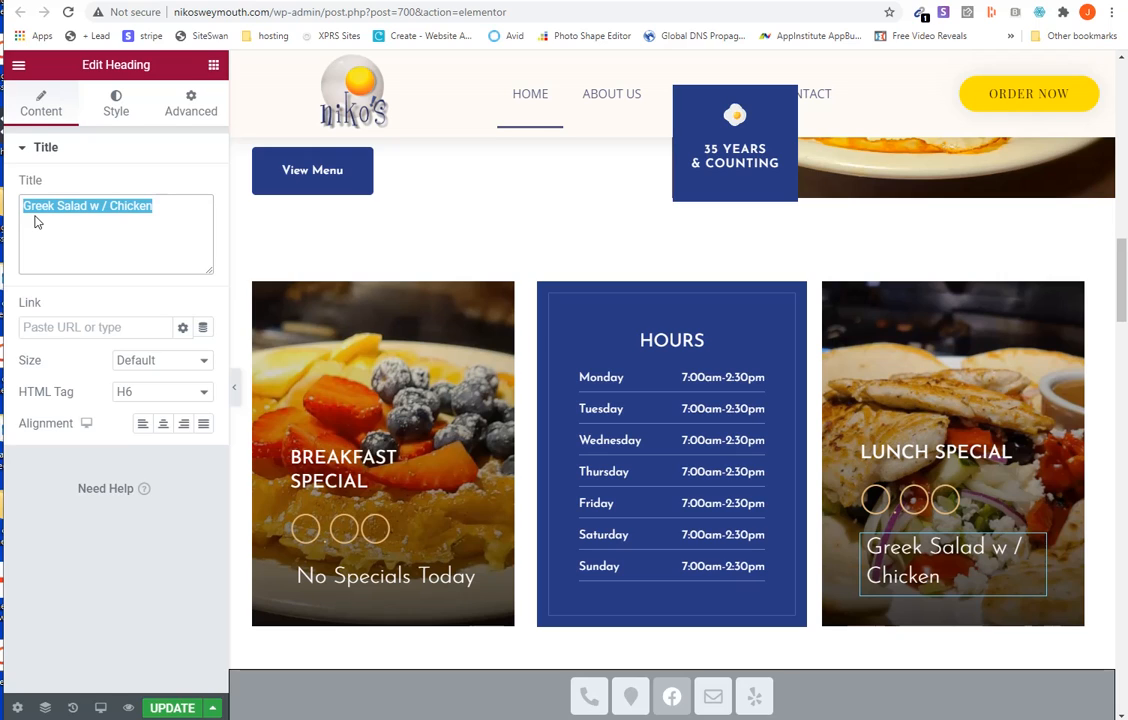
{"action": "type", "text": "No Spec"}
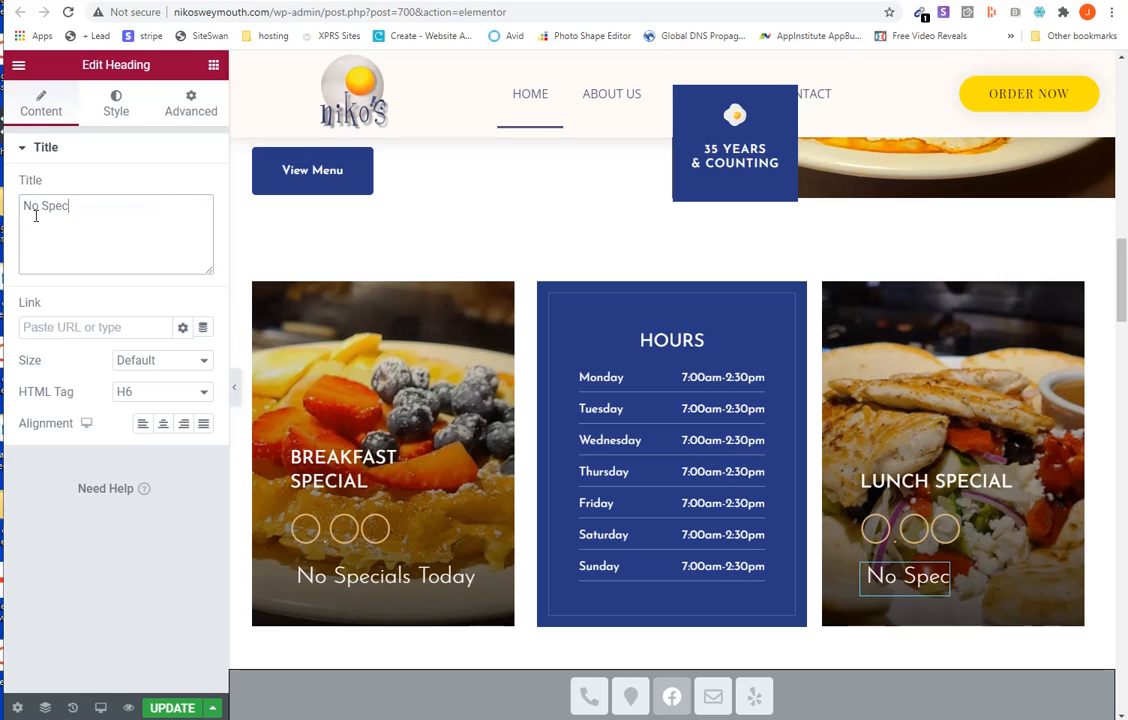
{"action": "type", "text": "ials Tody"}
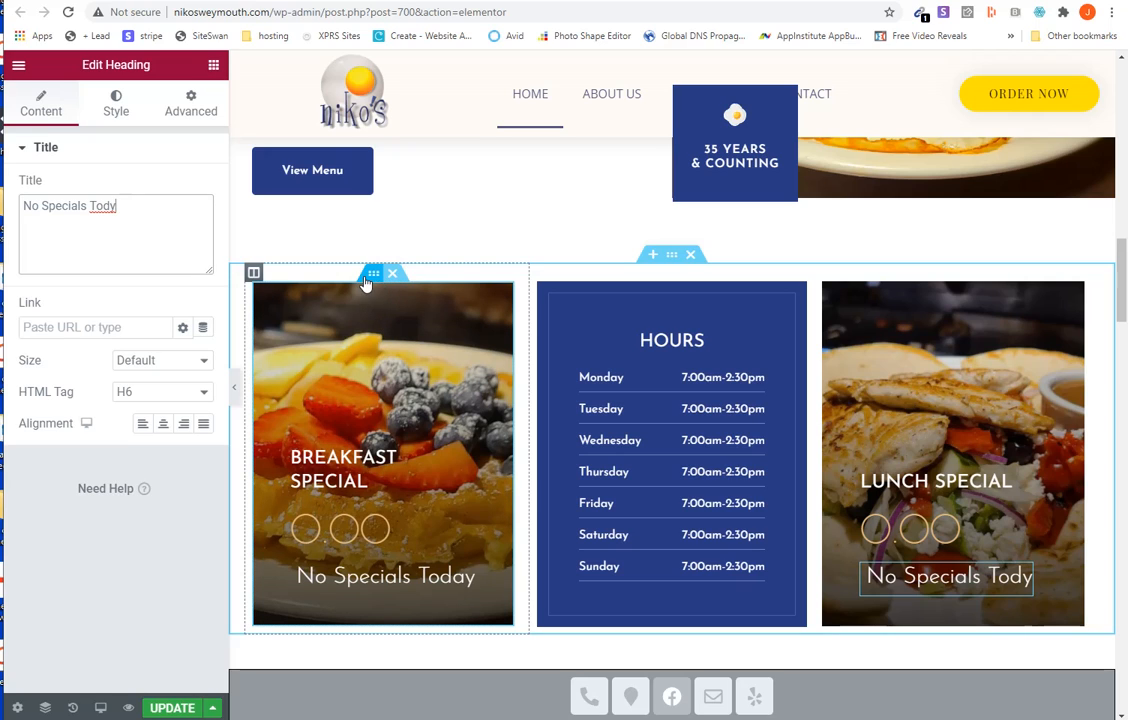
- Open the background style settings of the breakfast special card's inner section
{"action": "left_click", "coordinate": [371, 282]}
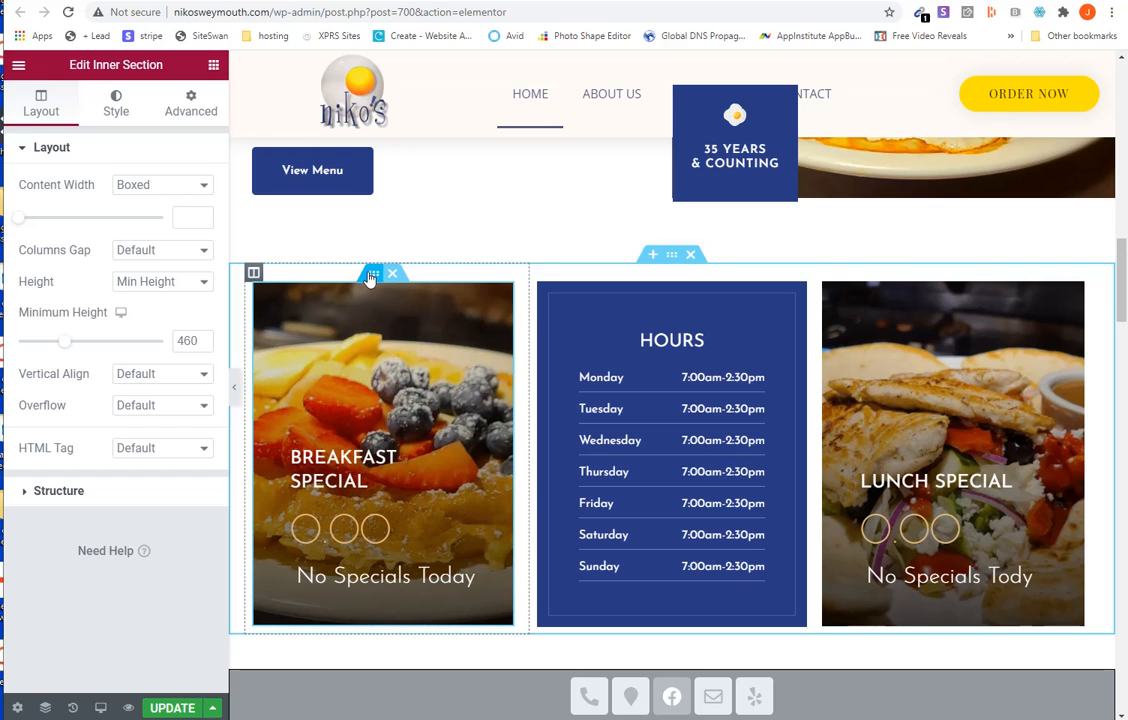
{"action": "left_click", "coordinate": [942, 277]}
{"action": "left_click", "coordinate": [118, 108]}
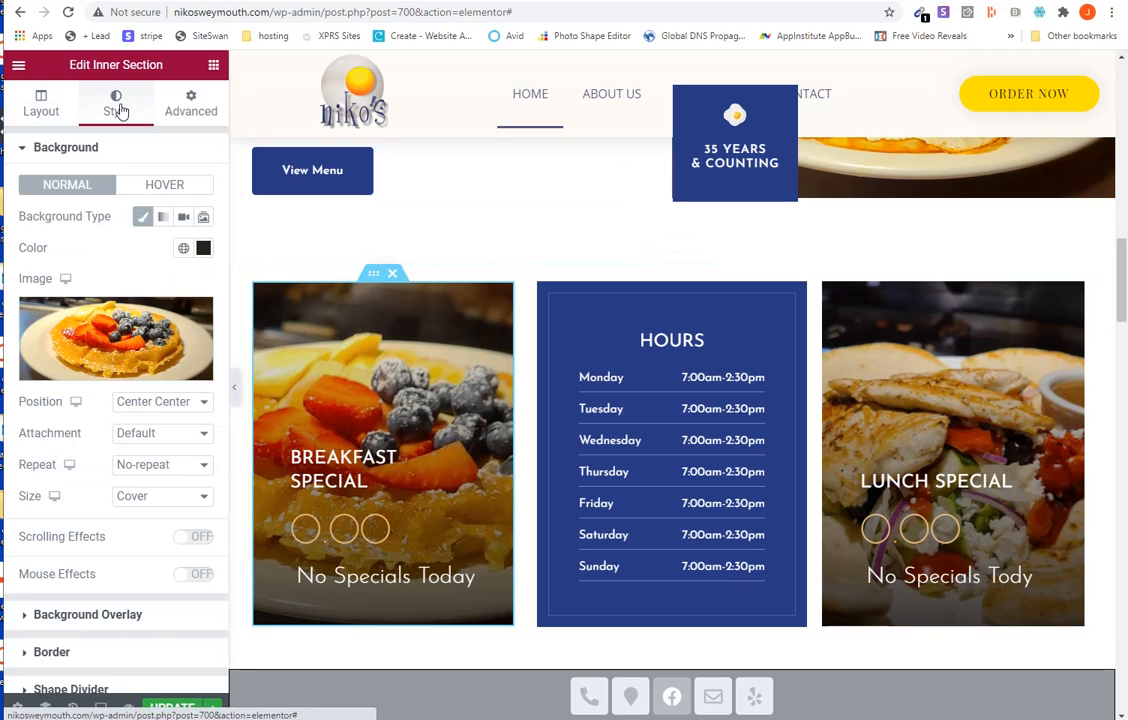
- Replace the breakfast special card's background image with the eggs Benedict photo 20201102_190333.jpg from the media library
{"action": "left_click", "coordinate": [185, 108]}
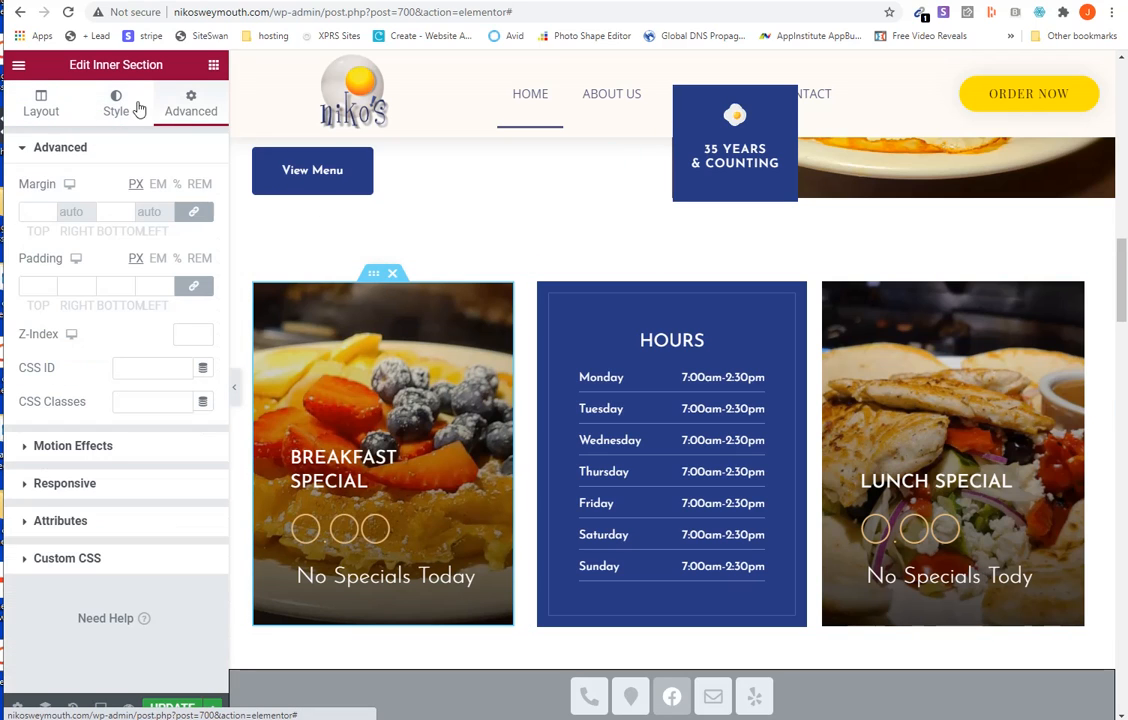
{"action": "left_click", "coordinate": [112, 108]}
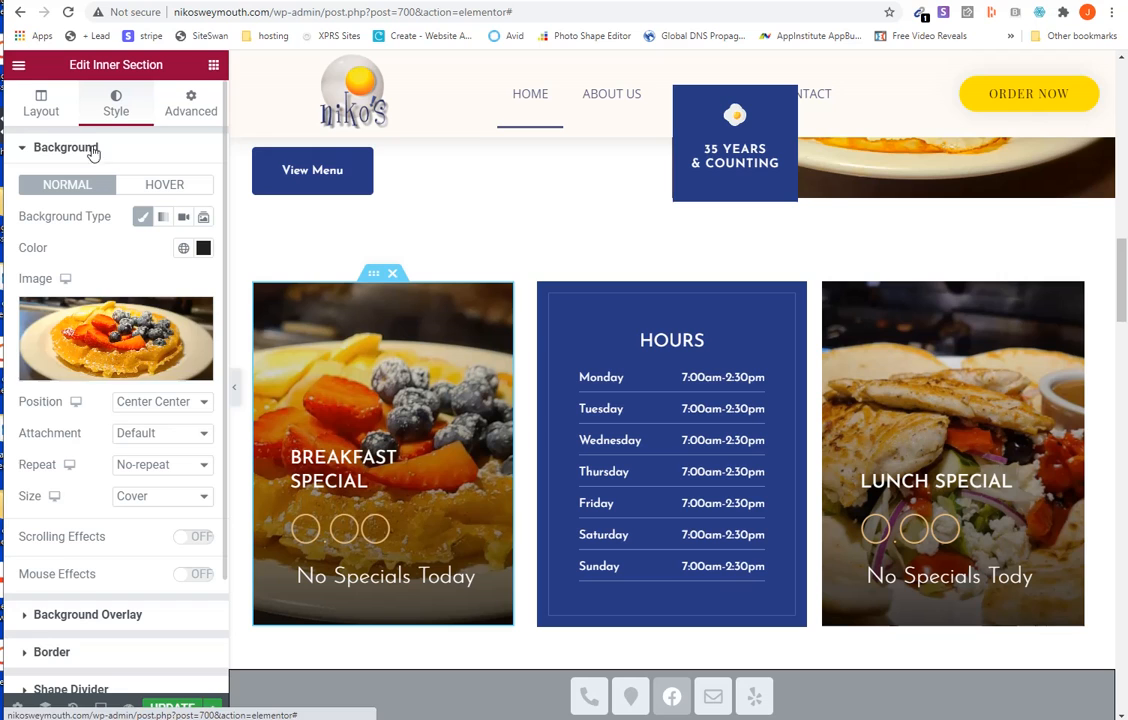
{"action": "left_click", "coordinate": [146, 345]}
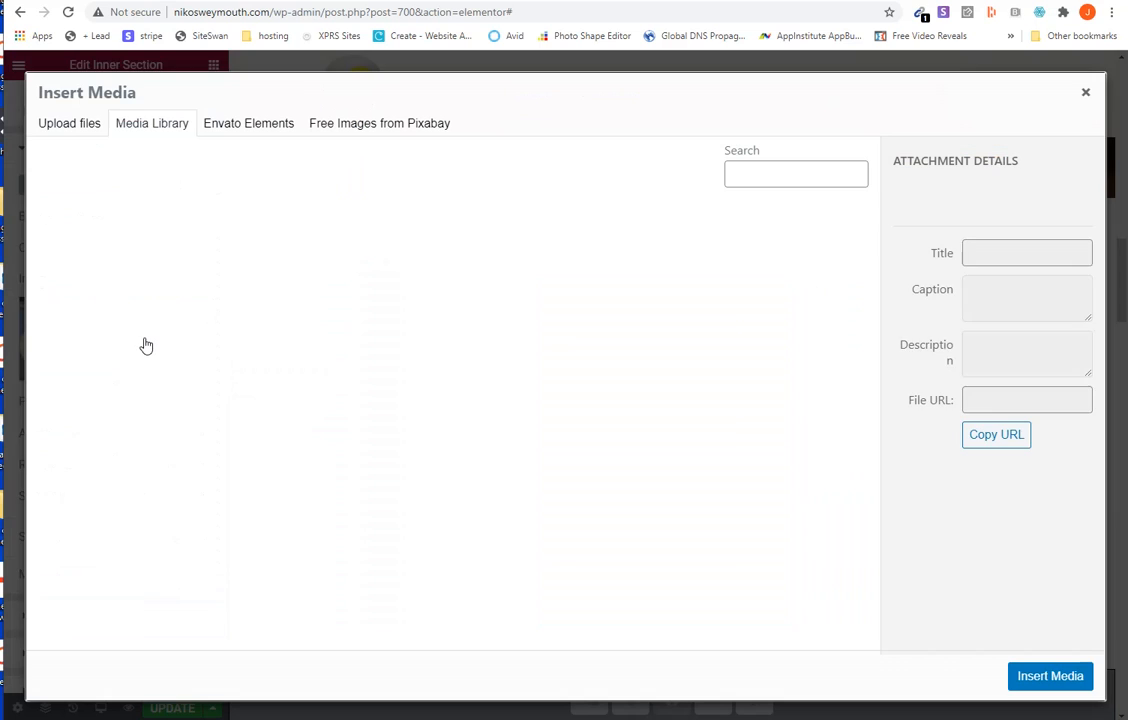
{"action": "scroll", "coordinate": [367, 505], "scroll_direction": "down", "scroll_amount": 3}
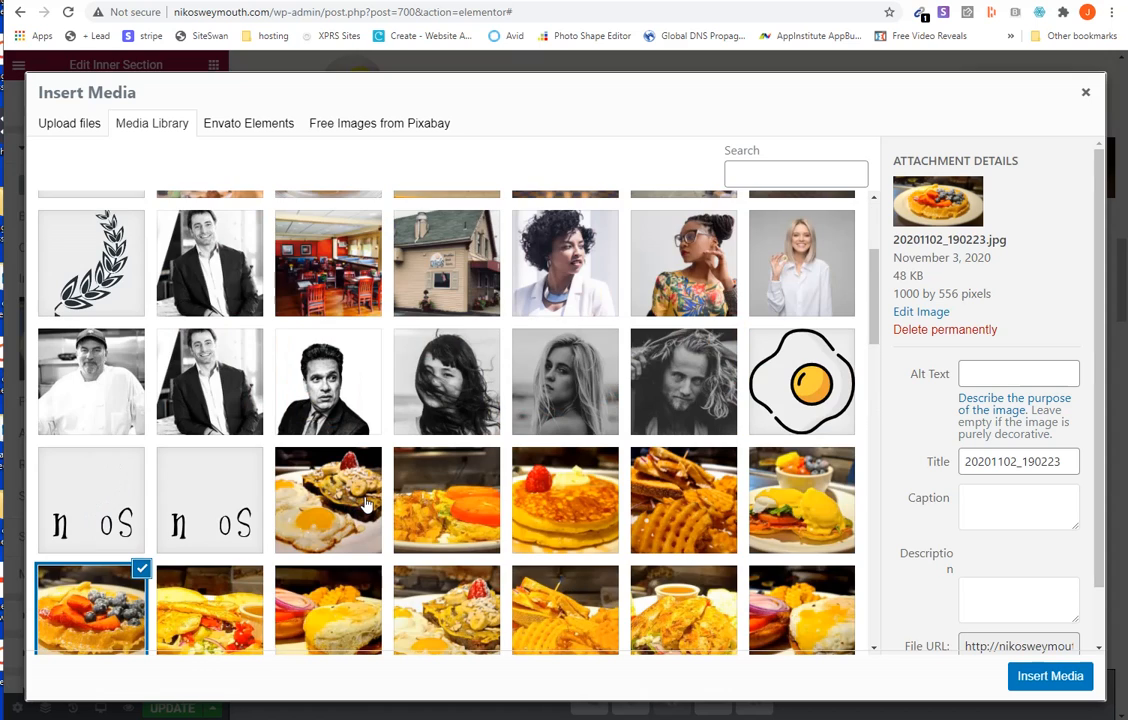
{"action": "left_click", "coordinate": [808, 519]}
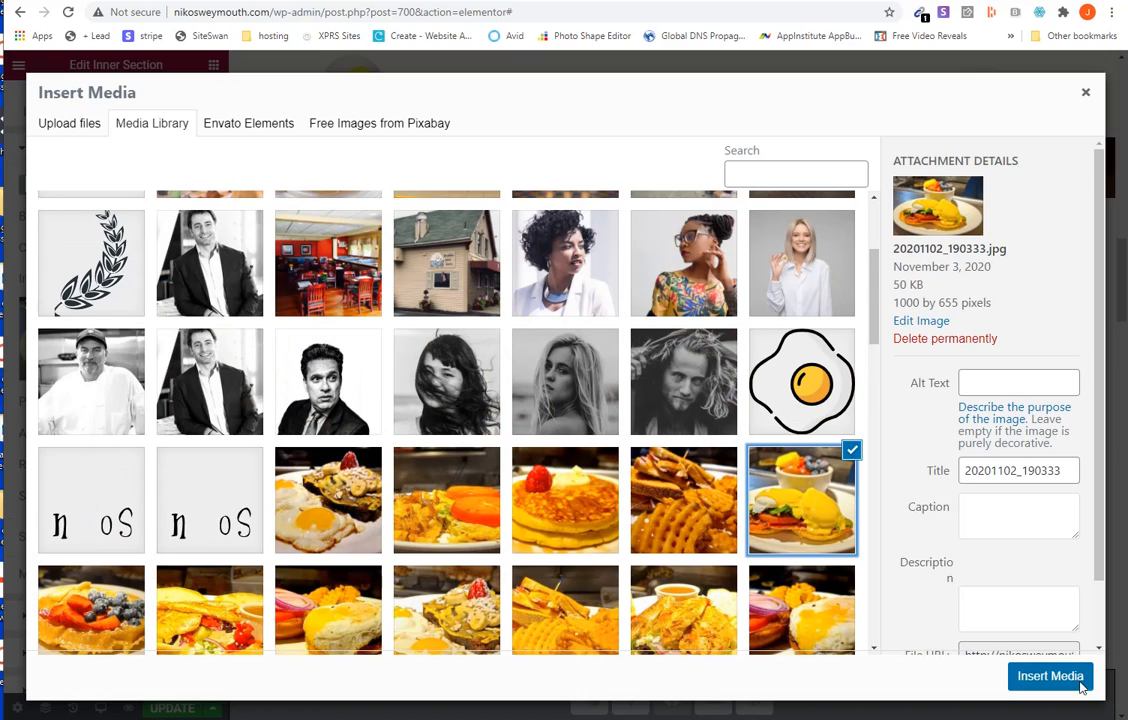
{"action": "left_click", "coordinate": [1068, 676]}
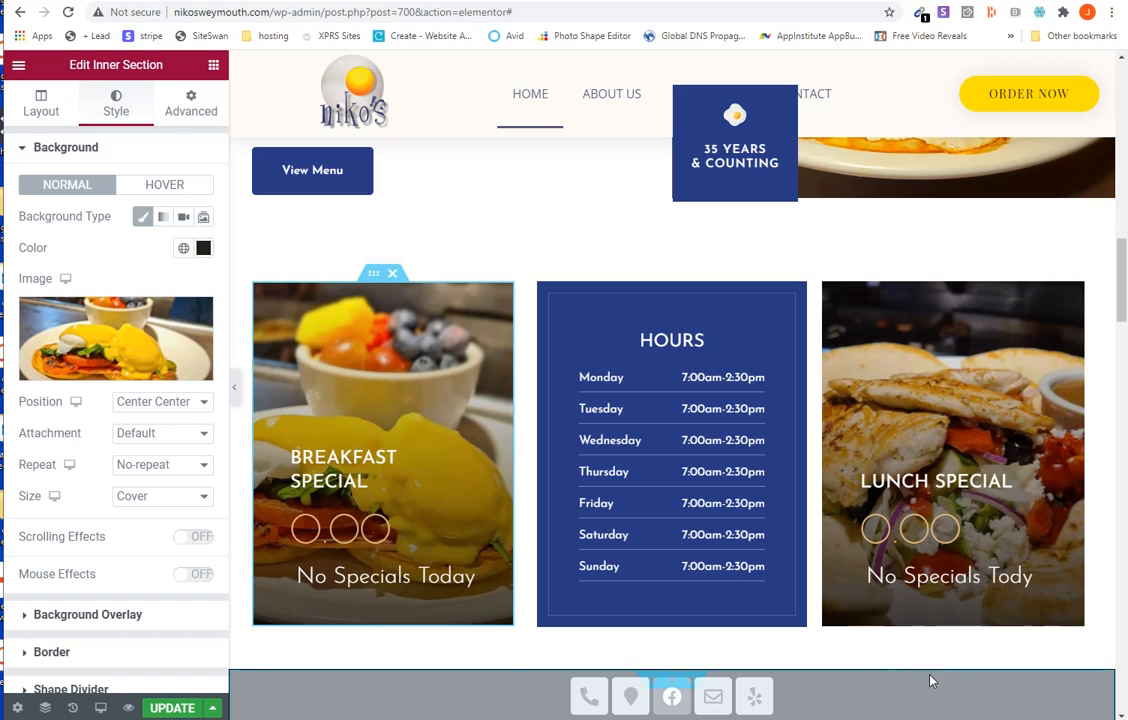
- Browse the media library for the lunch special card's background image, leaving the library without inserting anything
{"action": "scroll", "coordinate": [763, 590], "scroll_direction": "up", "scroll_amount": 2}
{"action": "scroll", "coordinate": [763, 590], "scroll_direction": "down", "scroll_amount": 2}
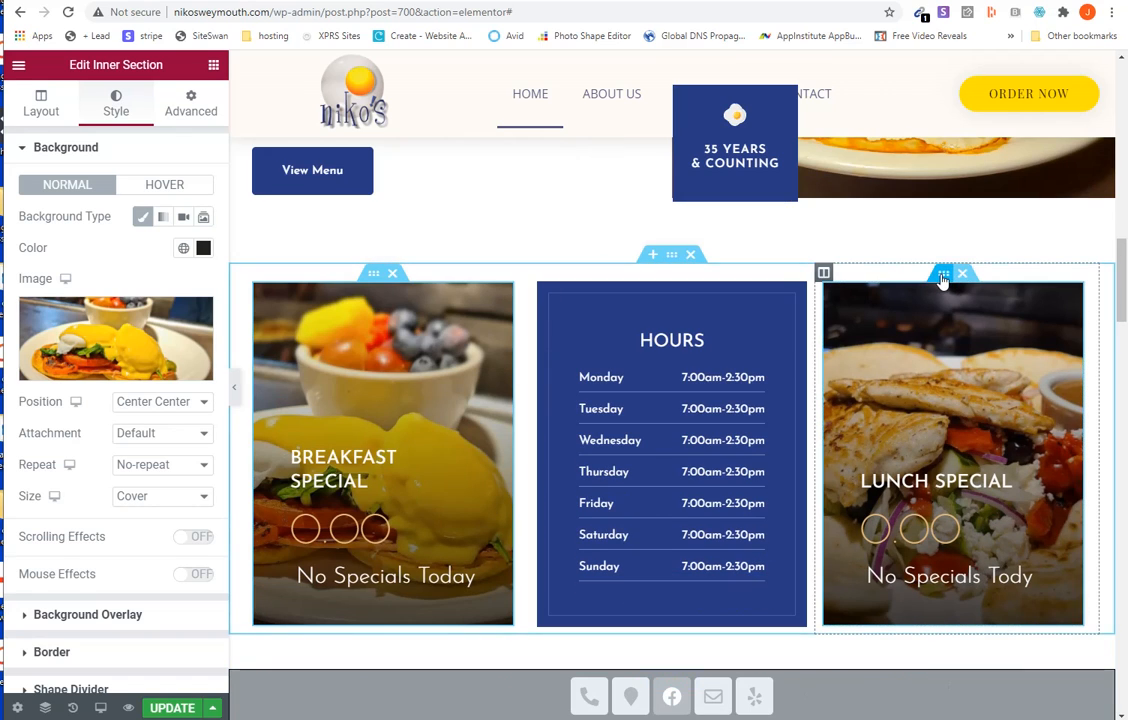
{"action": "left_click", "coordinate": [942, 276]}
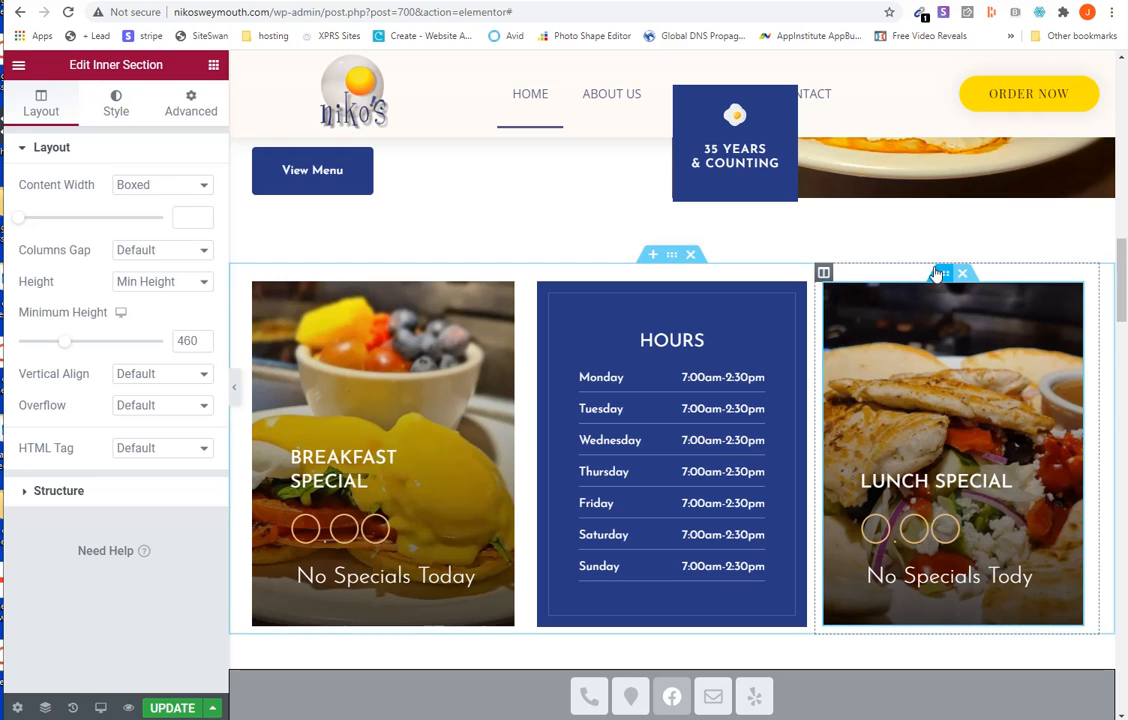
{"action": "left_click", "coordinate": [116, 106]}
{"action": "left_click", "coordinate": [127, 341]}
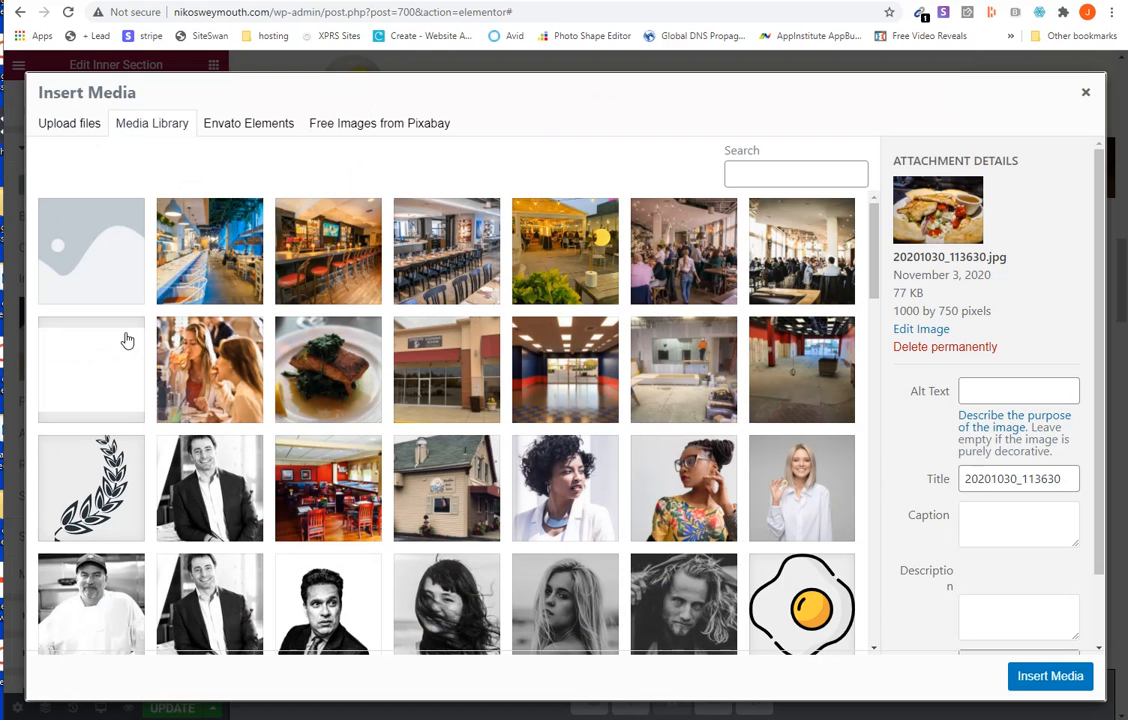
{"action": "scroll", "coordinate": [315, 395], "scroll_direction": "down", "scroll_amount": 5}
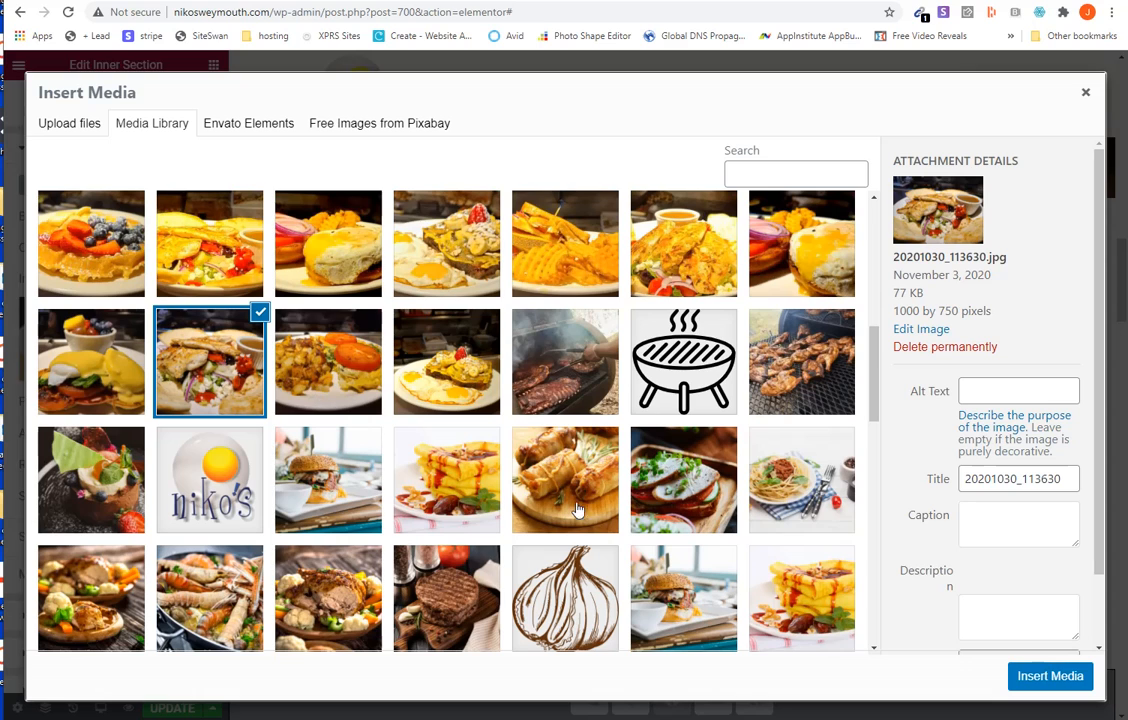
{"action": "scroll", "coordinate": [447, 400], "scroll_direction": "up", "scroll_amount": 1}
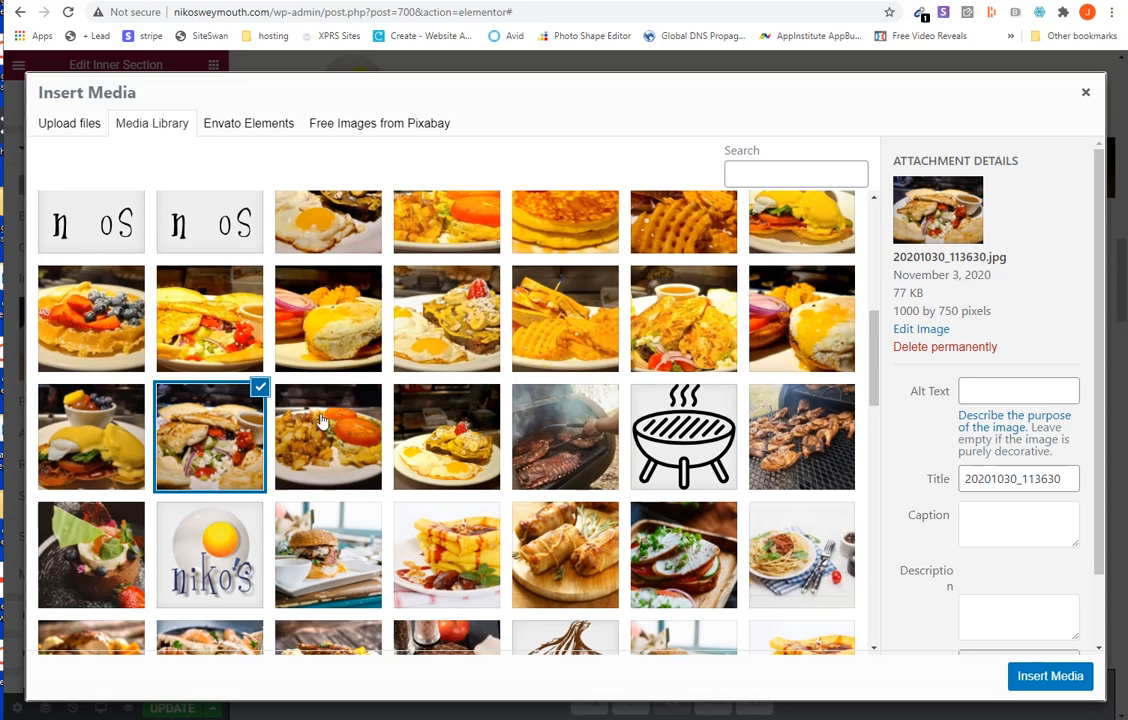
{"action": "left_click", "coordinate": [1083, 98]}
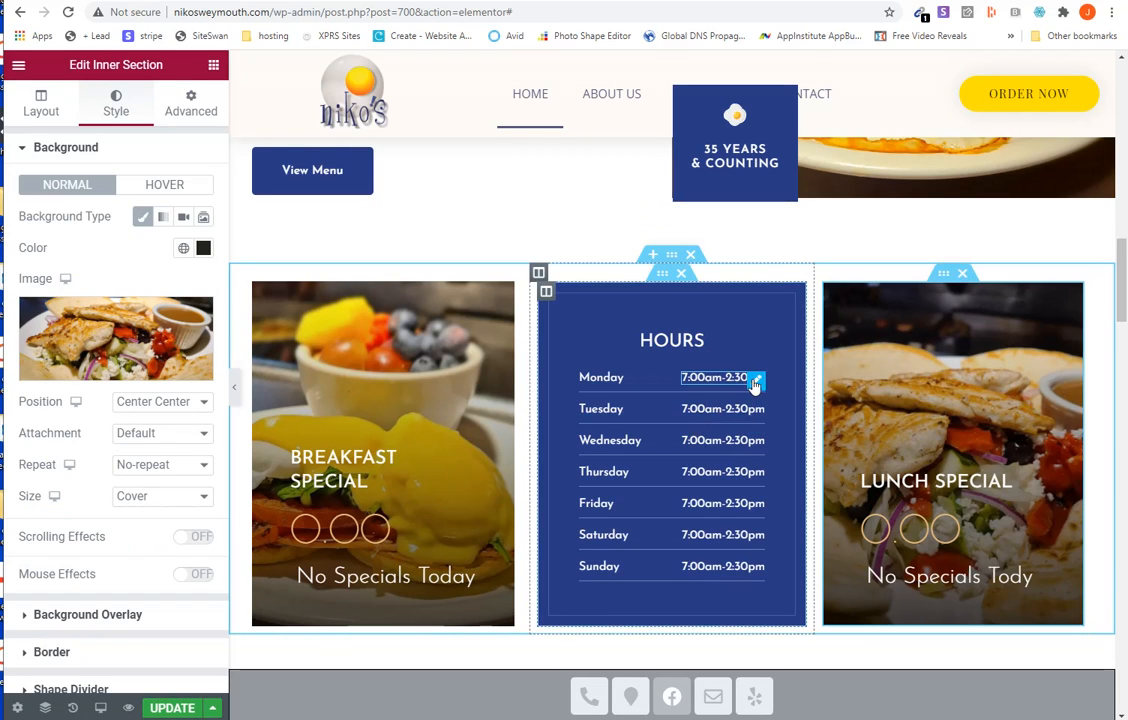
- Open the price text of the Niko's Logo featured item and save the page's changes
{"action": "scroll", "coordinate": [714, 404], "scroll_direction": "down", "scroll_amount": 6}
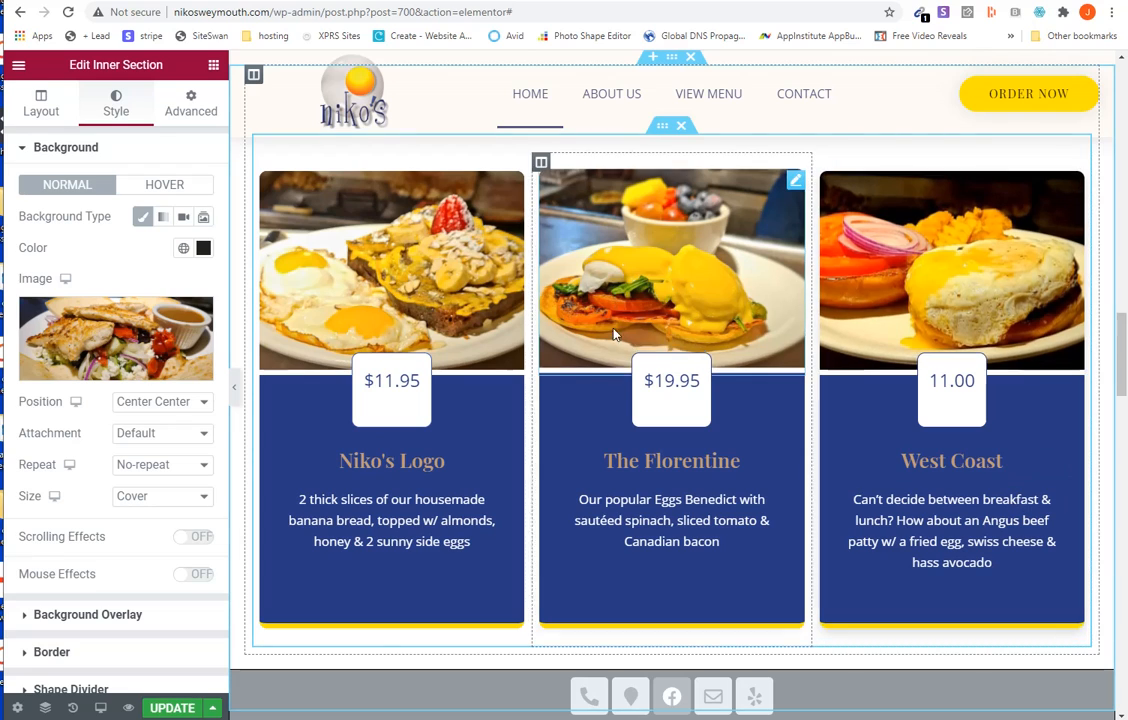
{"action": "left_click", "coordinate": [408, 381]}
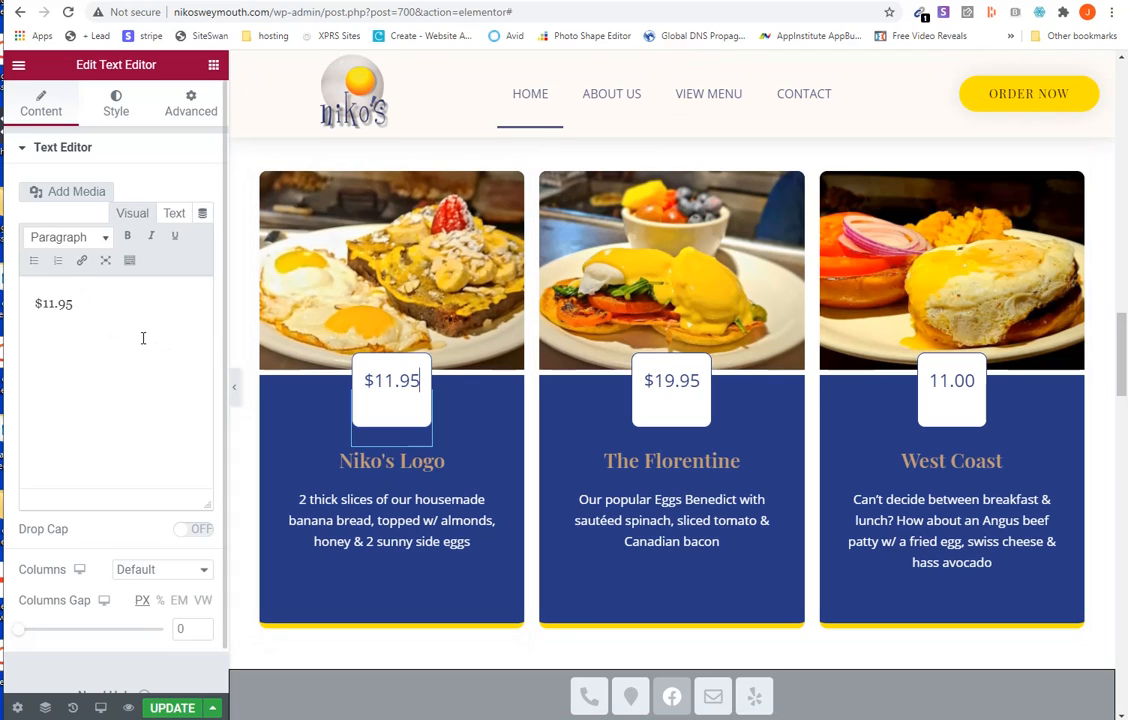
{"action": "left_click", "coordinate": [168, 708]}
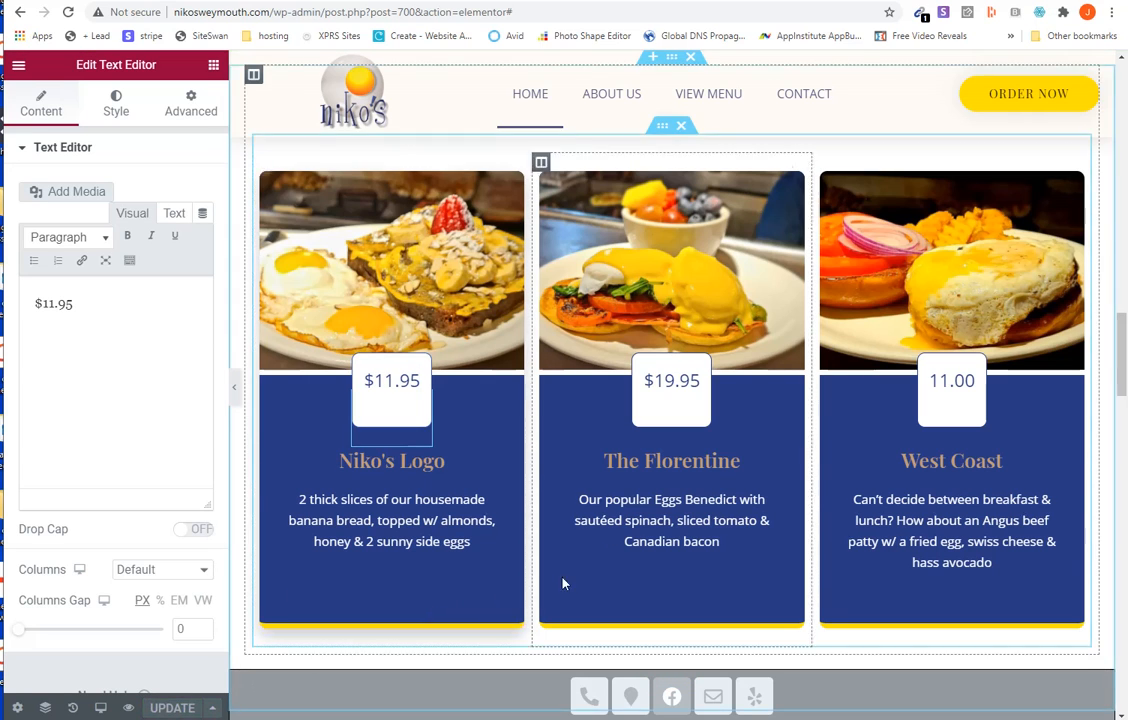
- Examine the editable prices, descriptions and images of the three featured item cards
{"action": "scroll", "coordinate": [421, 418], "scroll_direction": "up", "scroll_amount": 5}
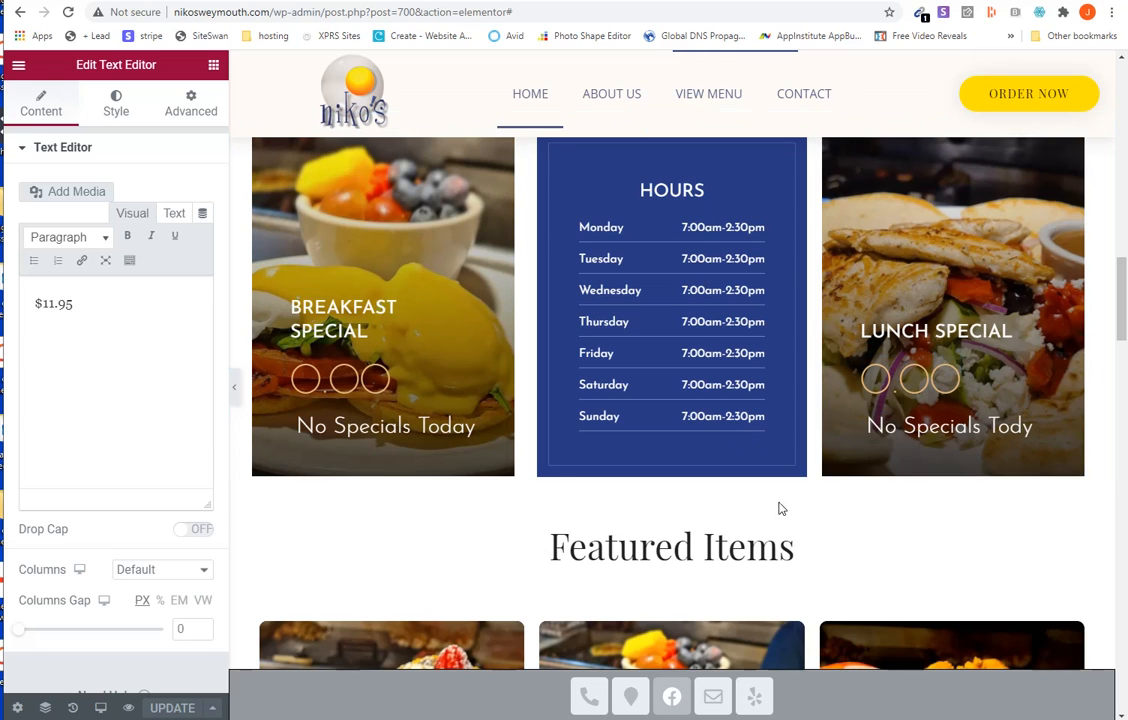
{"action": "scroll", "coordinate": [486, 529], "scroll_direction": "down", "scroll_amount": 5}
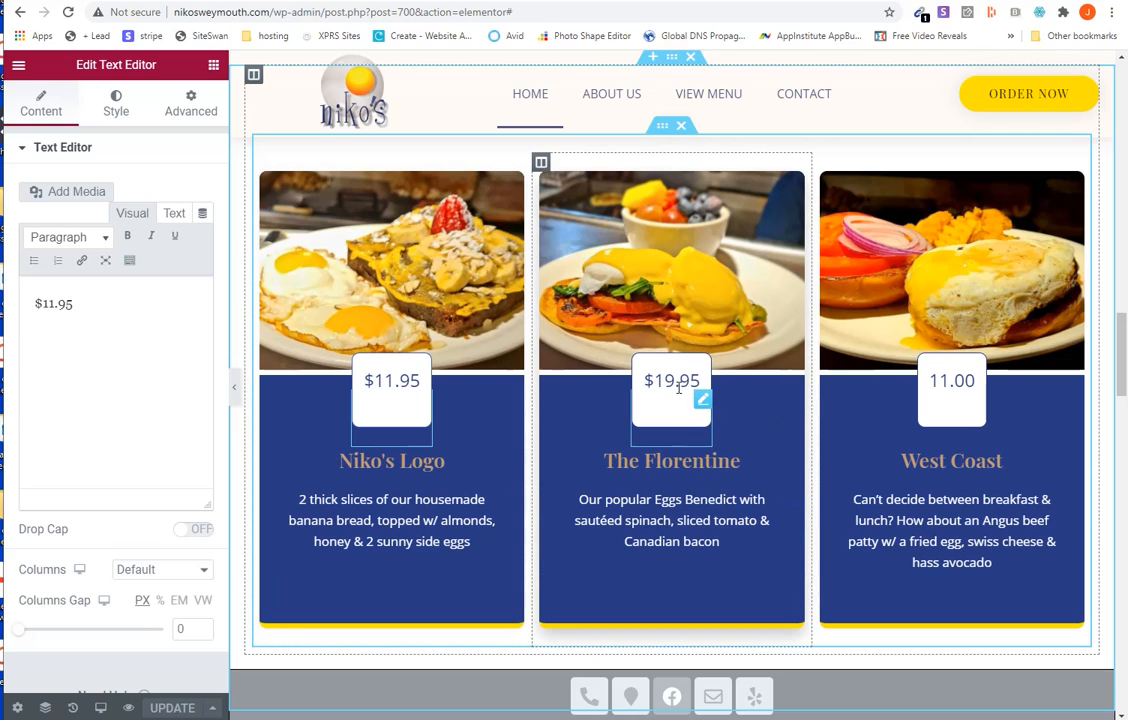
{"action": "left_click", "coordinate": [703, 401]}
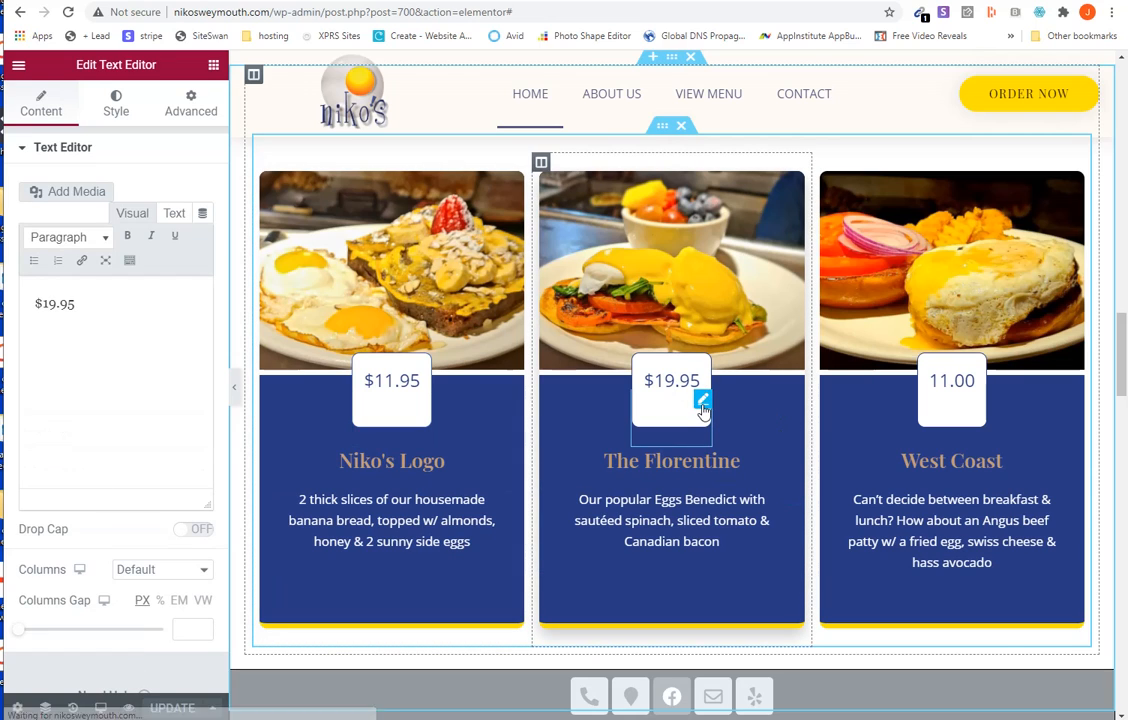
{"action": "left_click", "coordinate": [682, 519]}
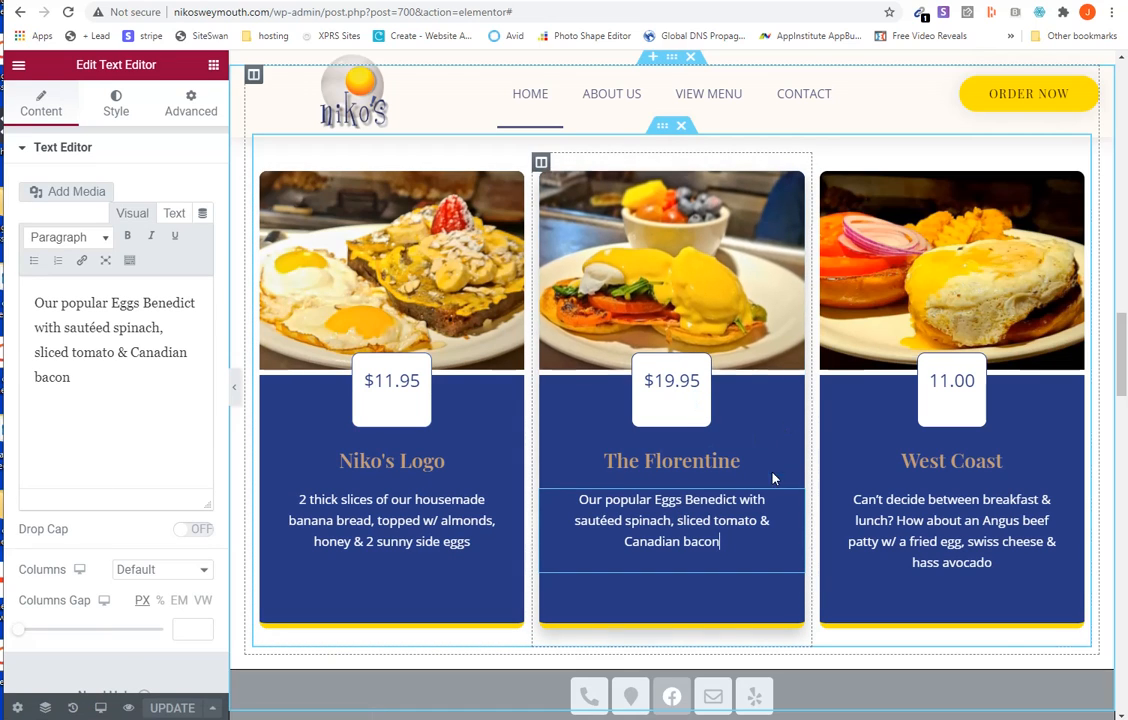
{"action": "left_click", "coordinate": [945, 537]}
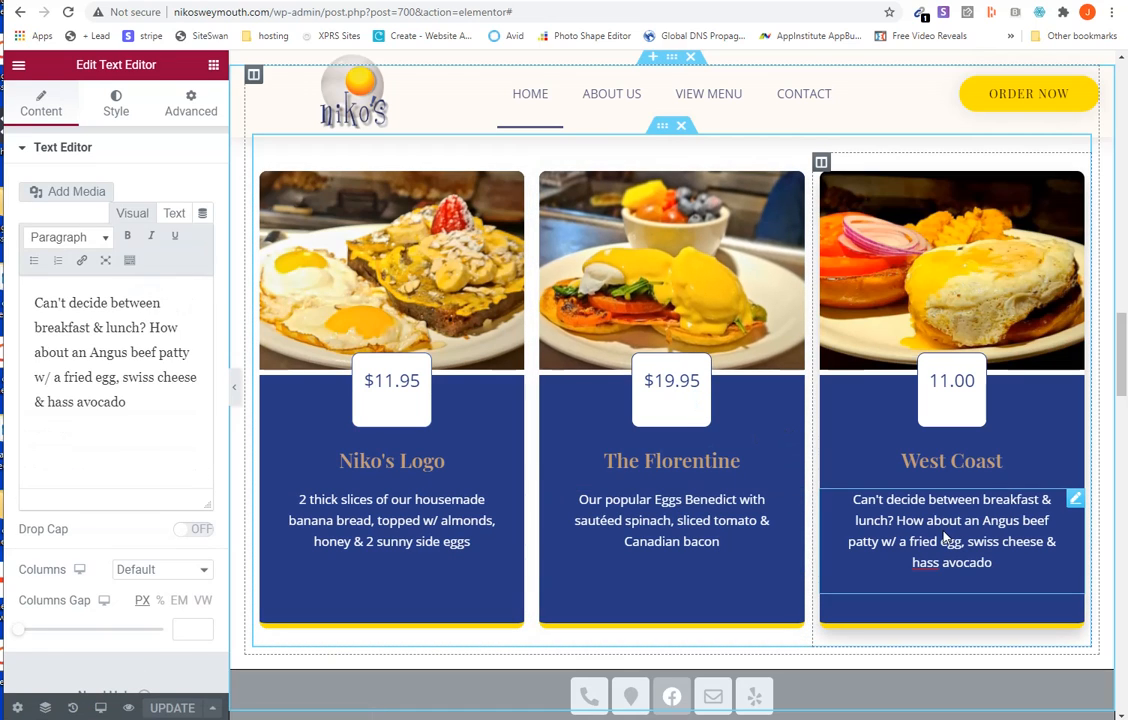
{"action": "left_click", "coordinate": [963, 381]}
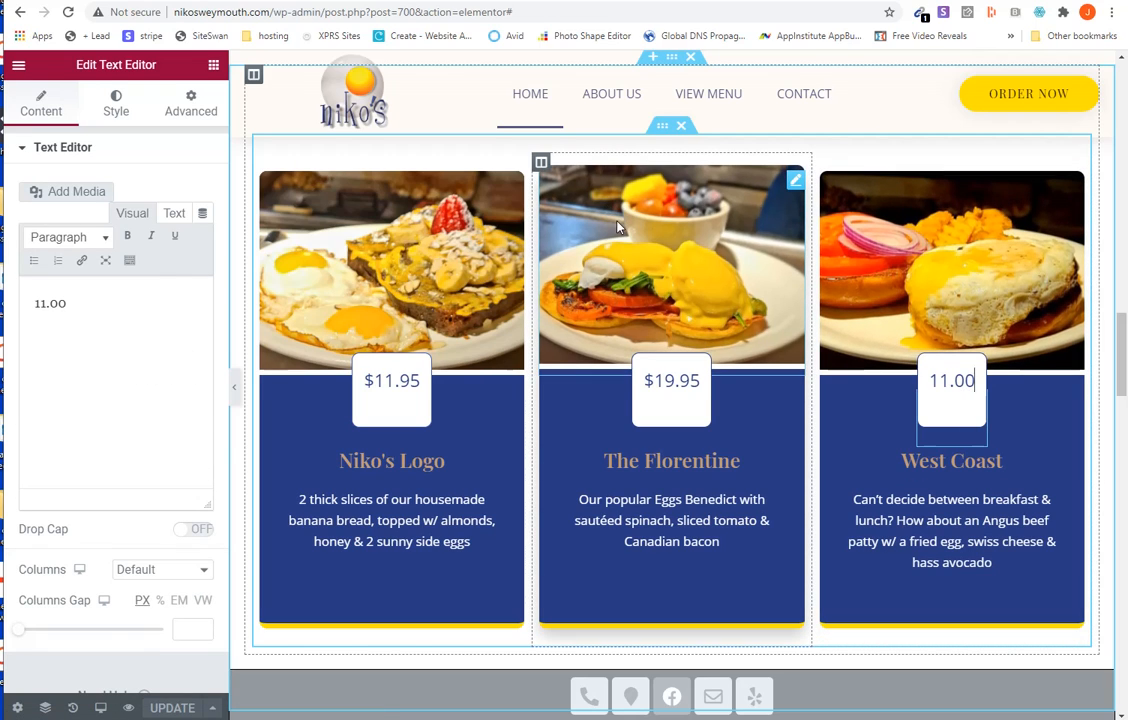
{"action": "left_click", "coordinate": [617, 228]}
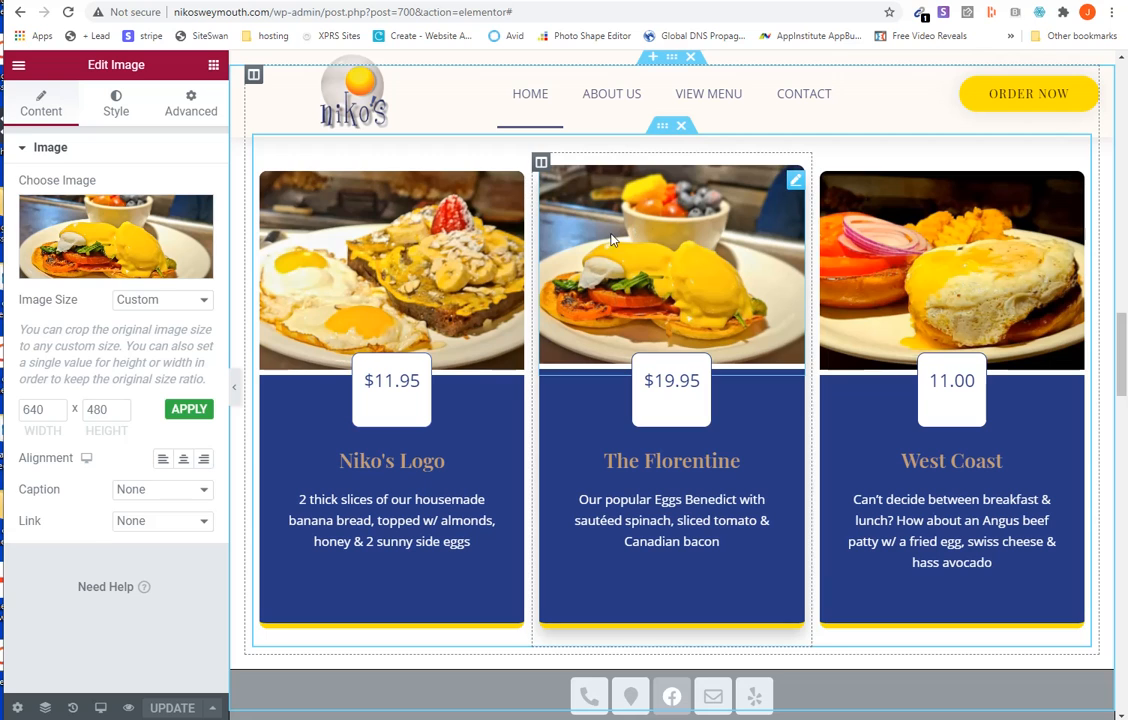
{"action": "left_click", "coordinate": [375, 245]}
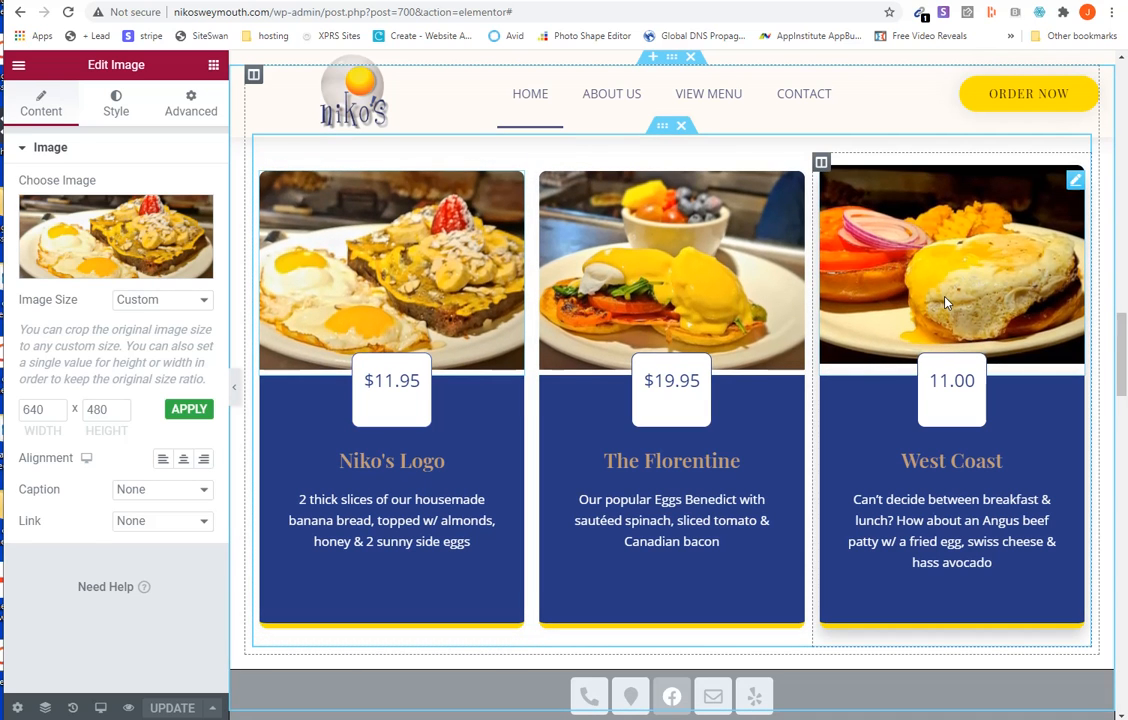
- Examine the image gallery under Other Popular Menu Items and its option for adding more pictures, without adding any
{"action": "scroll", "coordinate": [700, 400], "scroll_direction": "down", "scroll_amount": 4}
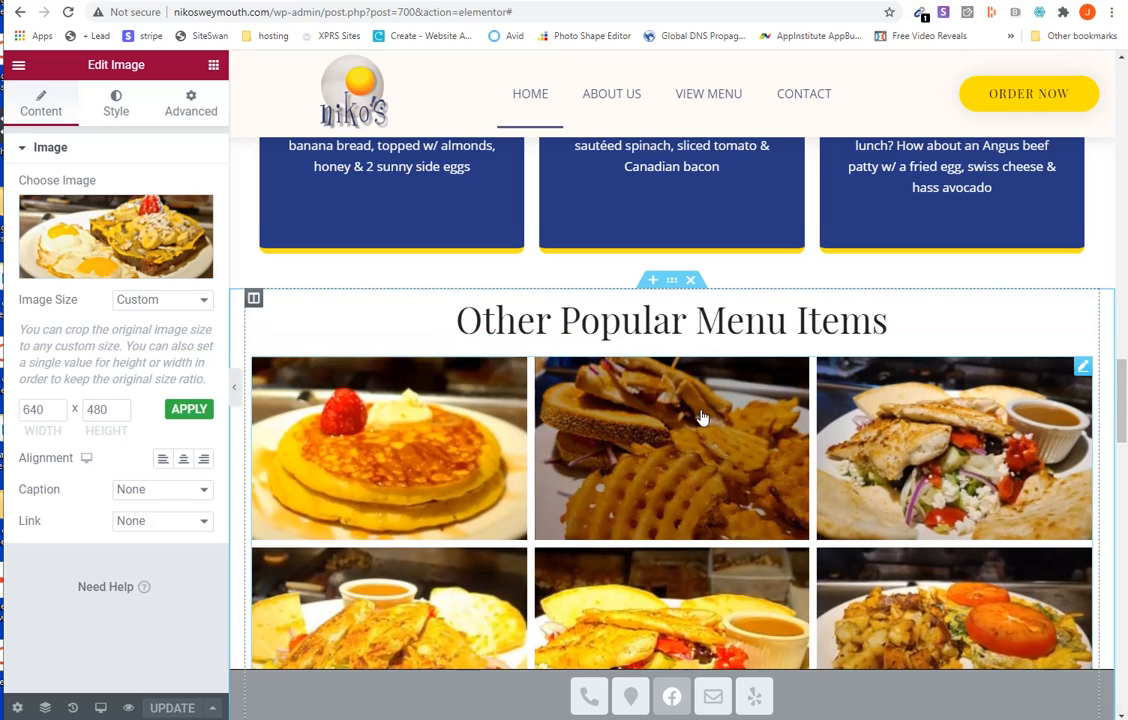
{"action": "scroll", "coordinate": [702, 418], "scroll_direction": "down", "scroll_amount": 1}
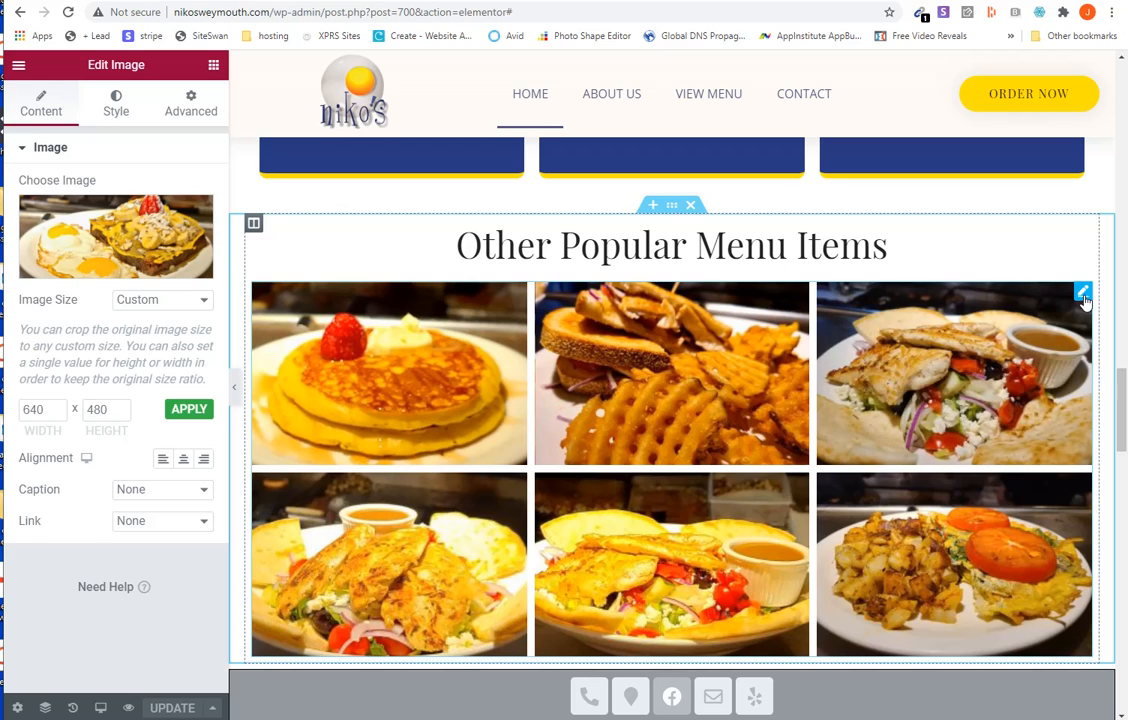
{"action": "left_click", "coordinate": [1082, 293]}
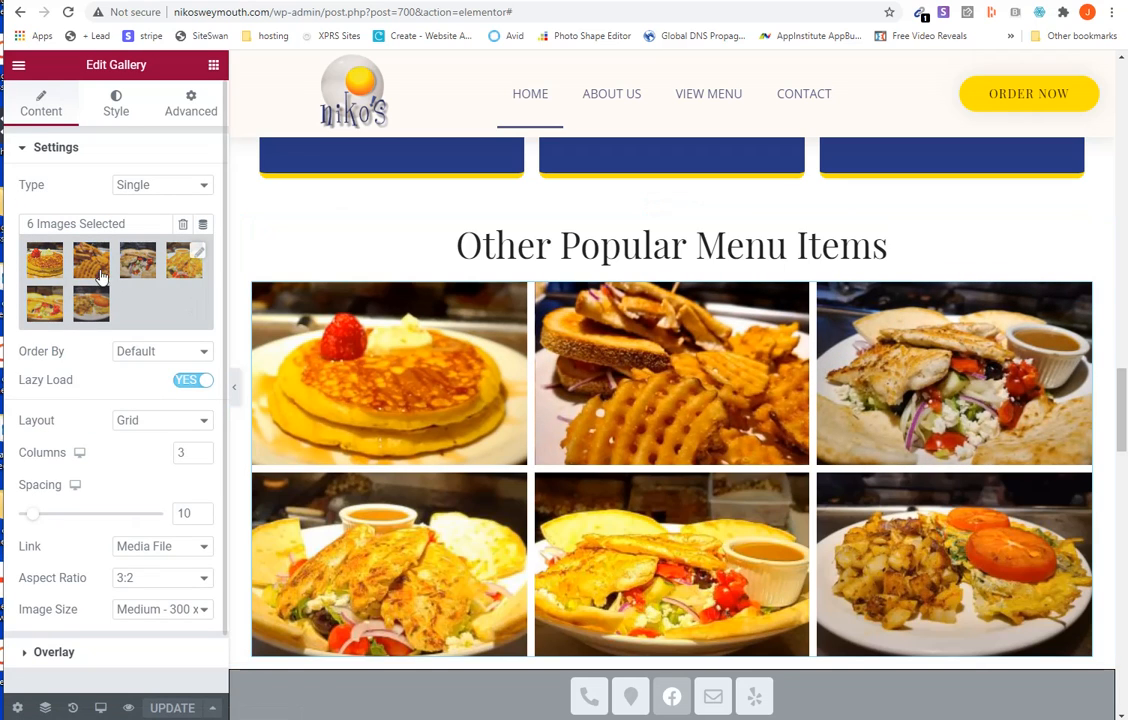
{"action": "left_click", "coordinate": [197, 259]}
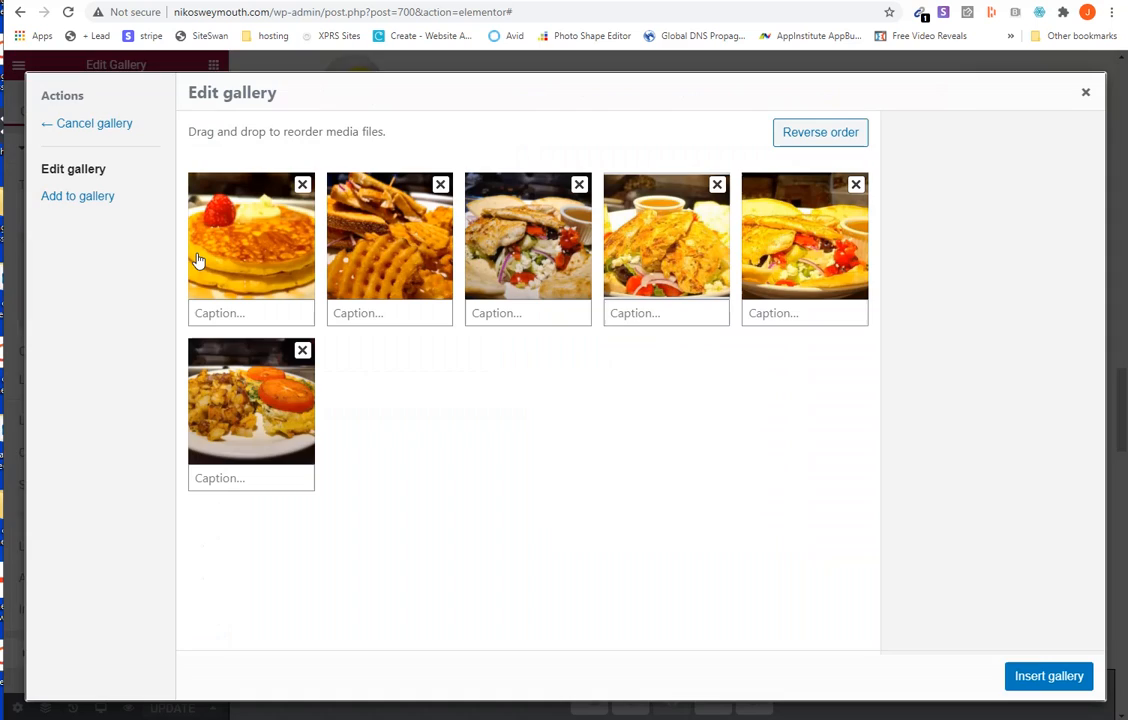
{"action": "left_click", "coordinate": [84, 203]}
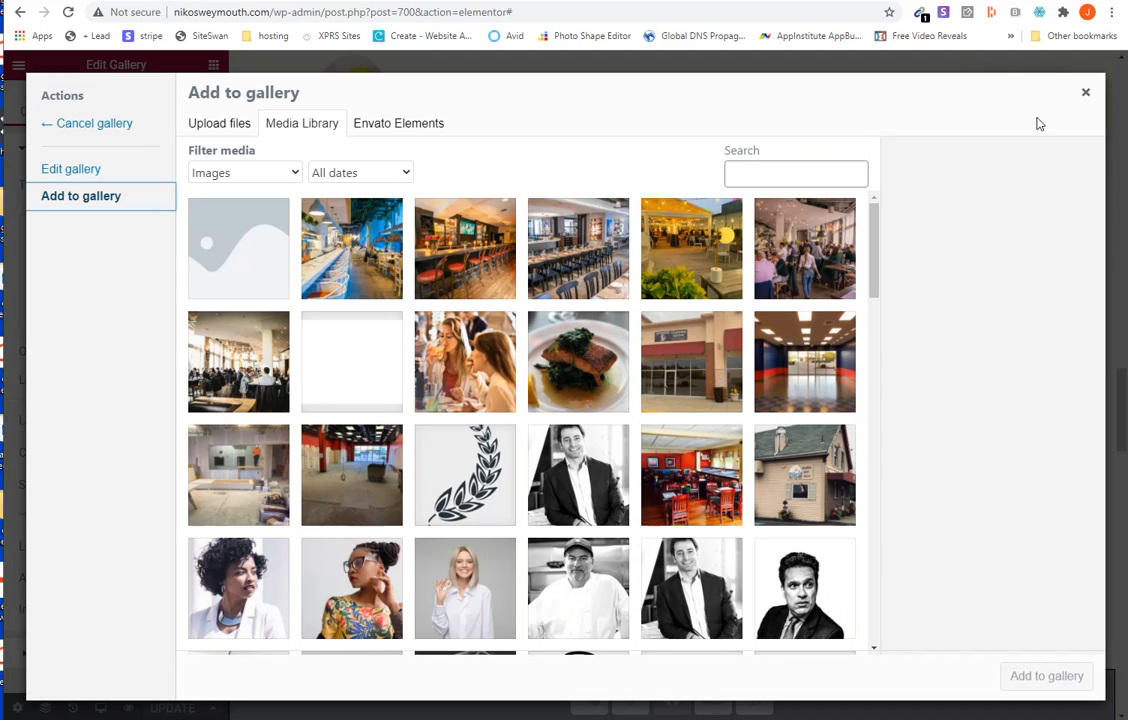
{"action": "left_click", "coordinate": [1086, 94]}
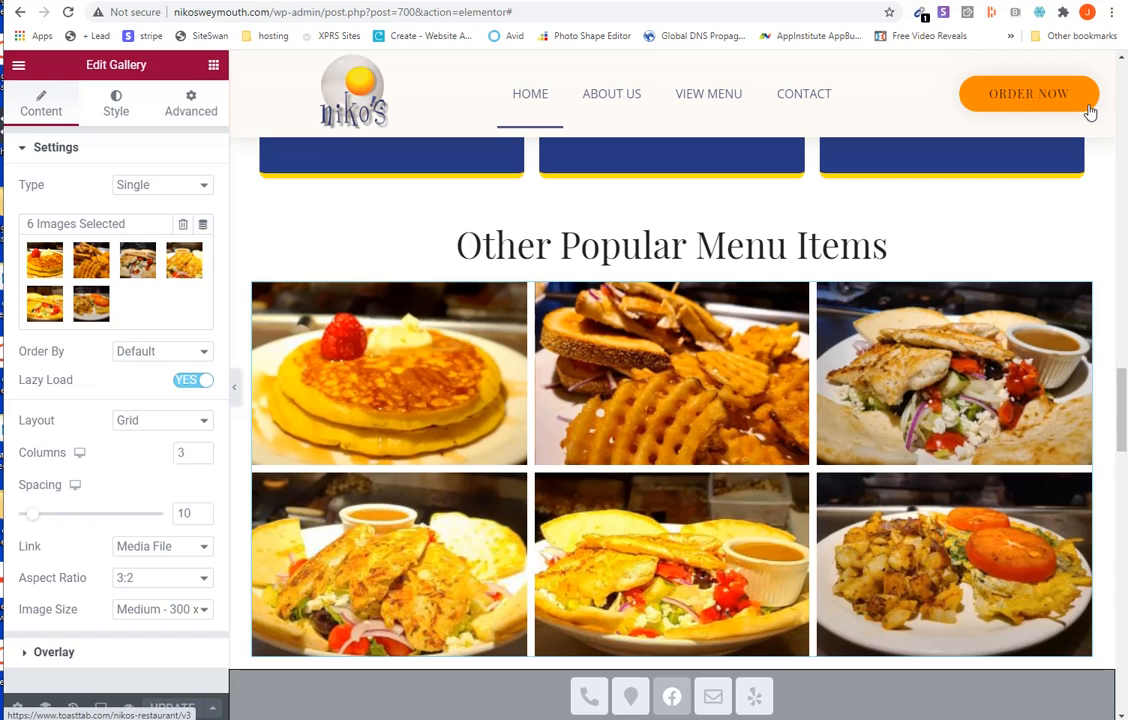
- Examine the quote text and author fields of the first two customer reviews, continuing down to the location map
{"action": "scroll", "coordinate": [683, 396], "scroll_direction": "down", "scroll_amount": 3}
{"action": "scroll", "coordinate": [683, 396], "scroll_direction": "down", "scroll_amount": 1}
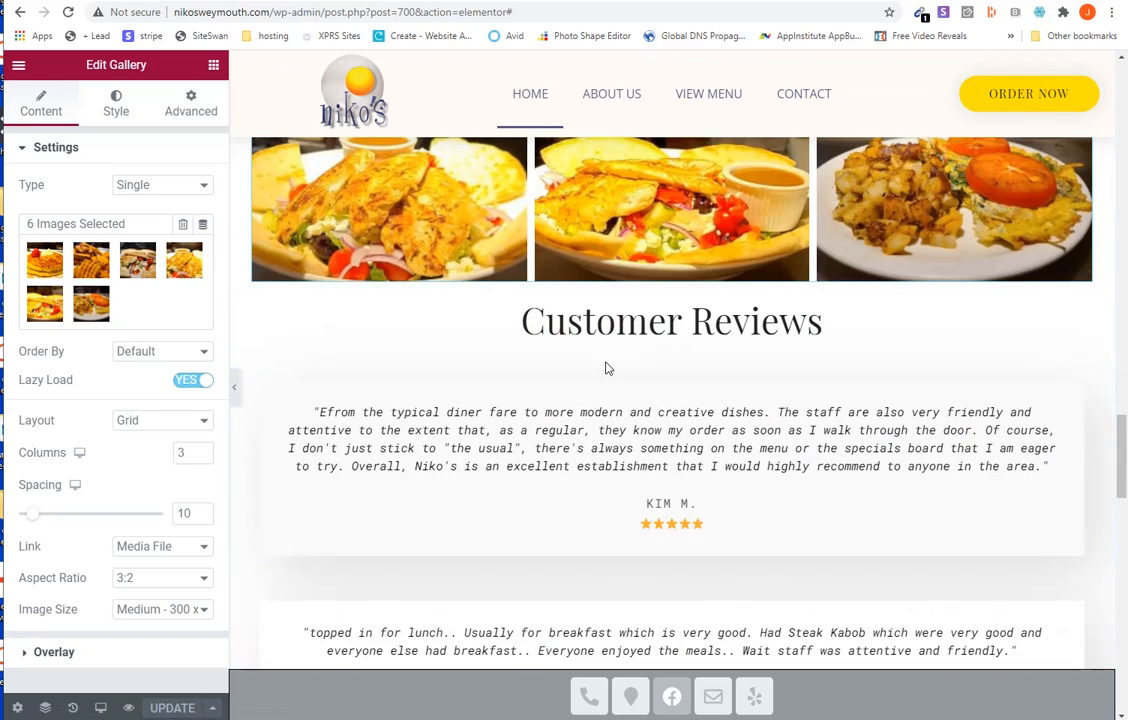
{"action": "left_click", "coordinate": [1074, 393]}
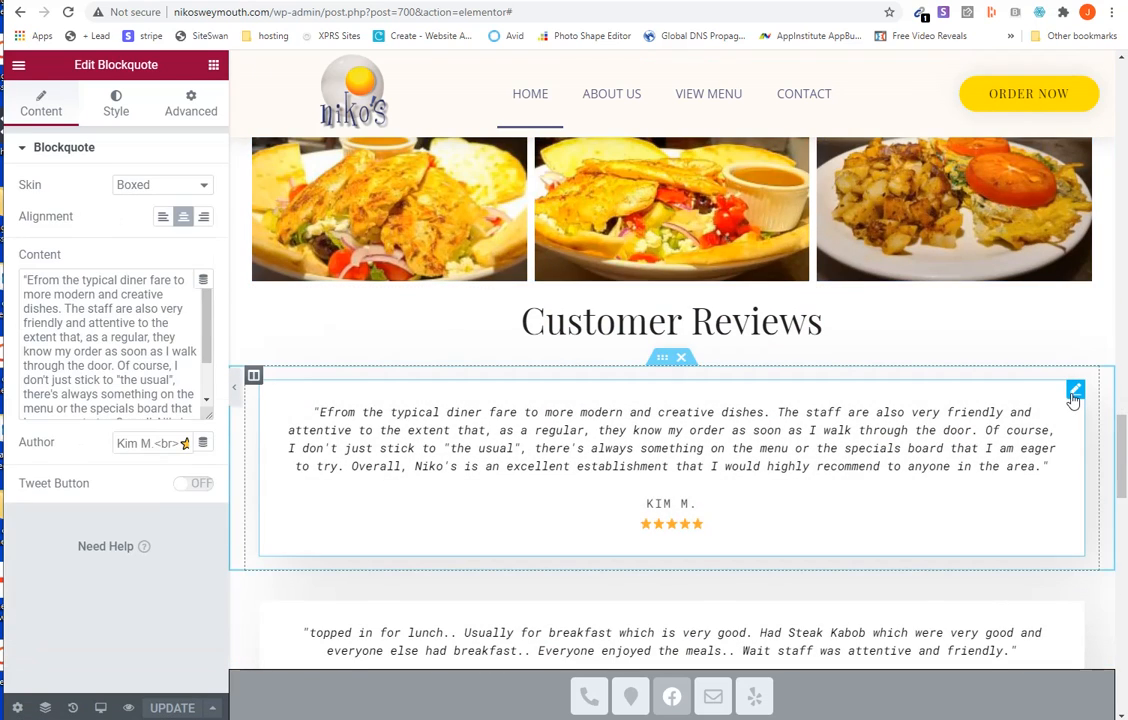
{"action": "left_click", "coordinate": [462, 432]}
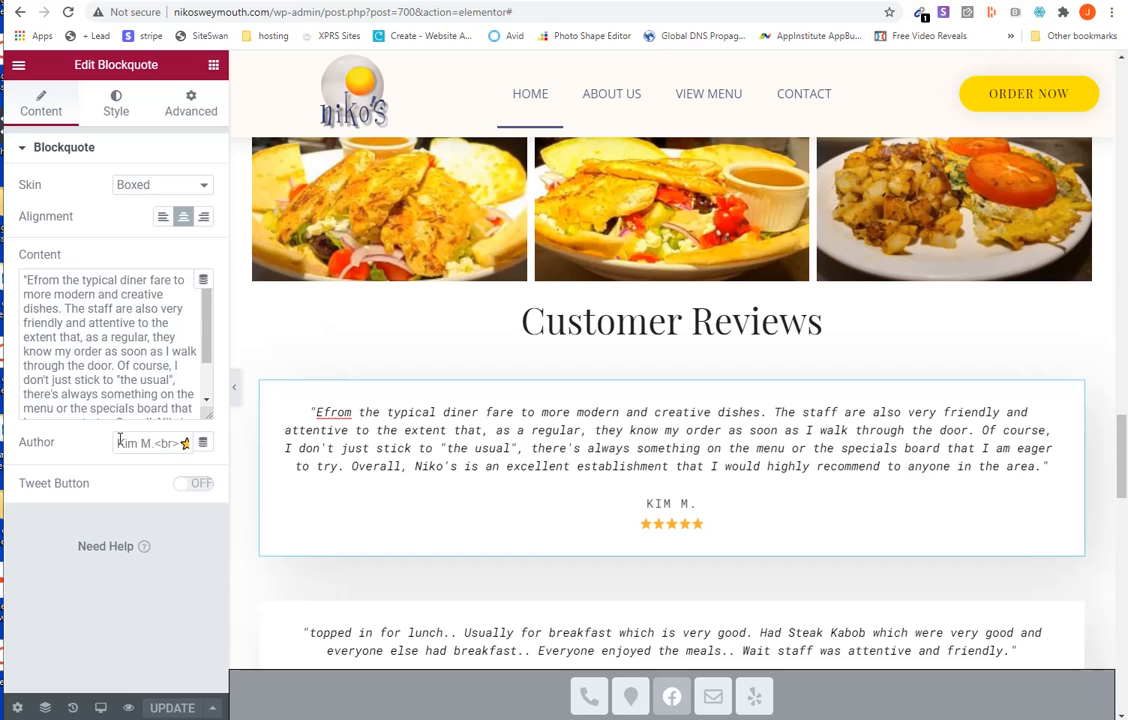
{"action": "left_click_drag", "start_coordinate": [118, 443], "coordinate": [152, 443]}
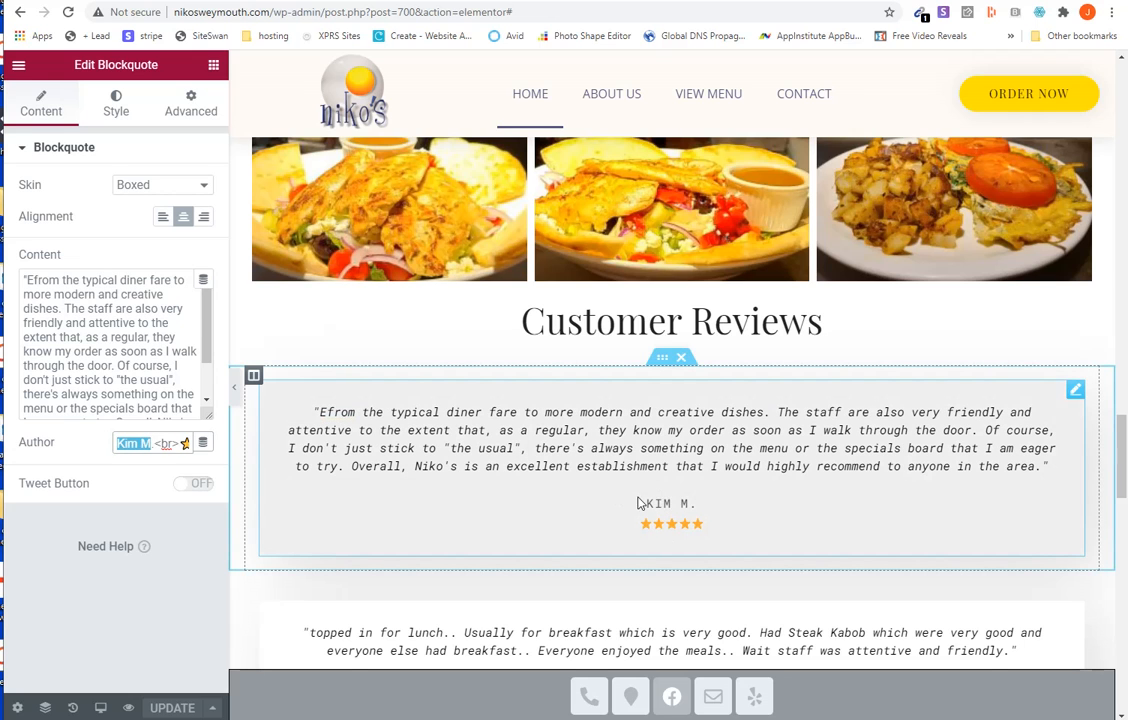
{"action": "scroll", "coordinate": [637, 503], "scroll_direction": "down", "scroll_amount": 2}
{"action": "left_click", "coordinate": [681, 459]}
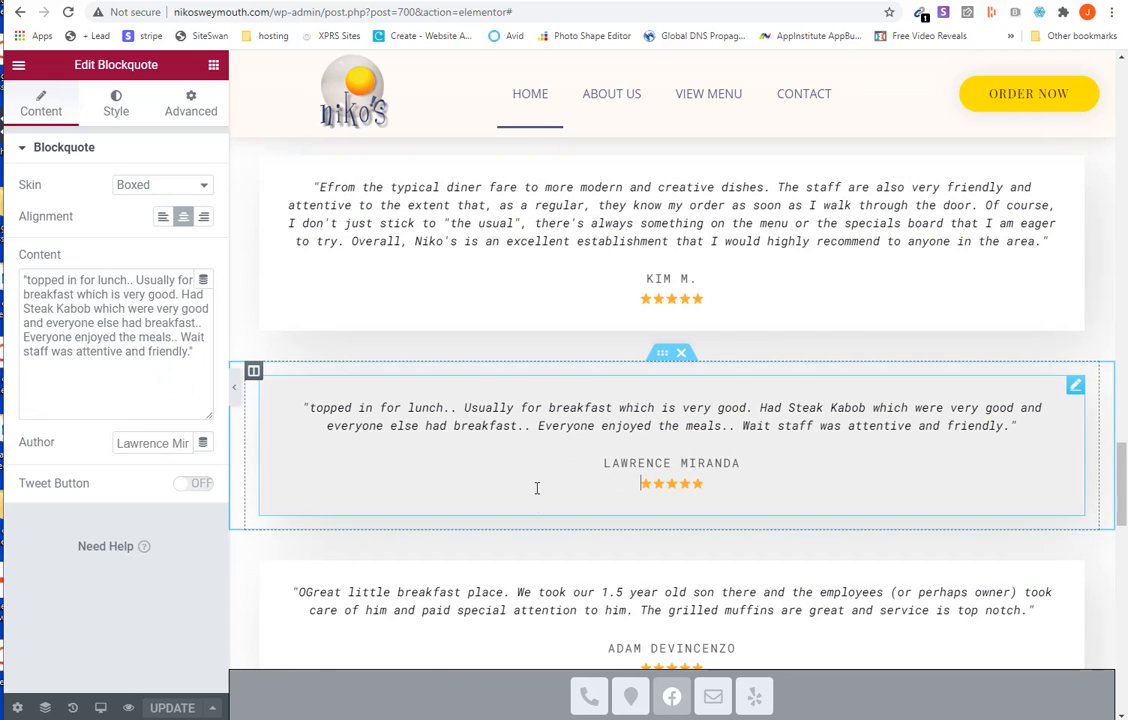
{"action": "scroll", "coordinate": [537, 488], "scroll_direction": "down", "scroll_amount": 5}
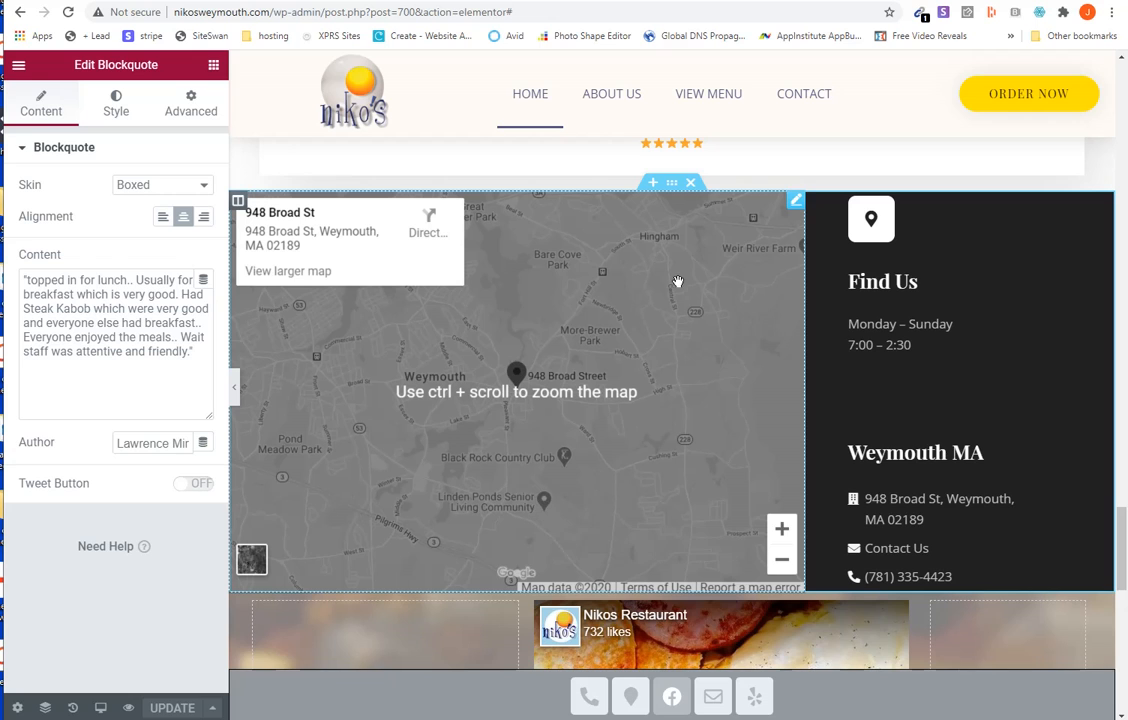
- Examine the location, zoom and height settings of the Google Maps widget and the sections below it on the home page
{"action": "left_click", "coordinate": [796, 201]}
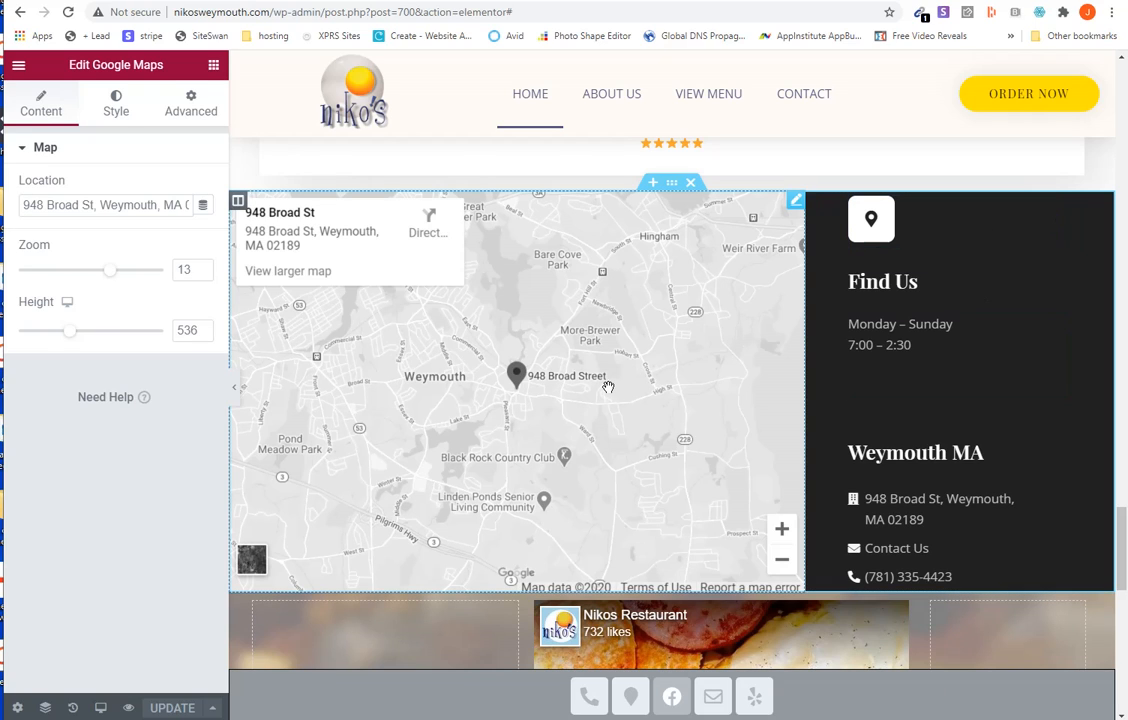
{"action": "left_click", "coordinate": [793, 208]}
{"action": "triple_click", "coordinate": [145, 205]}
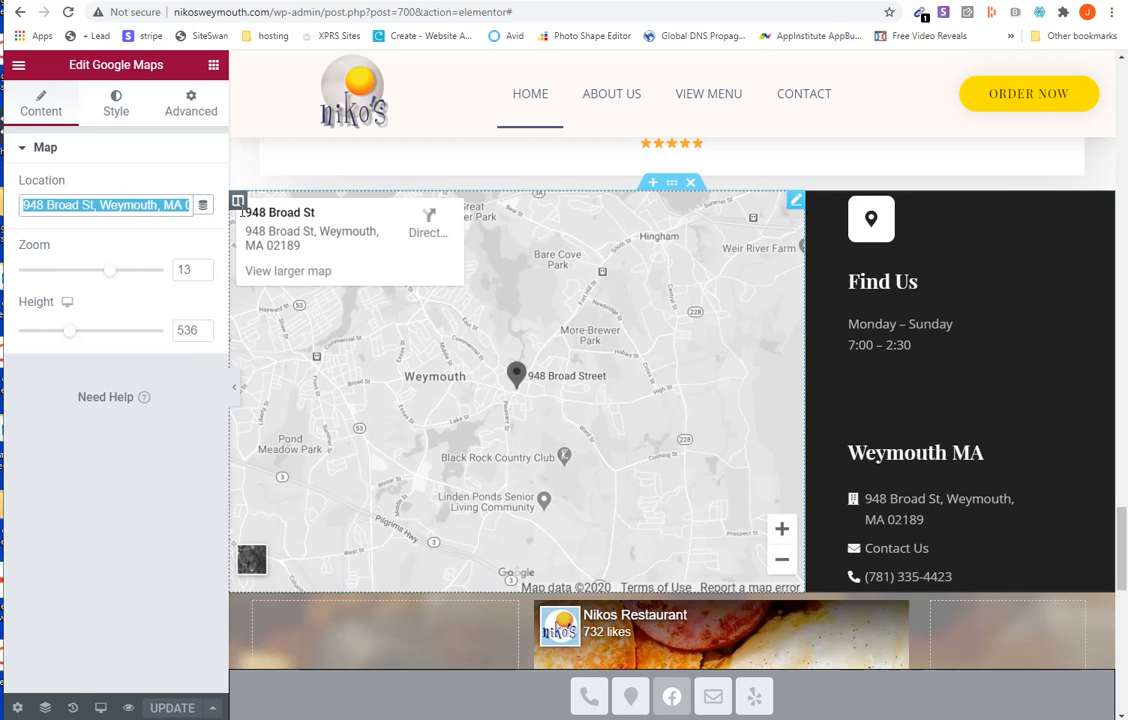
{"action": "scroll", "coordinate": [550, 468], "scroll_direction": "down", "scroll_amount": 5}
{"action": "scroll", "coordinate": [550, 468], "scroll_direction": "down", "scroll_amount": 3}
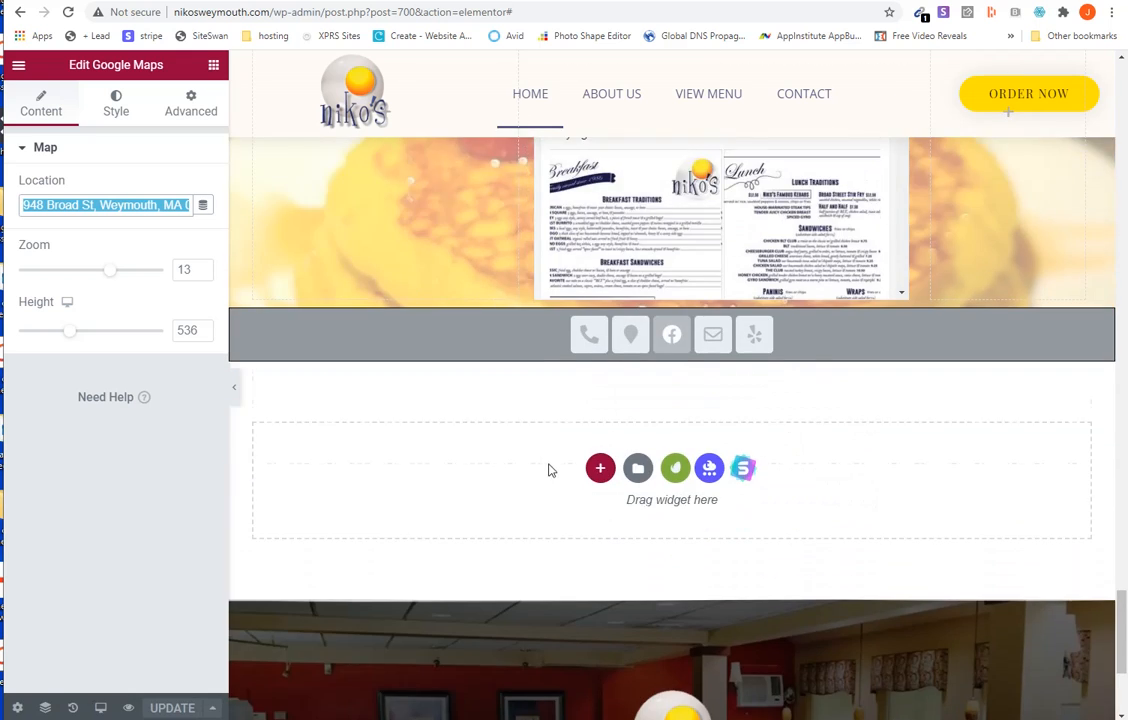
{"action": "scroll", "coordinate": [1112, 588], "scroll_direction": "up", "scroll_amount": 6}
{"action": "scroll", "coordinate": [1112, 588], "scroll_direction": "up", "scroll_amount": 10}
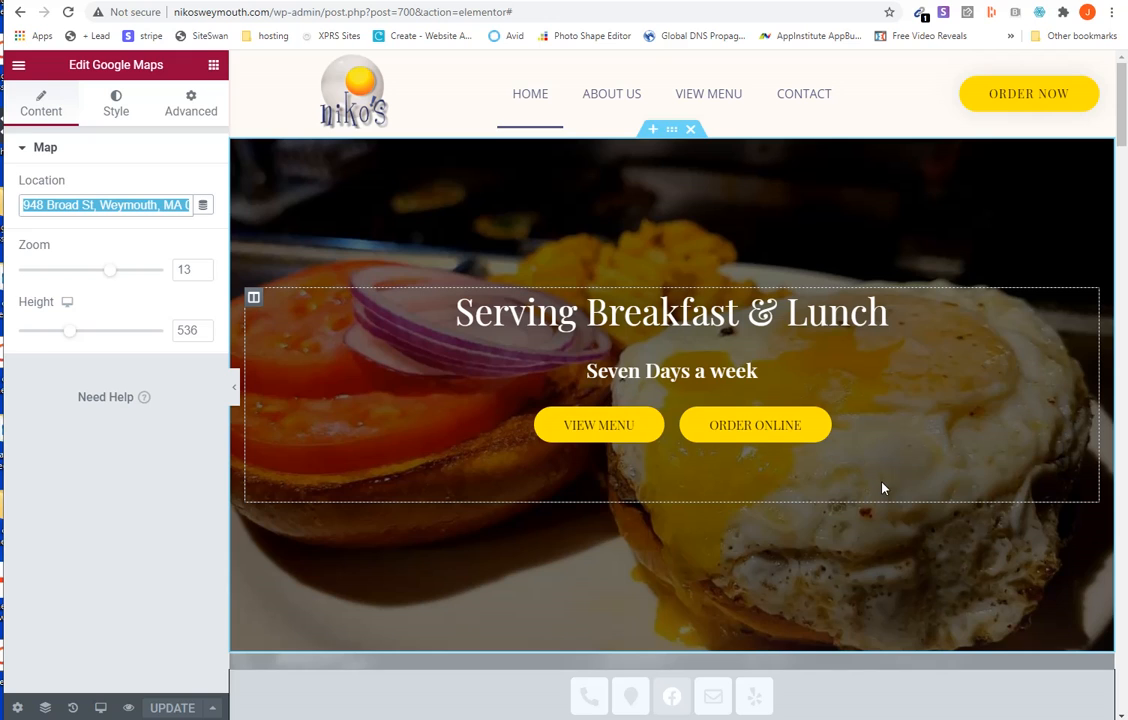
- Open the page's editing history and examine its list of recent actions
{"action": "scroll", "coordinate": [882, 488], "scroll_direction": "down", "scroll_amount": 2}
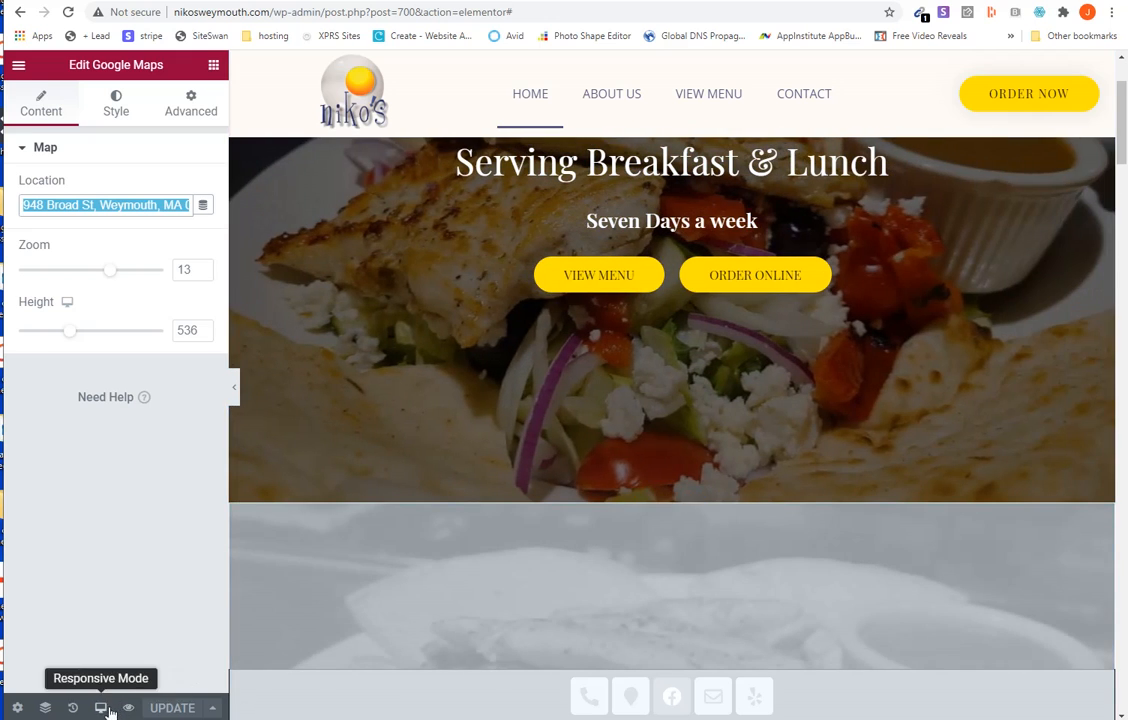
{"action": "left_click", "coordinate": [72, 709]}
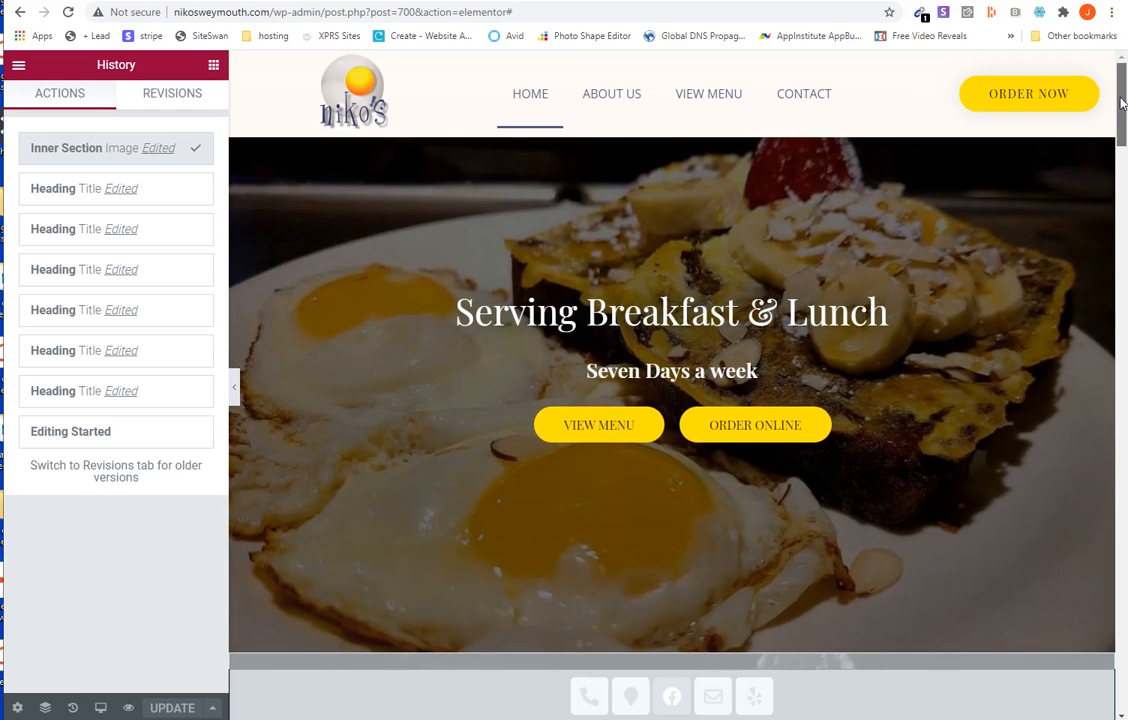
{"action": "left_click_drag", "start_coordinate": [1120, 127], "coordinate": [1122, 154]}
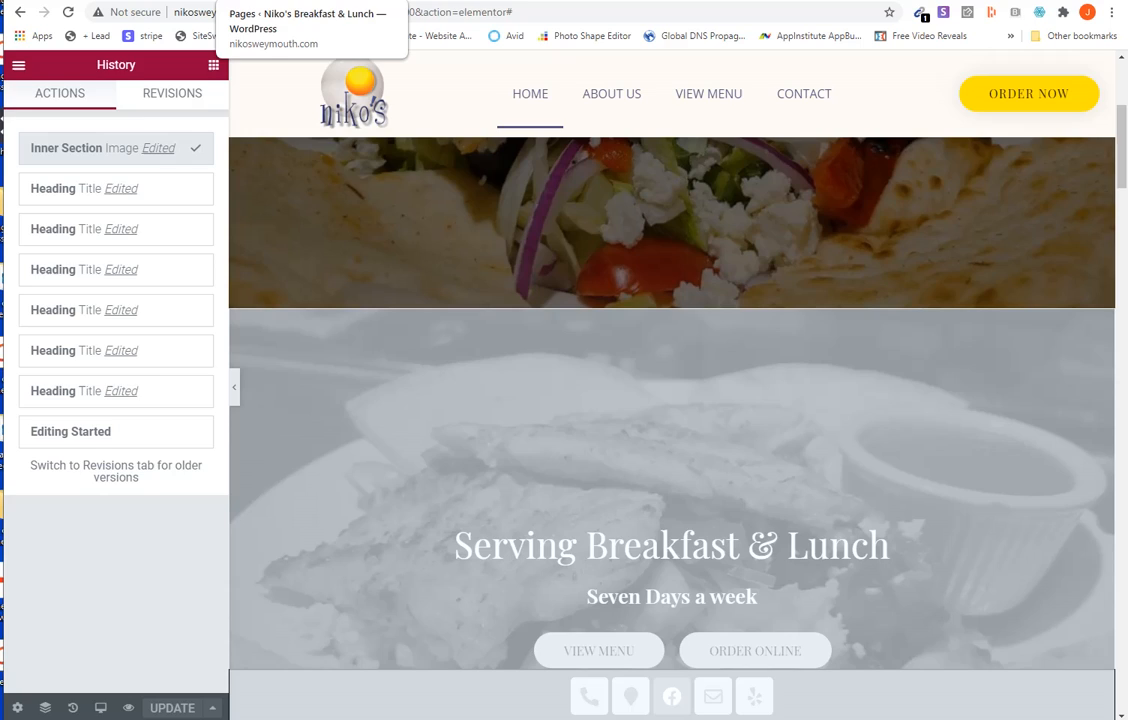
- Switch to the WordPress Pages browser tab and open the Restaurant Menu plugin's list of menu tabs, down to Burgers
{"action": "left_click", "coordinate": [250, 1]}
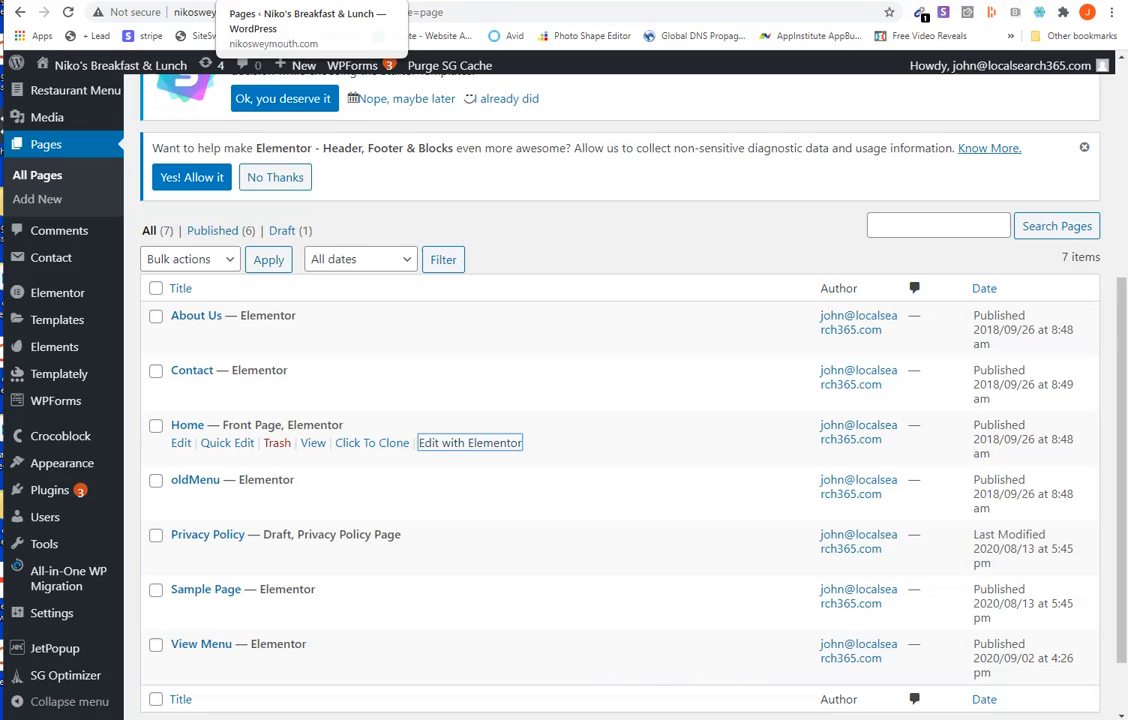
{"action": "scroll", "coordinate": [128, 169], "scroll_direction": "up", "scroll_amount": 2}
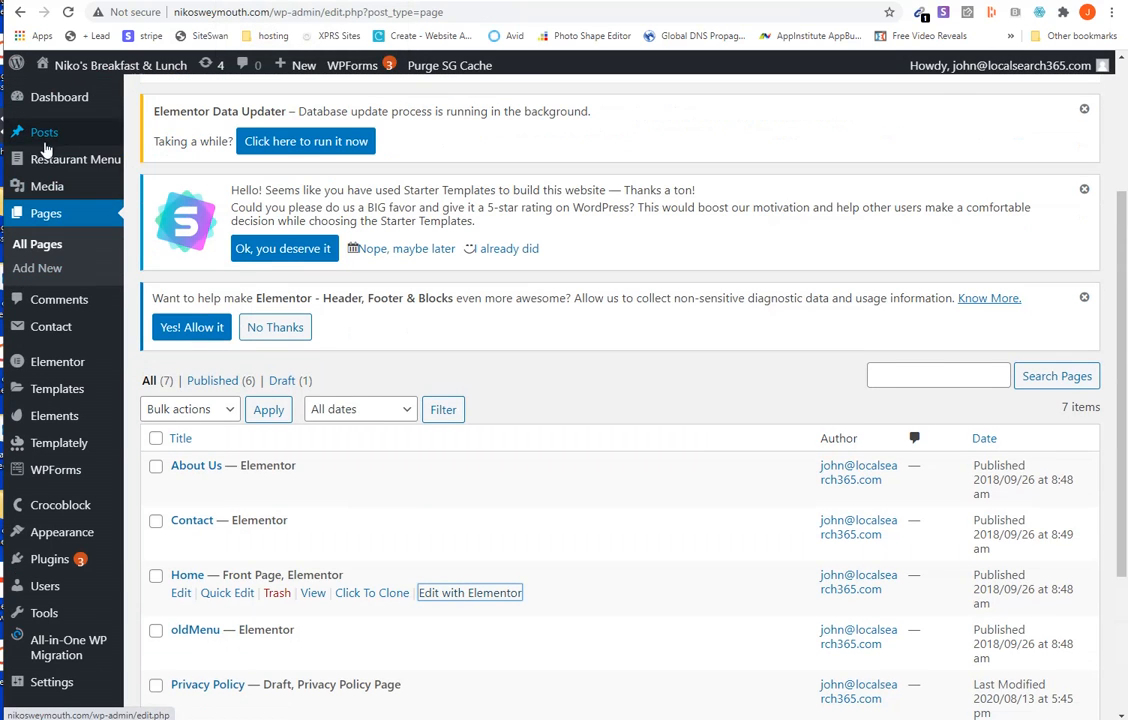
{"action": "mouse_move", "coordinate": [60, 156]}
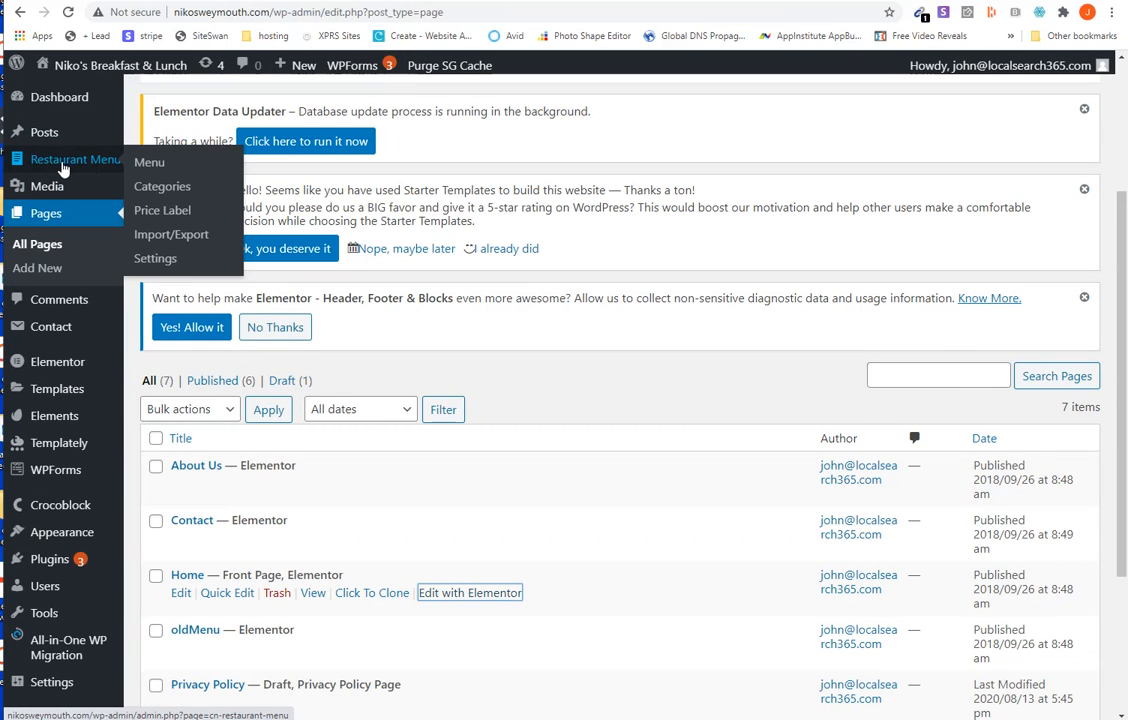
{"action": "left_click", "coordinate": [66, 168]}
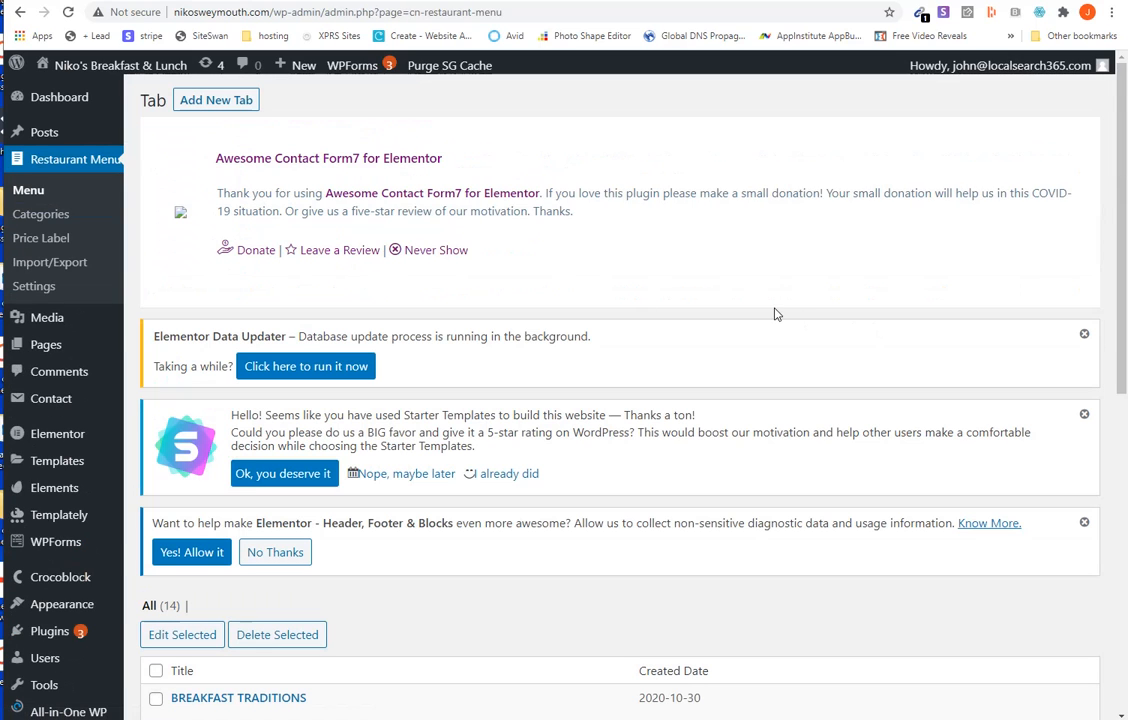
{"action": "scroll", "coordinate": [773, 314], "scroll_direction": "down", "scroll_amount": 4}
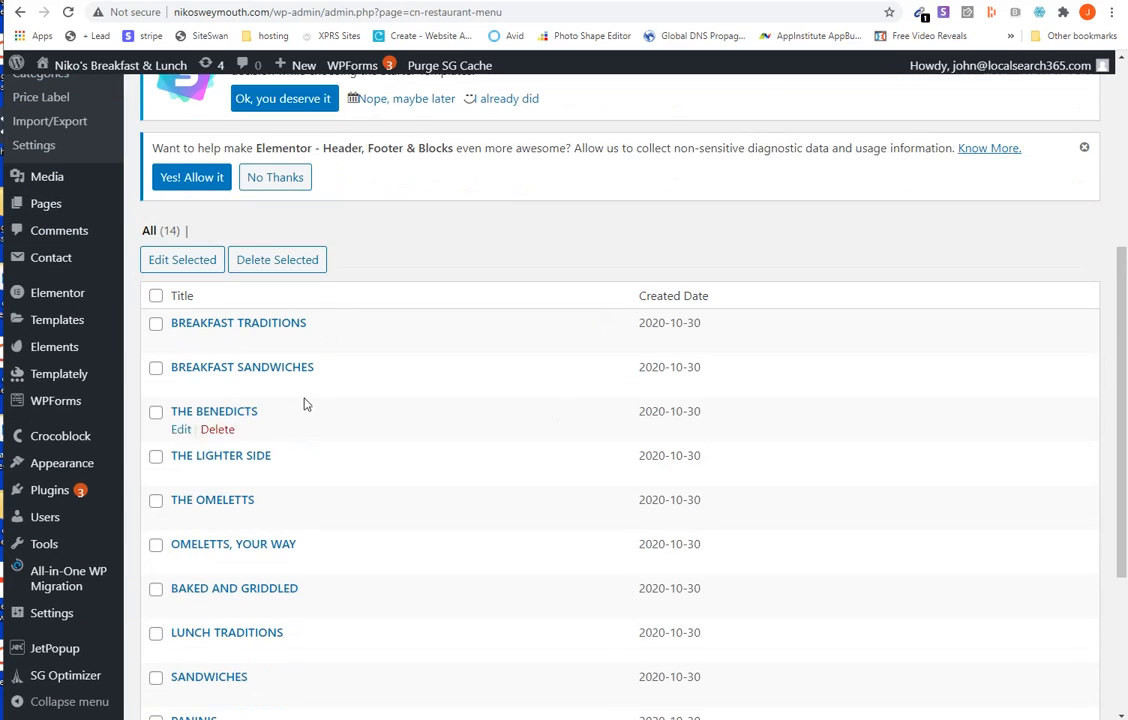
{"action": "scroll", "coordinate": [290, 508], "scroll_direction": "down", "scroll_amount": 2}
{"action": "scroll", "coordinate": [225, 490], "scroll_direction": "down", "scroll_amount": 2}
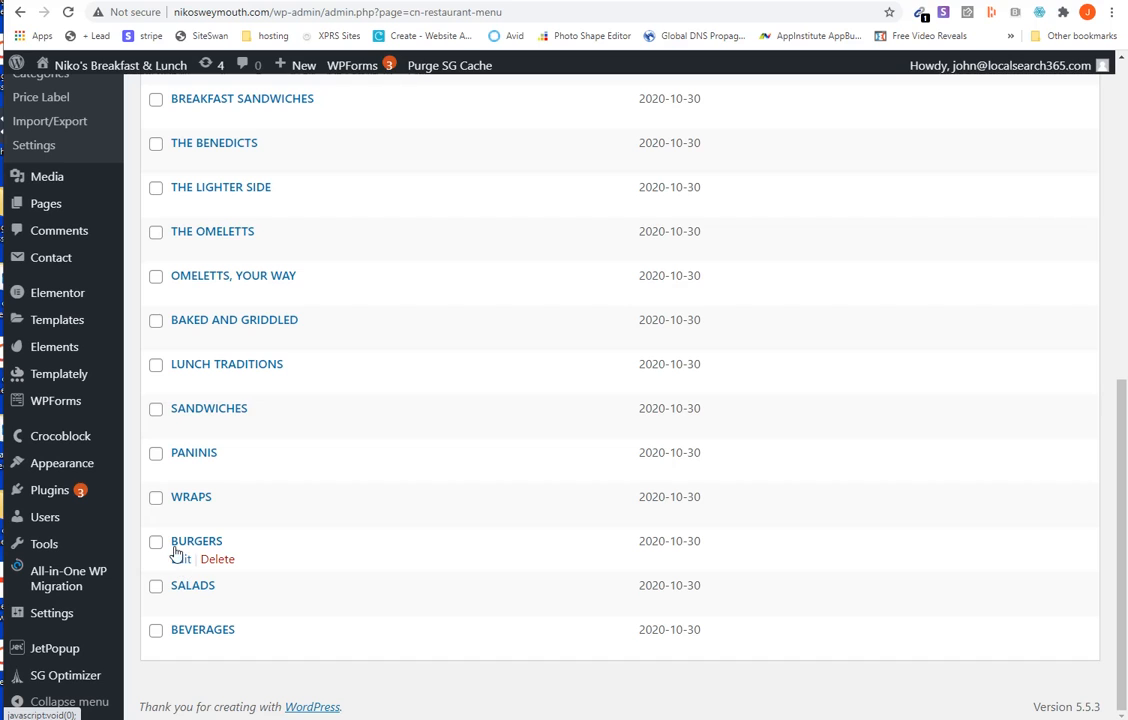
- Open the name of the BURGERS menu tab for editing and close the form without changing it
{"action": "left_click", "coordinate": [180, 561]}
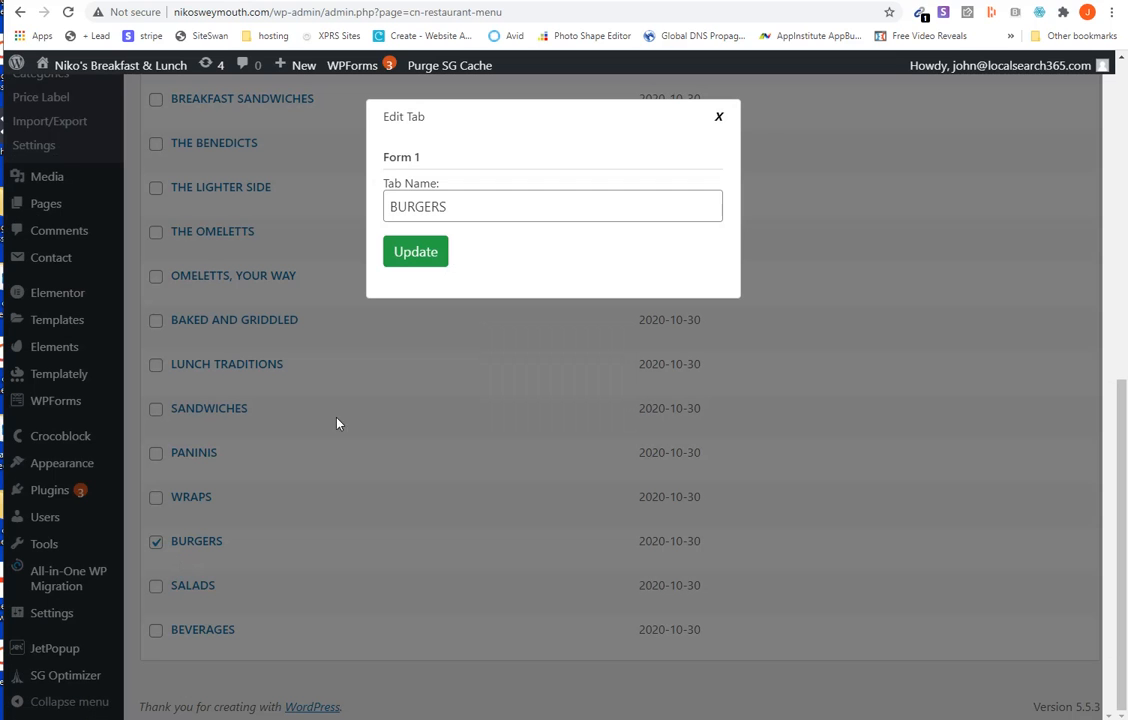
{"action": "left_click", "coordinate": [719, 118]}
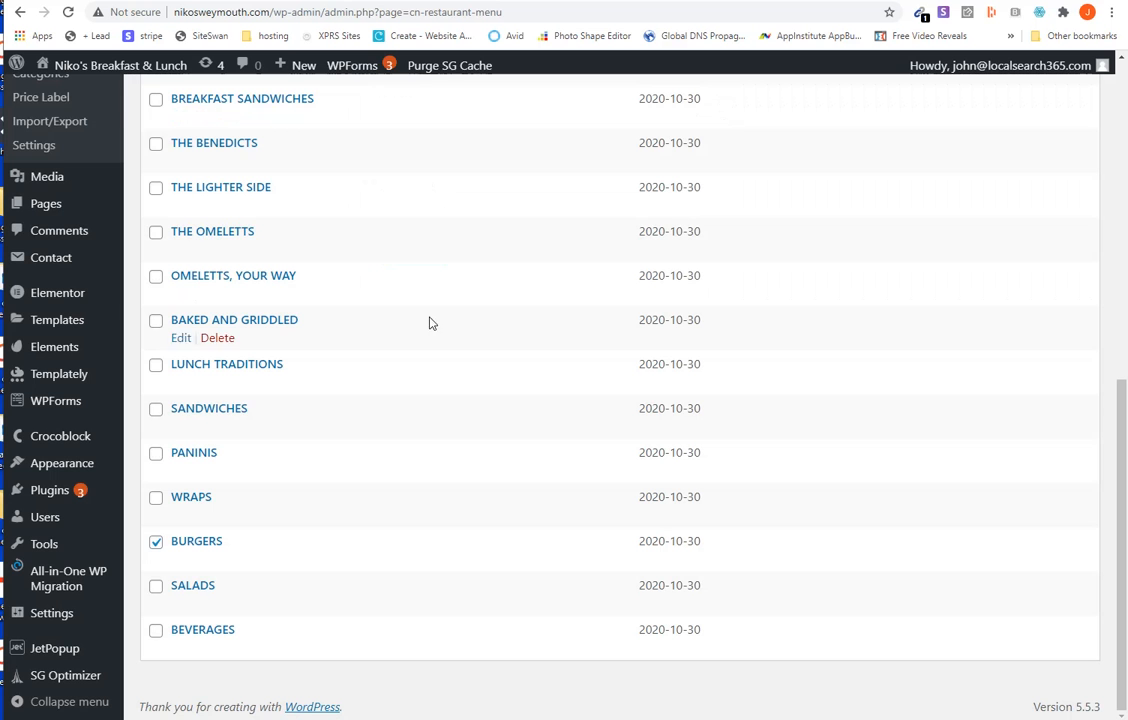
{"action": "scroll", "coordinate": [428, 322], "scroll_direction": "up", "scroll_amount": 3}
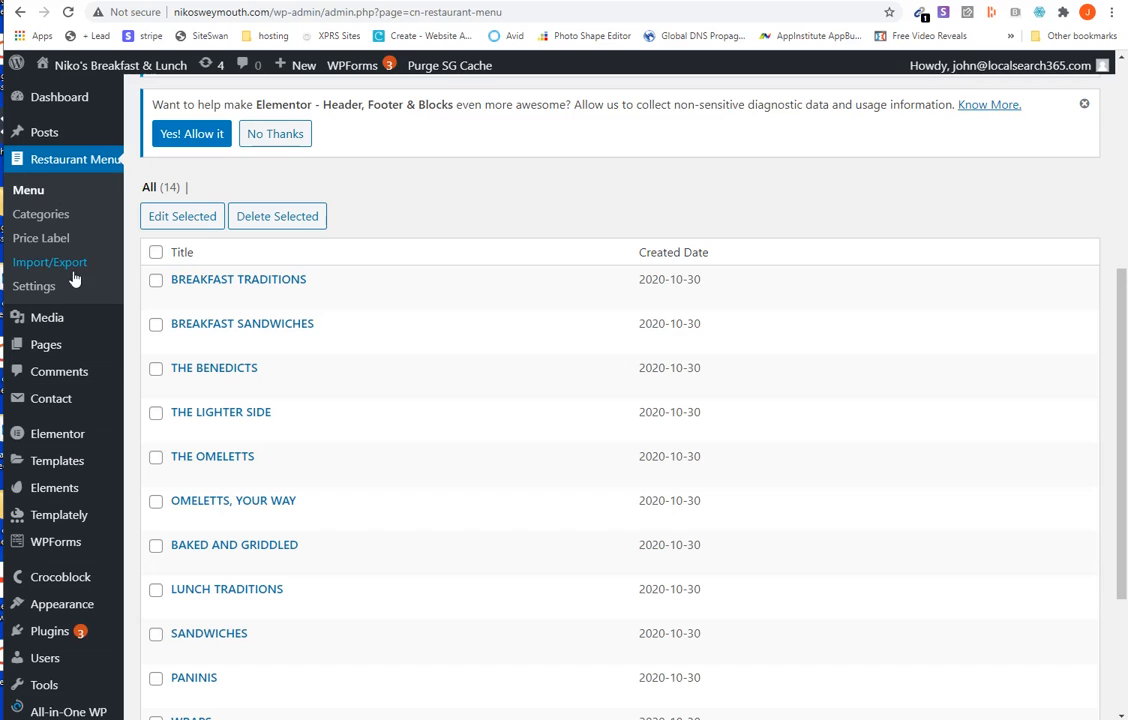
- Examine the Restaurant Menu categories with their descriptions, price labels and menu items, and compare them with the list of menu tabs
{"action": "left_click", "coordinate": [41, 218]}
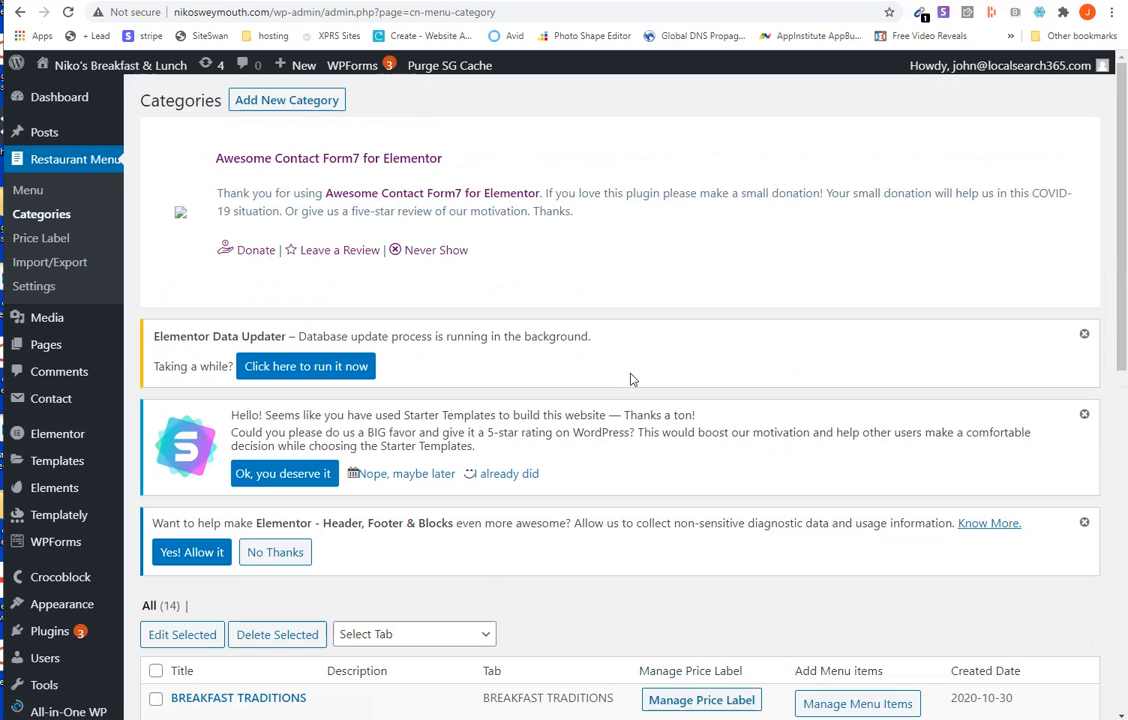
{"action": "scroll", "coordinate": [630, 379], "scroll_direction": "down", "scroll_amount": 5}
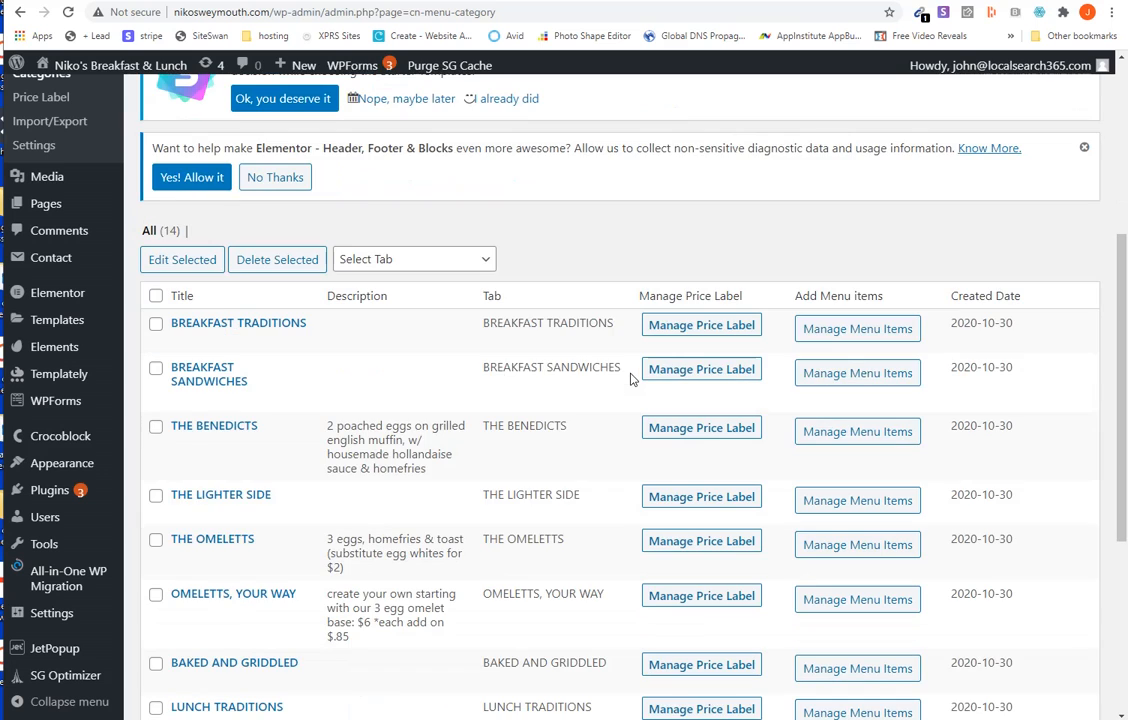
{"action": "scroll", "coordinate": [627, 378], "scroll_direction": "down", "scroll_amount": 2}
{"action": "scroll", "coordinate": [627, 244], "scroll_direction": "up", "scroll_amount": 5}
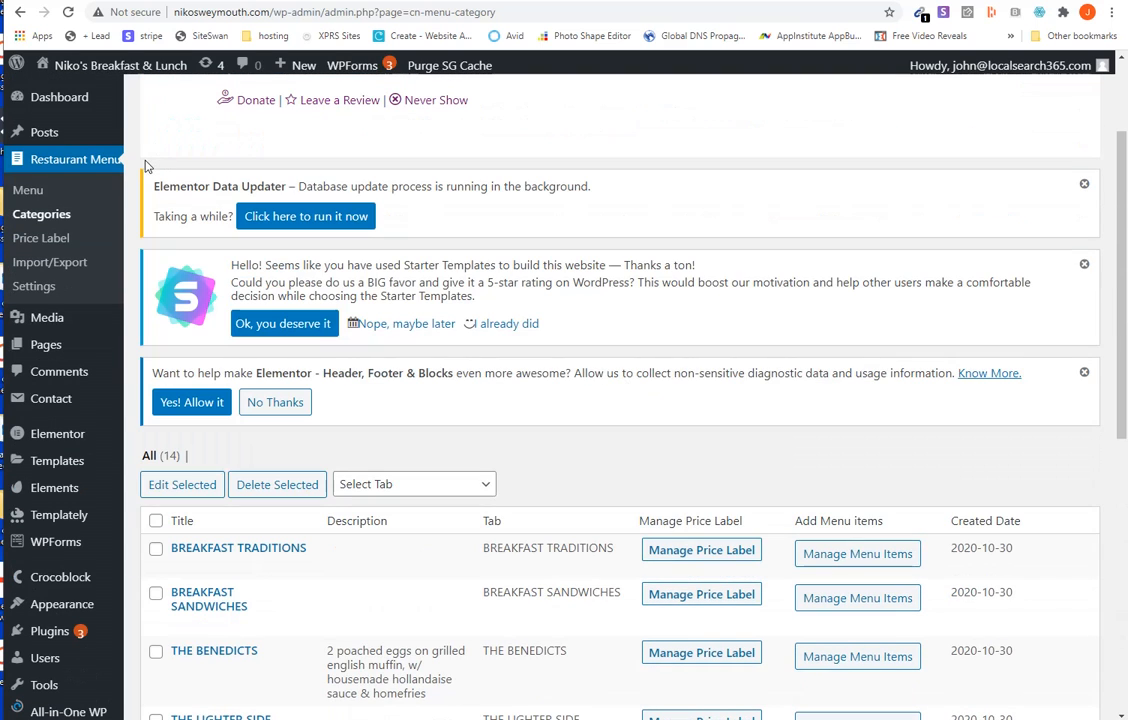
{"action": "left_click", "coordinate": [28, 190]}
{"action": "scroll", "coordinate": [545, 413], "scroll_direction": "down", "scroll_amount": 3}
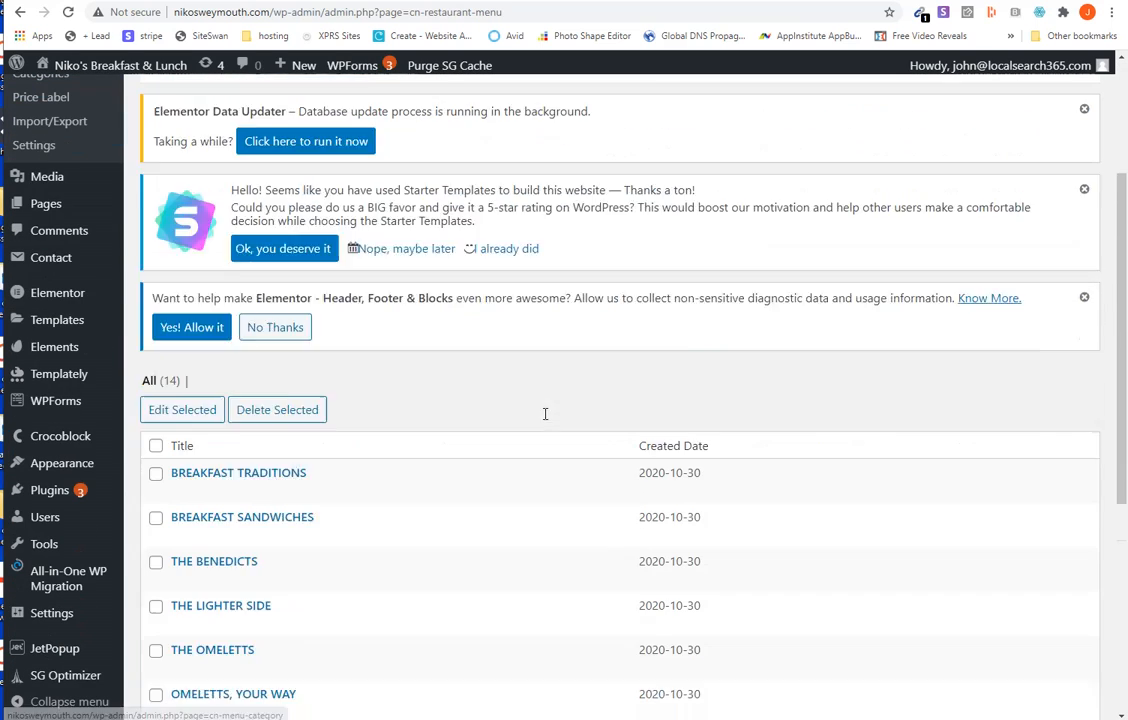
{"action": "scroll", "coordinate": [545, 413], "scroll_direction": "down", "scroll_amount": 2}
{"action": "scroll", "coordinate": [546, 420], "scroll_direction": "down", "scroll_amount": 1}
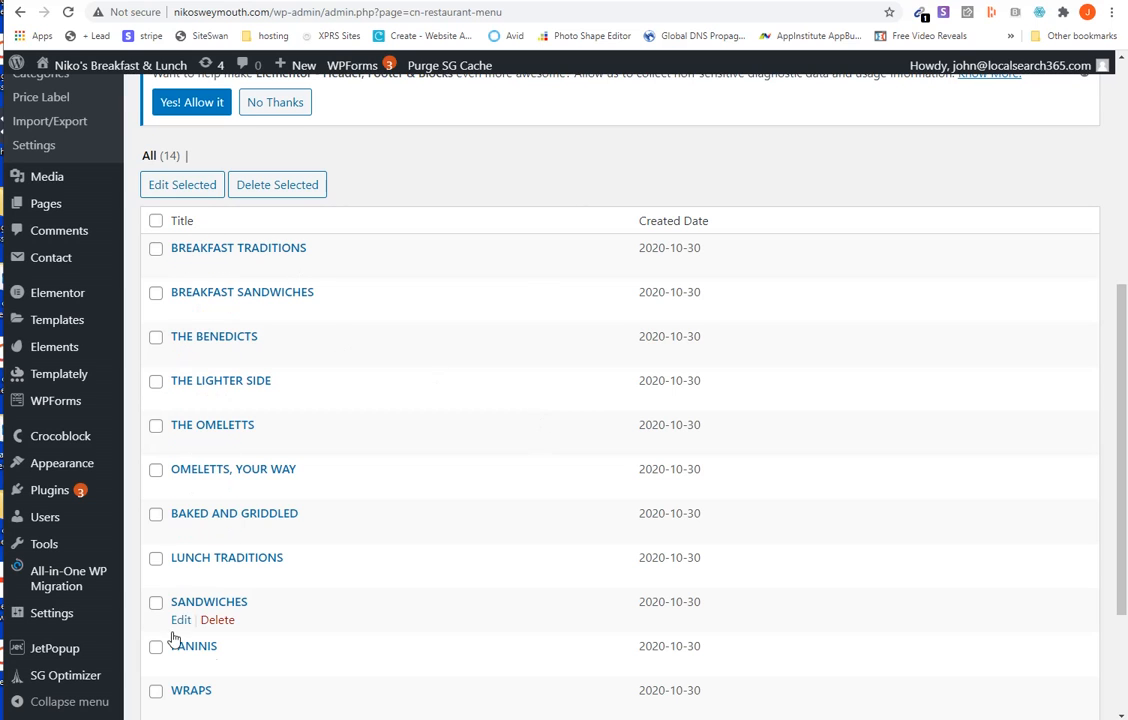
{"action": "scroll", "coordinate": [77, 220], "scroll_direction": "up", "scroll_amount": 1}
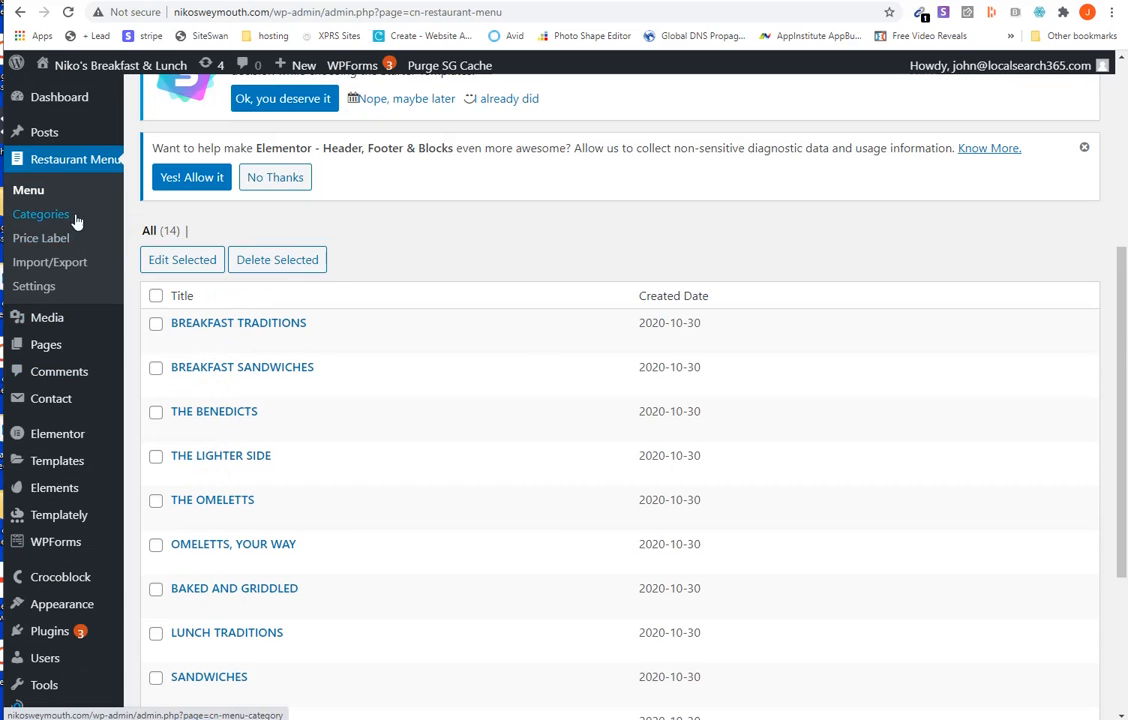
- Open the menu items of the BURGERS category from the Restaurant Menu categories
{"action": "left_click", "coordinate": [75, 220]}
{"action": "scroll", "coordinate": [500, 340], "scroll_direction": "down", "scroll_amount": 3}
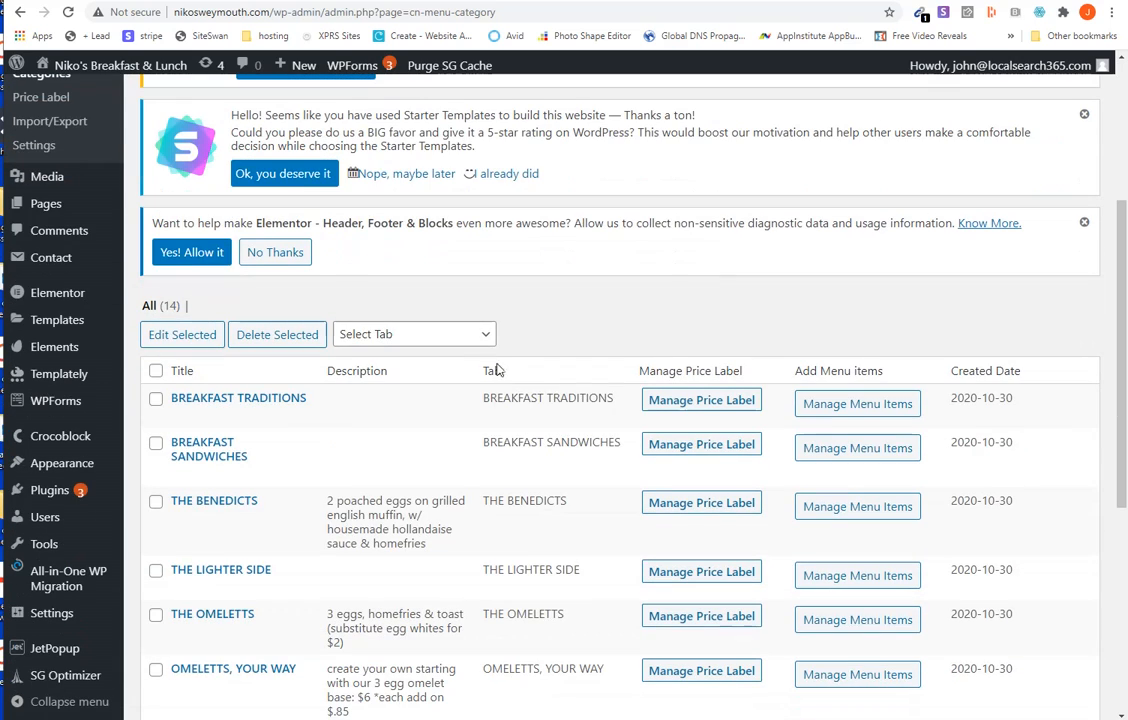
{"action": "scroll", "coordinate": [700, 470], "scroll_direction": "down", "scroll_amount": 3}
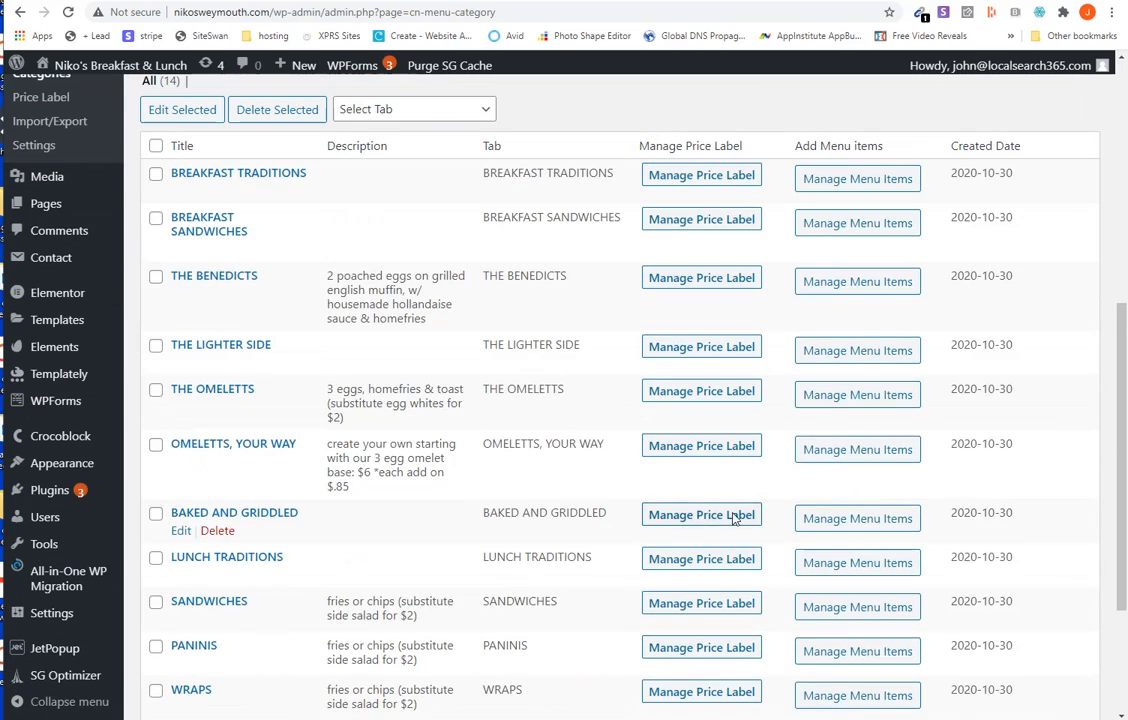
{"action": "scroll", "coordinate": [527, 518], "scroll_direction": "down", "scroll_amount": 3}
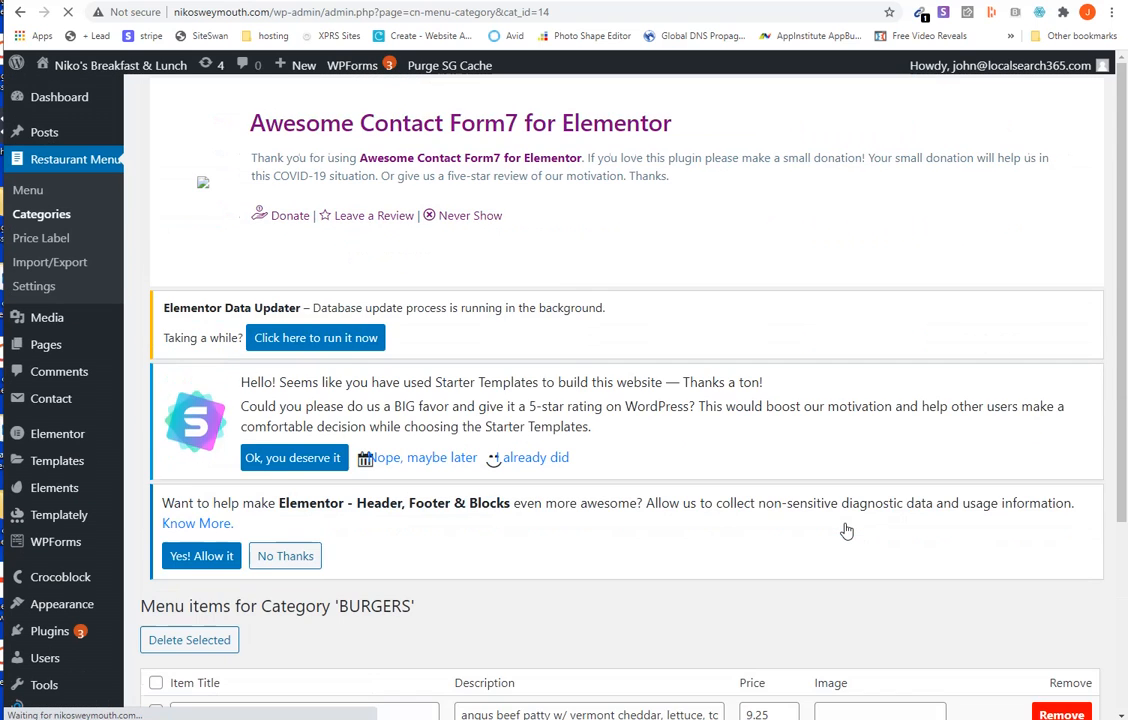
{"action": "scroll", "coordinate": [845, 530], "scroll_direction": "down", "scroll_amount": 3}
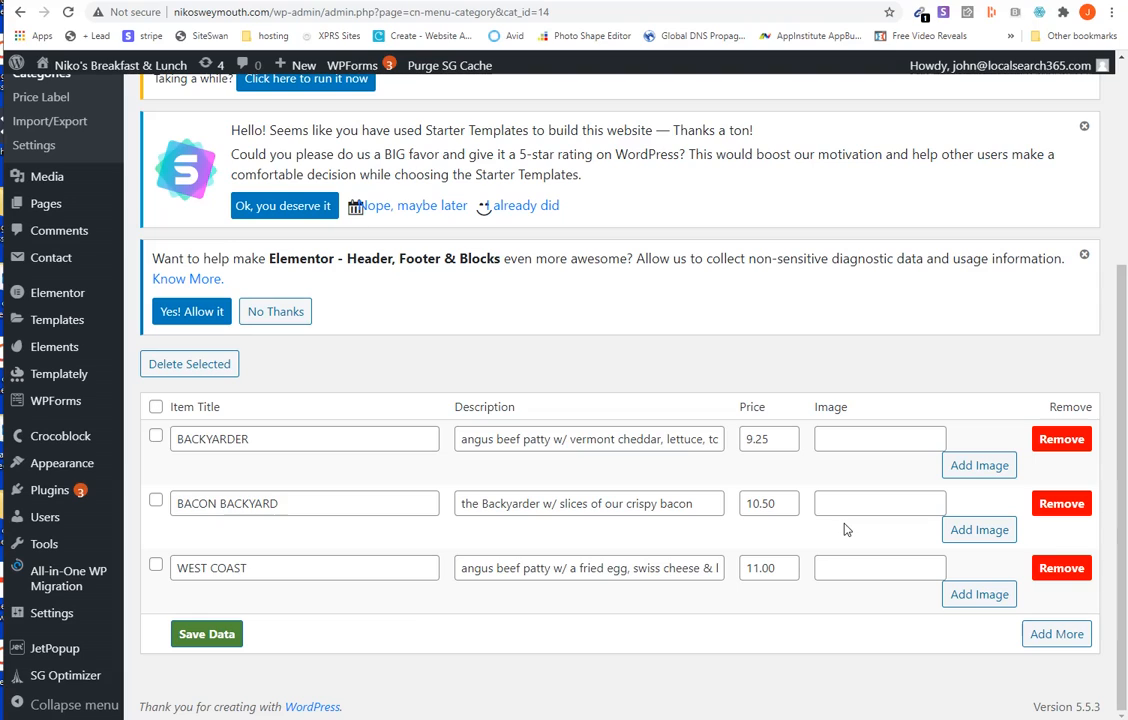
- Add a blank item row below WEST COAST in the BURGERS category and remove it again
{"action": "left_click", "coordinate": [779, 506]}
{"action": "left_click", "coordinate": [1057, 636]}
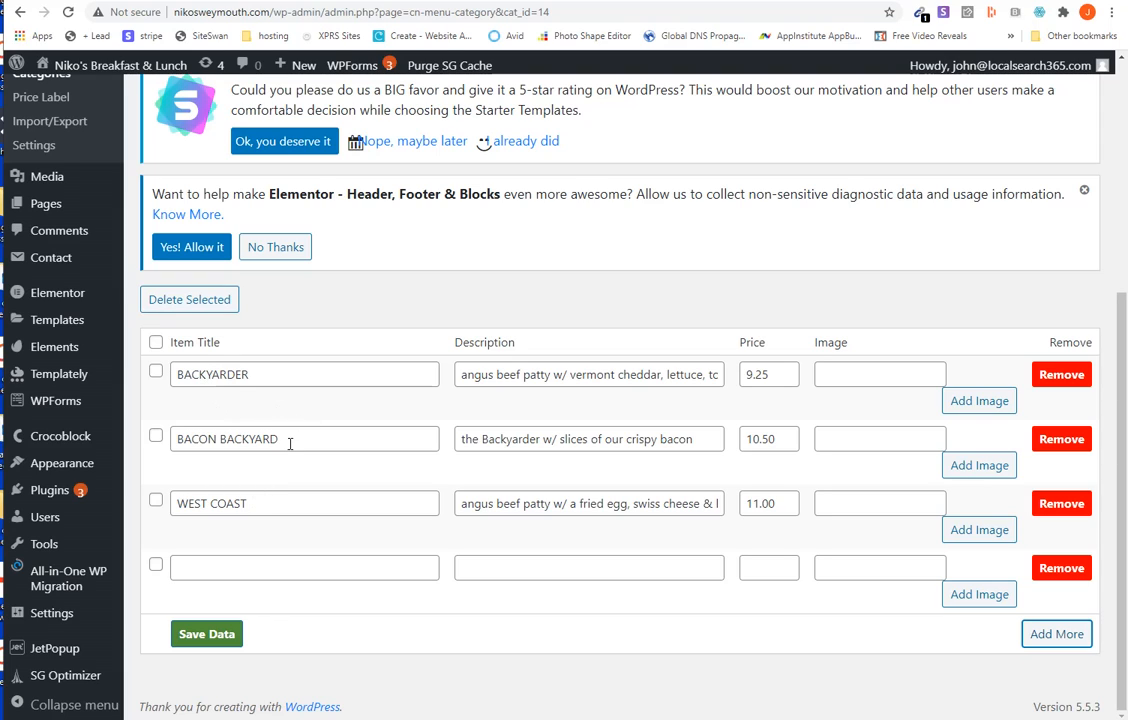
{"action": "left_click_drag", "start_coordinate": [290, 443], "coordinate": [204, 453]}
{"action": "left_click_drag", "start_coordinate": [250, 503], "coordinate": [179, 509]}
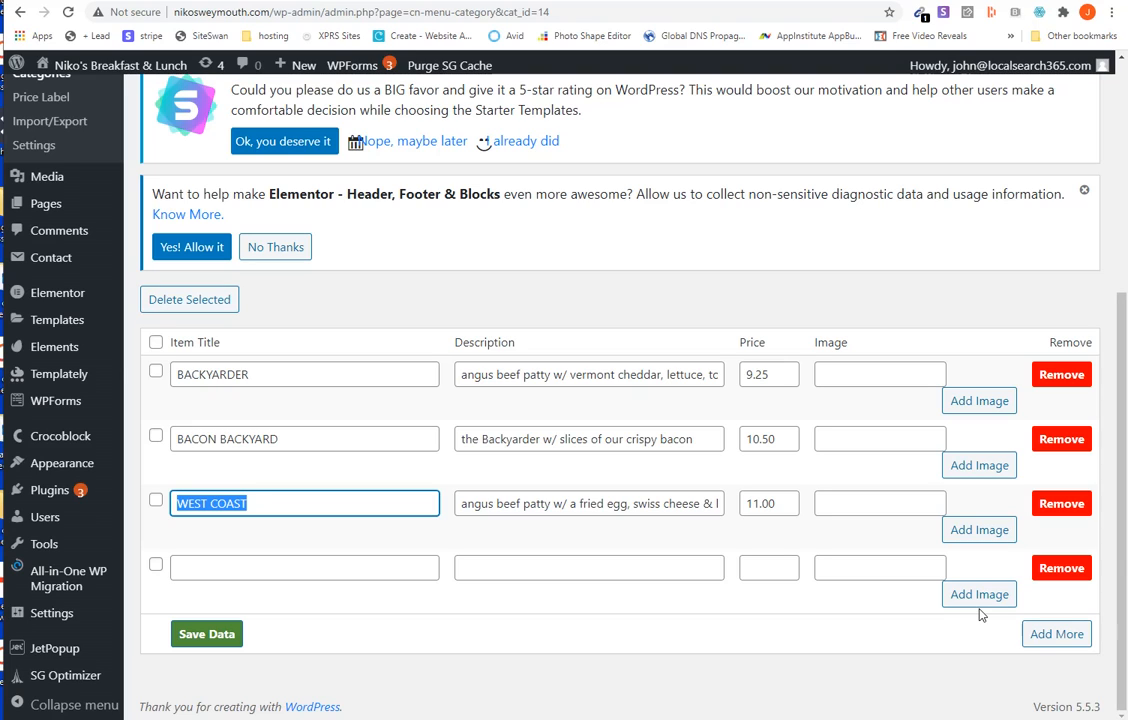
{"action": "left_click", "coordinate": [1061, 568]}
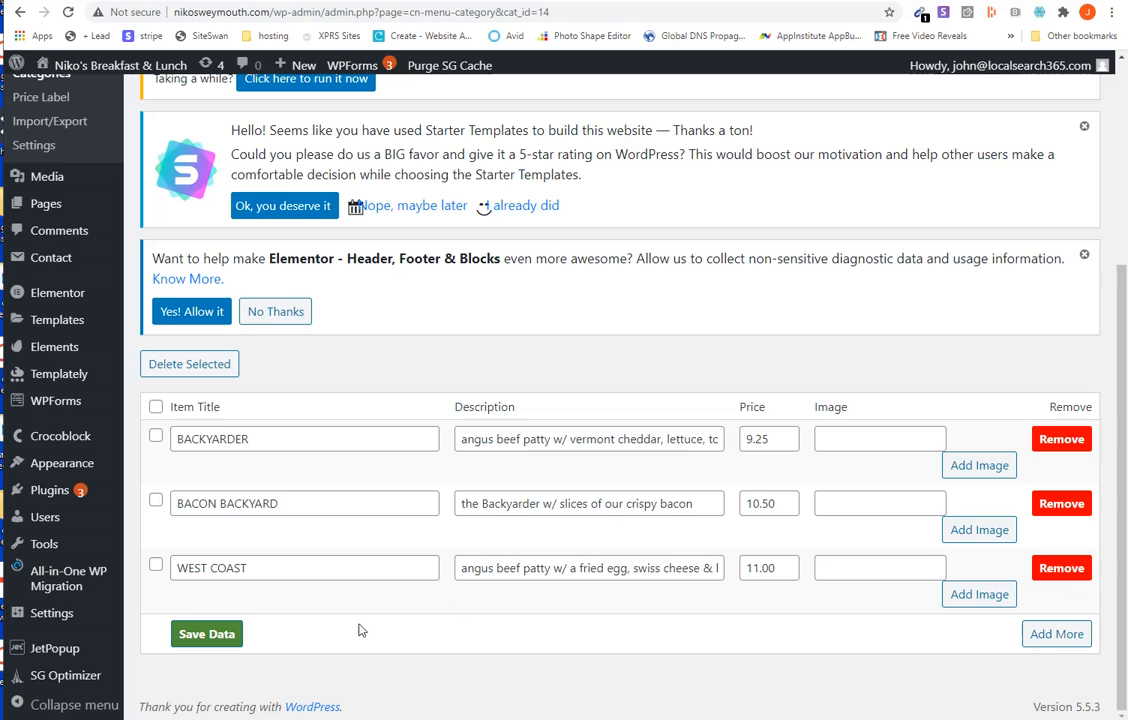
- Save the BURGERS menu items and open the list of all site pages, down to the View Menu page
{"action": "left_click", "coordinate": [205, 636]}
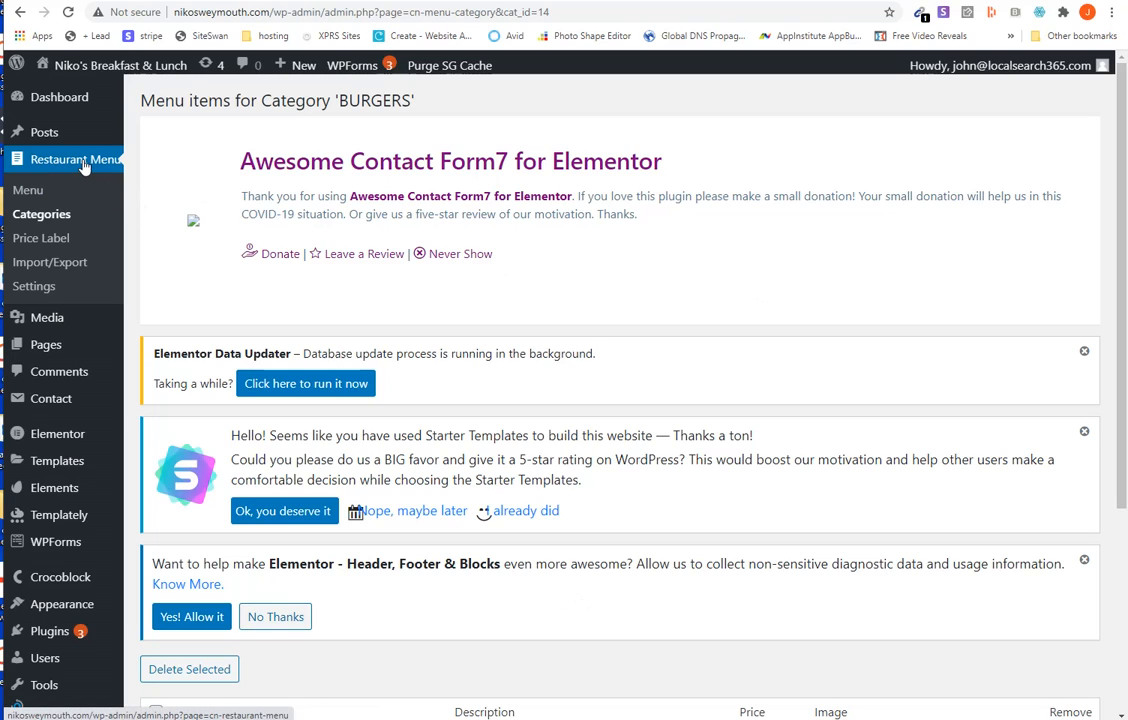
{"action": "mouse_move", "coordinate": [63, 345]}
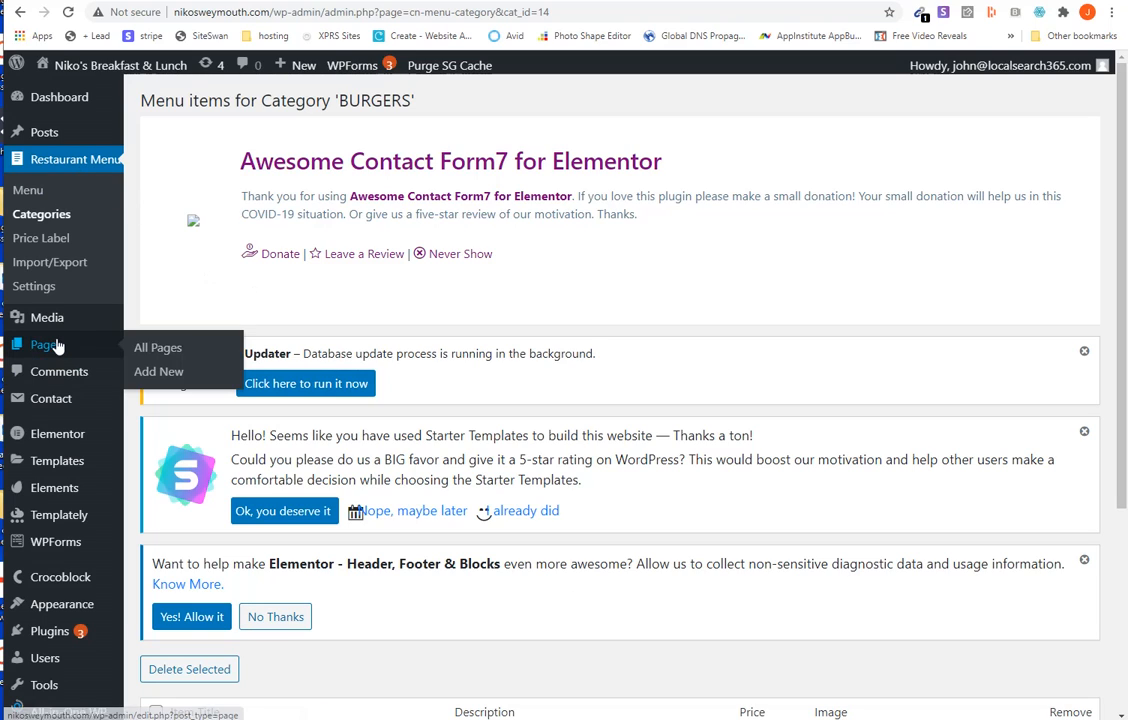
{"action": "left_click", "coordinate": [155, 350]}
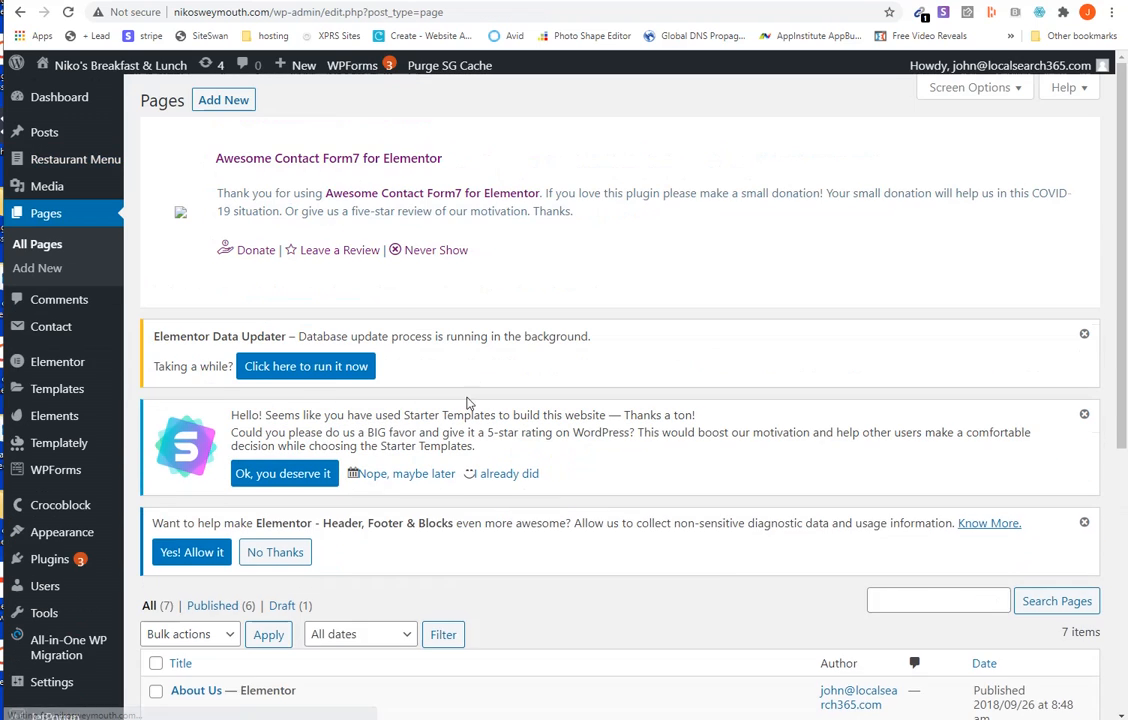
{"action": "scroll", "coordinate": [475, 405], "scroll_direction": "down", "scroll_amount": 3}
{"action": "scroll", "coordinate": [475, 405], "scroll_direction": "down", "scroll_amount": 2}
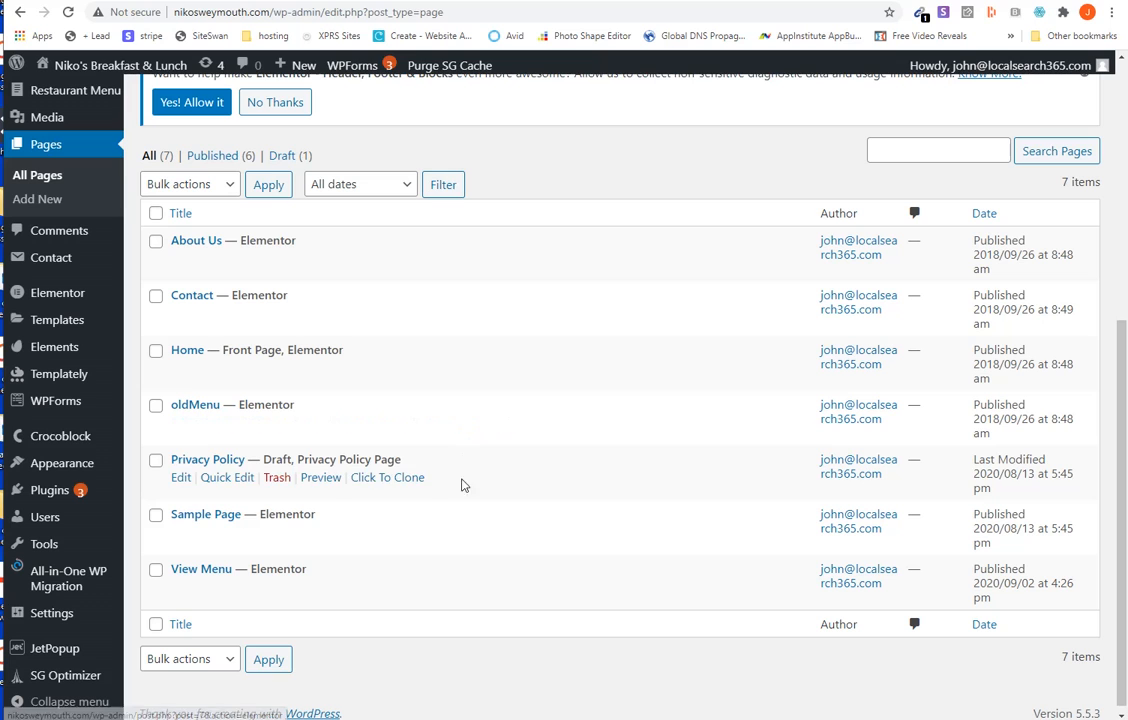
- Open the Restaurant Menu tab list and look through the menu tab titles
{"action": "scroll", "coordinate": [428, 605], "scroll_direction": "up", "scroll_amount": 3}
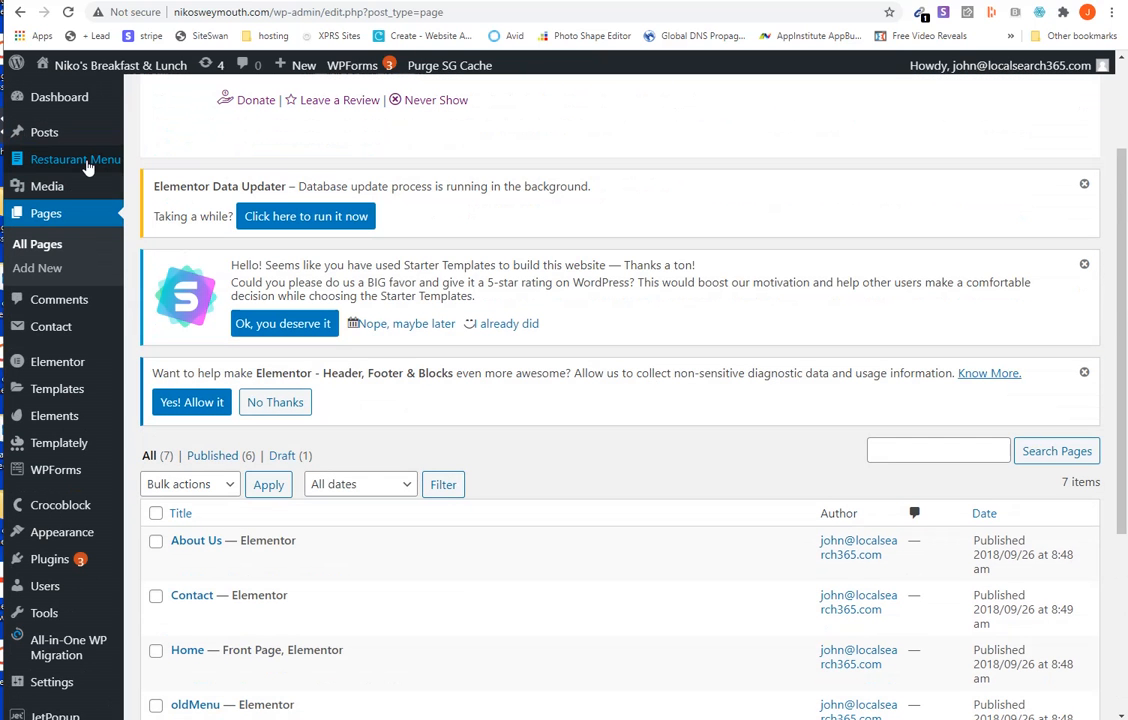
{"action": "left_click", "coordinate": [80, 163]}
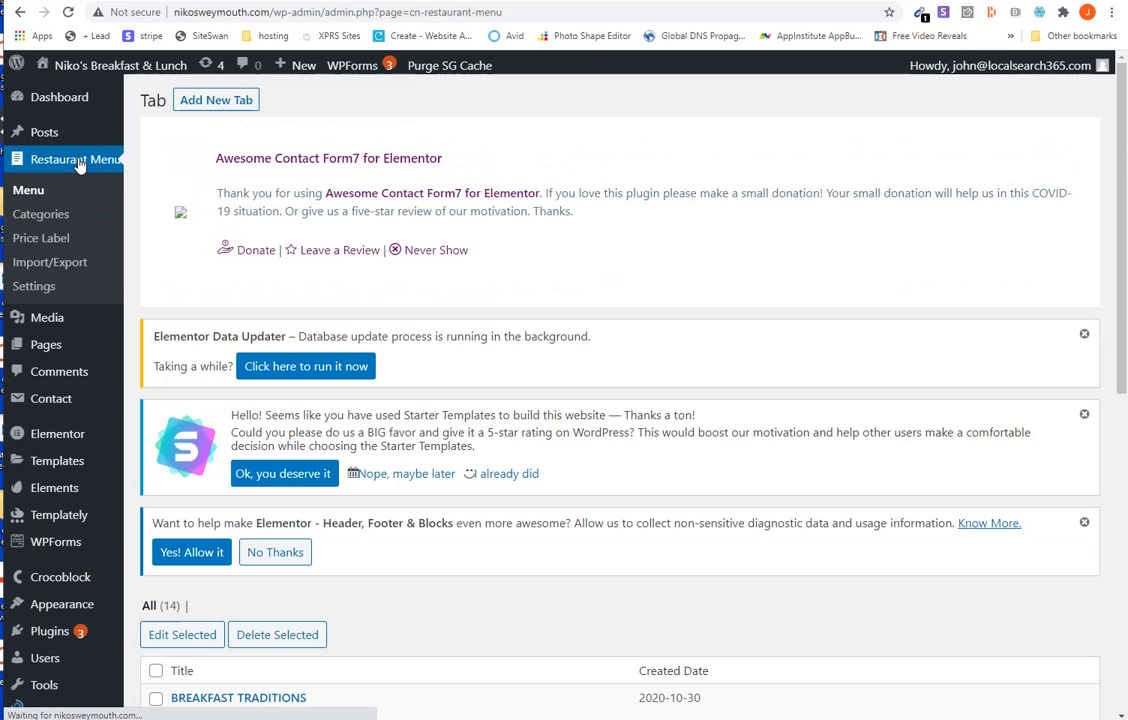
{"action": "scroll", "coordinate": [380, 225], "scroll_direction": "down", "scroll_amount": 1}
{"action": "scroll", "coordinate": [338, 232], "scroll_direction": "down", "scroll_amount": 3}
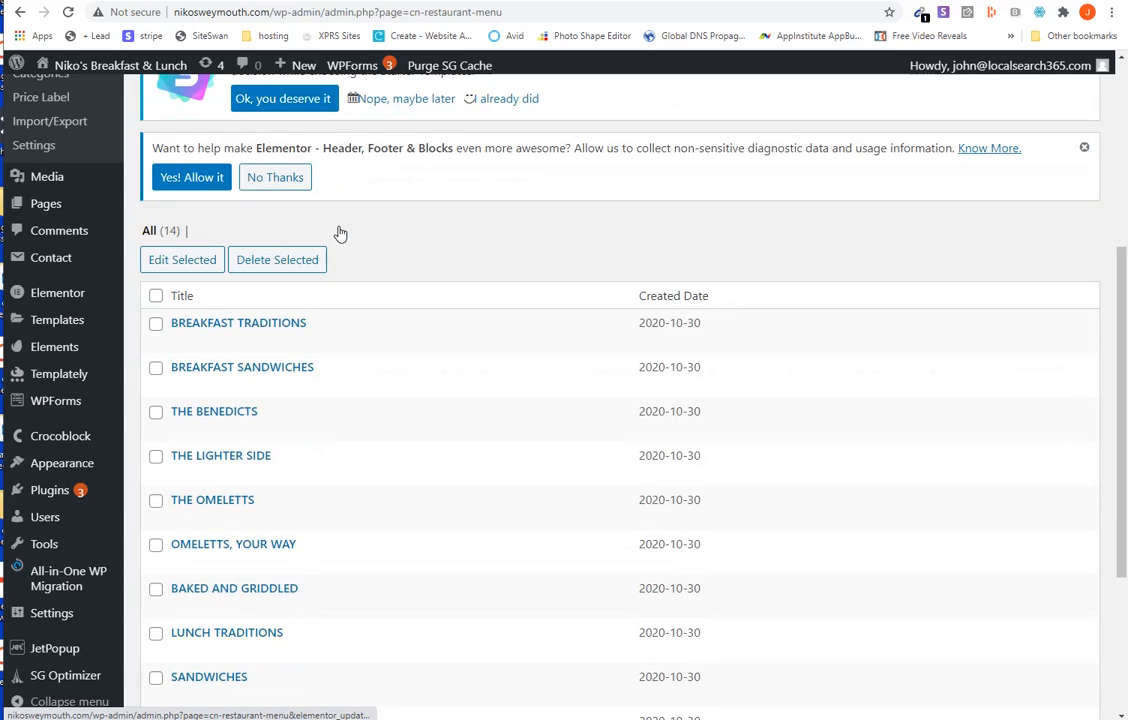
{"action": "scroll", "coordinate": [341, 230], "scroll_direction": "up", "scroll_amount": 2}
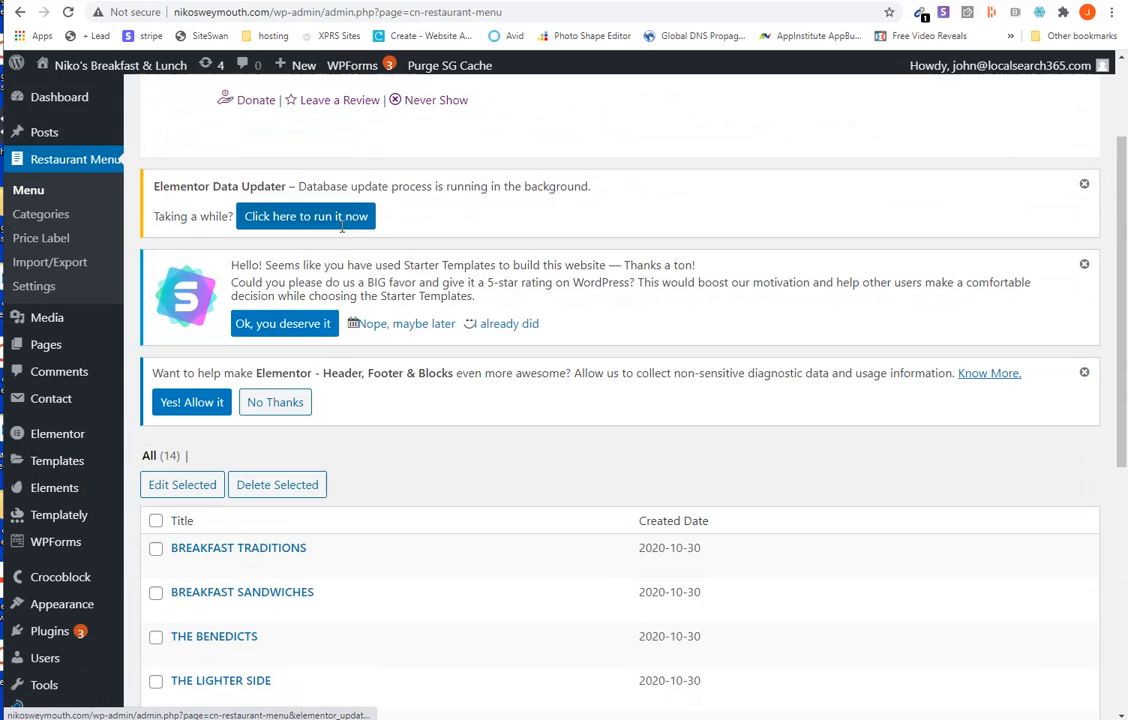
- Open the menu items of the WRAPS category from the Restaurant Menu categories
{"action": "left_click", "coordinate": [41, 214]}
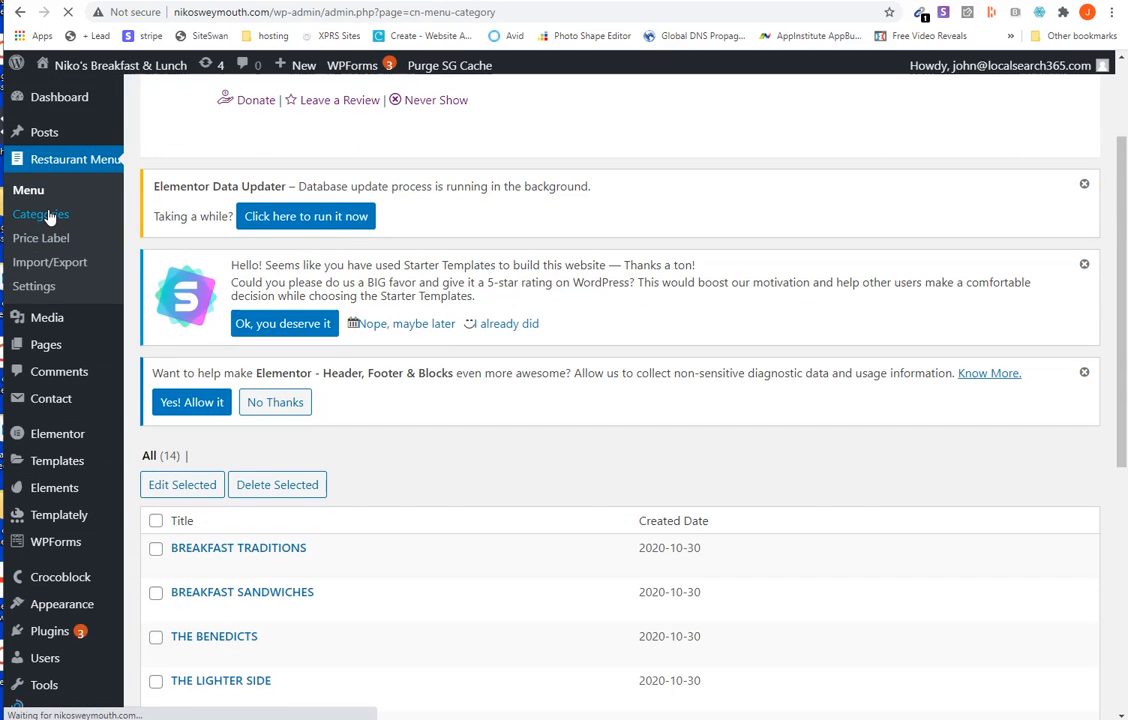
{"action": "scroll", "coordinate": [680, 363], "scroll_direction": "down", "scroll_amount": 3}
{"action": "scroll", "coordinate": [680, 366], "scroll_direction": "down", "scroll_amount": 2}
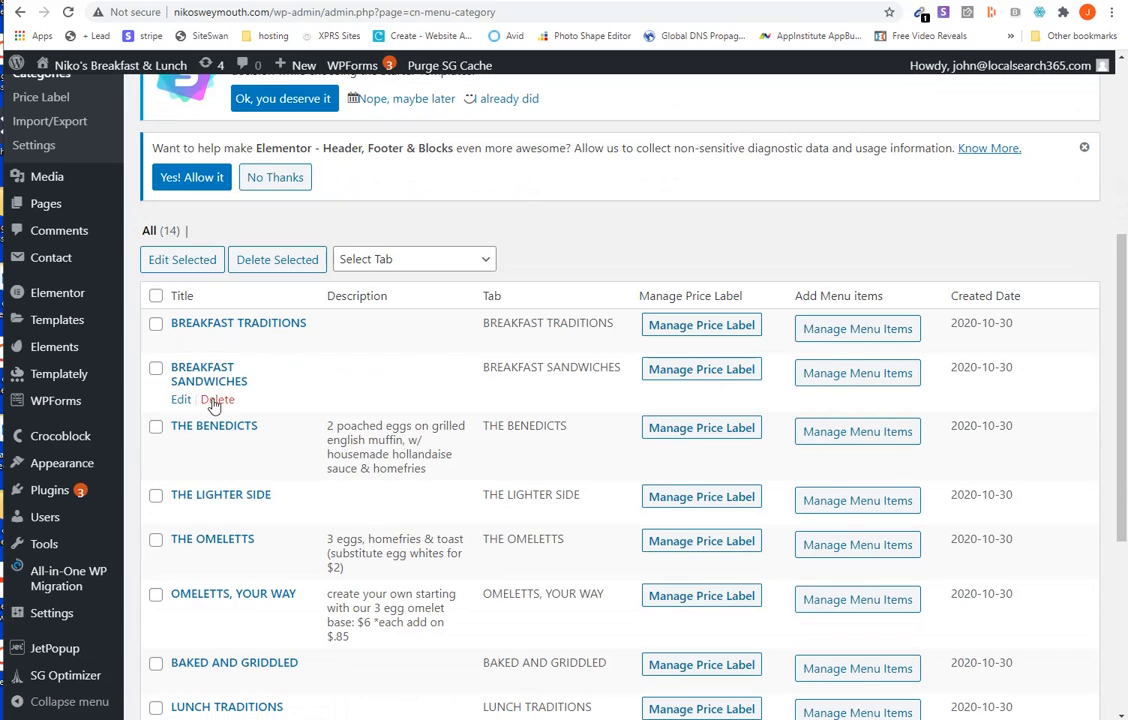
{"action": "scroll", "coordinate": [856, 514], "scroll_direction": "down", "scroll_amount": 4}
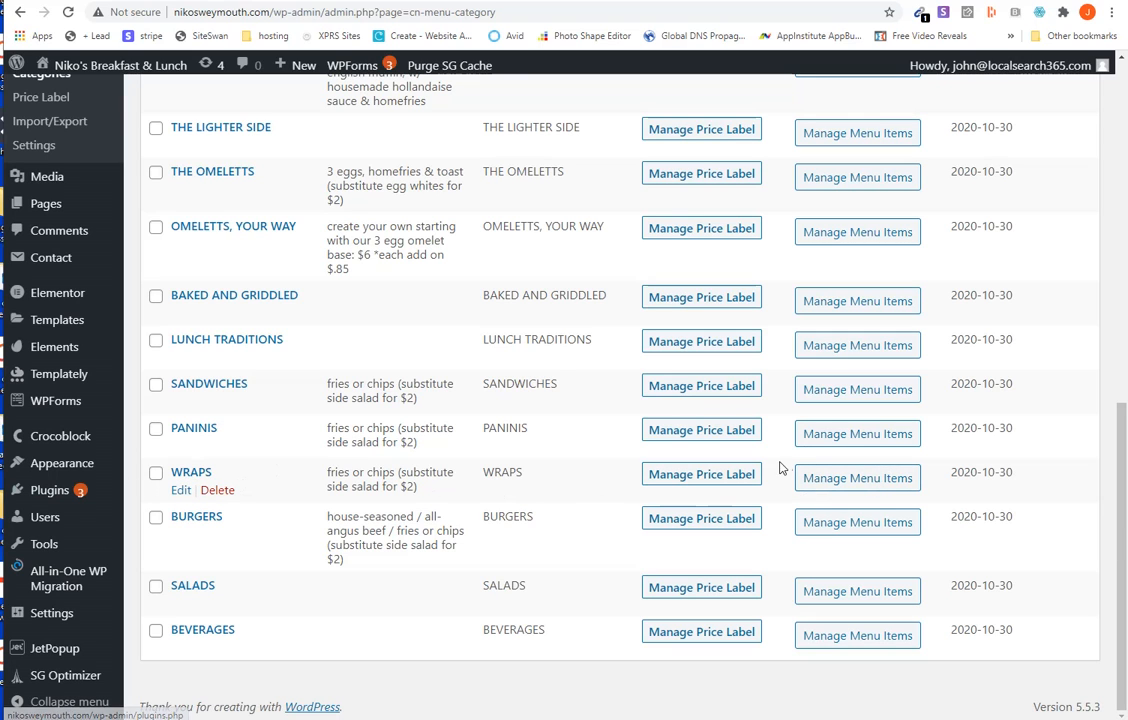
{"action": "left_click", "coordinate": [882, 487]}
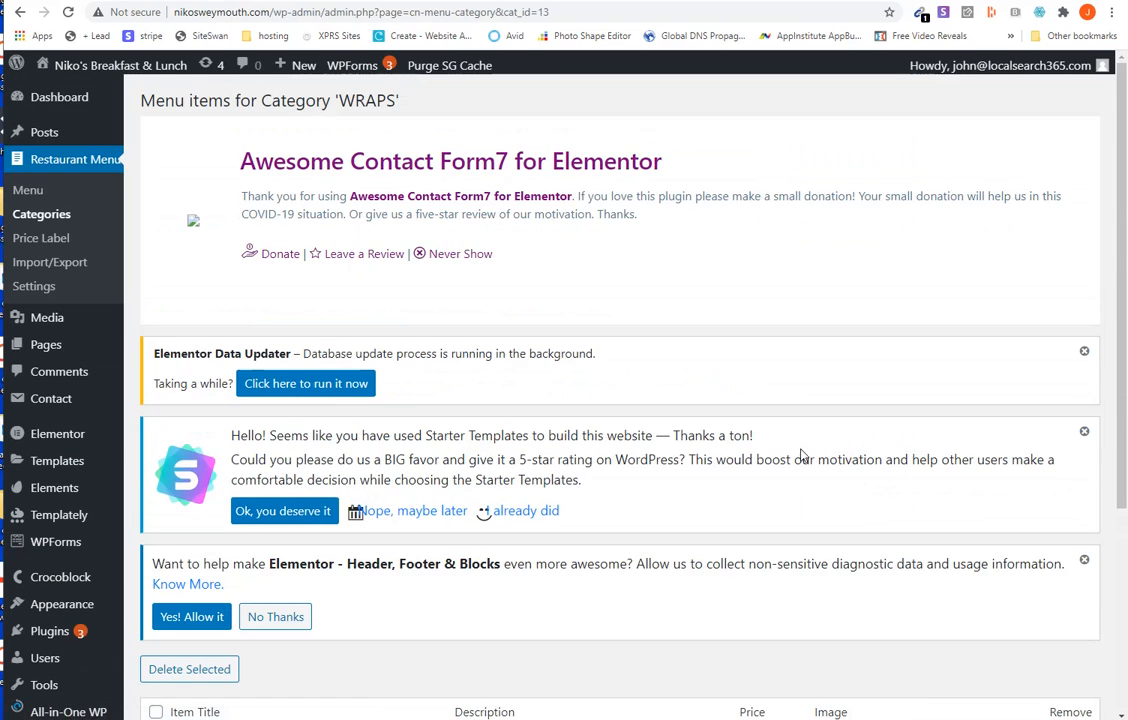
- Save the WRAPS menu items and return to the WordPress Dashboard
{"action": "scroll", "coordinate": [800, 452], "scroll_direction": "down", "scroll_amount": 3}
{"action": "left_click", "coordinate": [208, 634]}
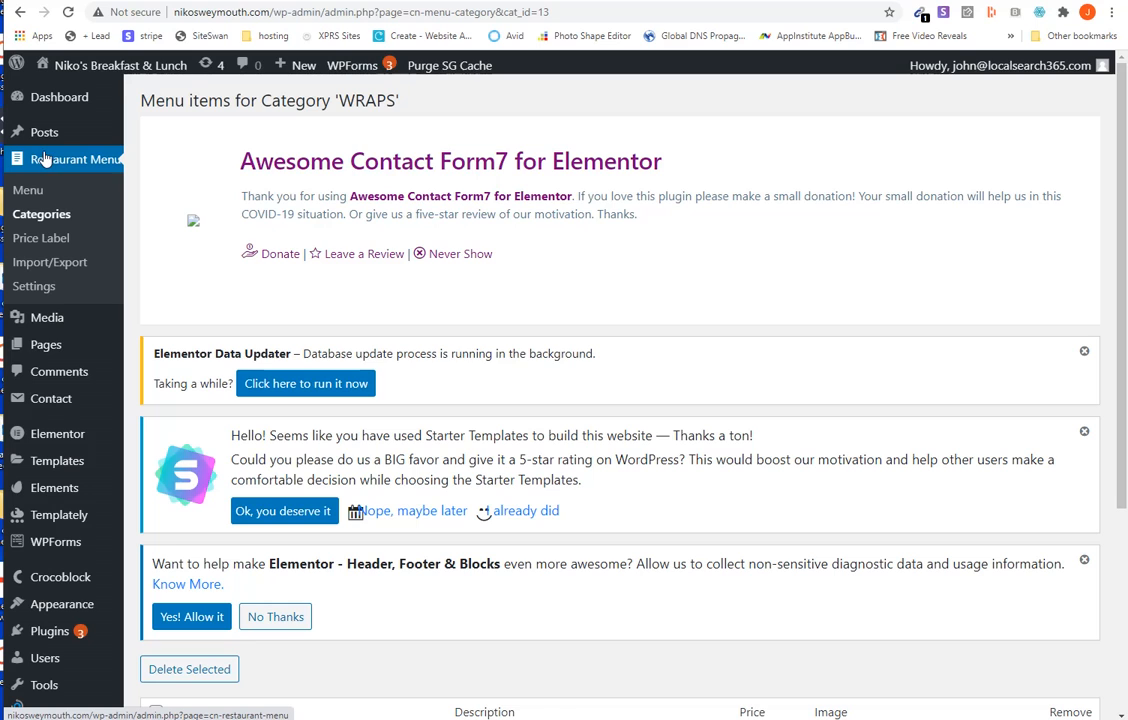
{"action": "left_click", "coordinate": [63, 104]}
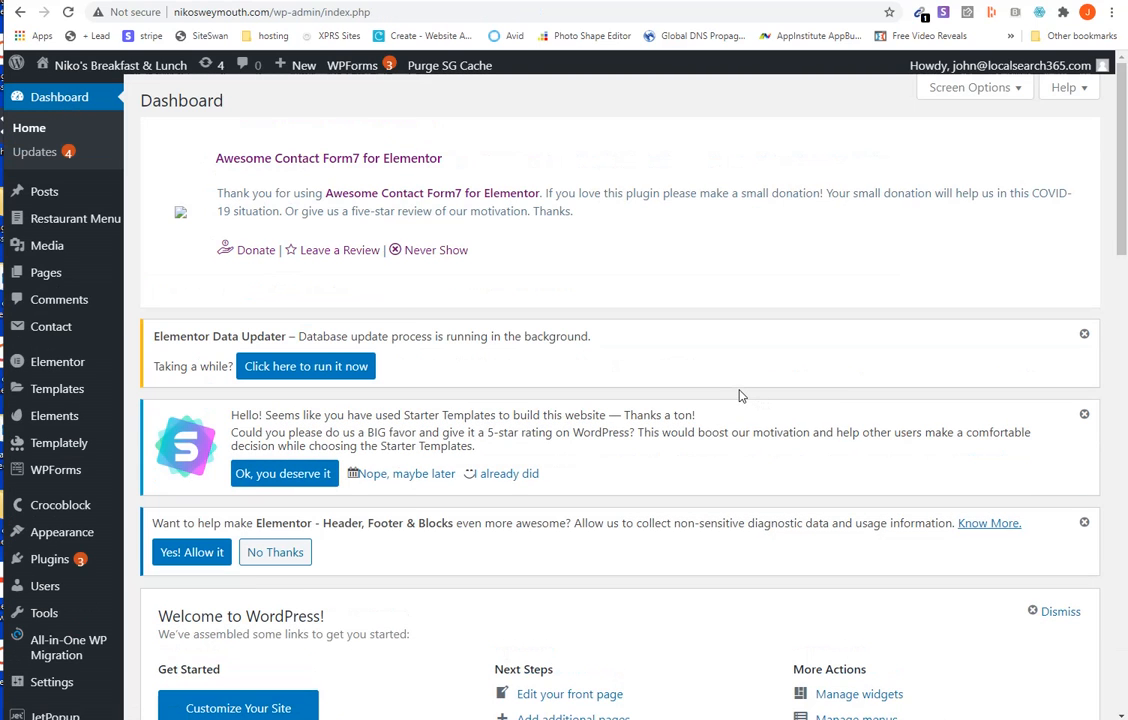